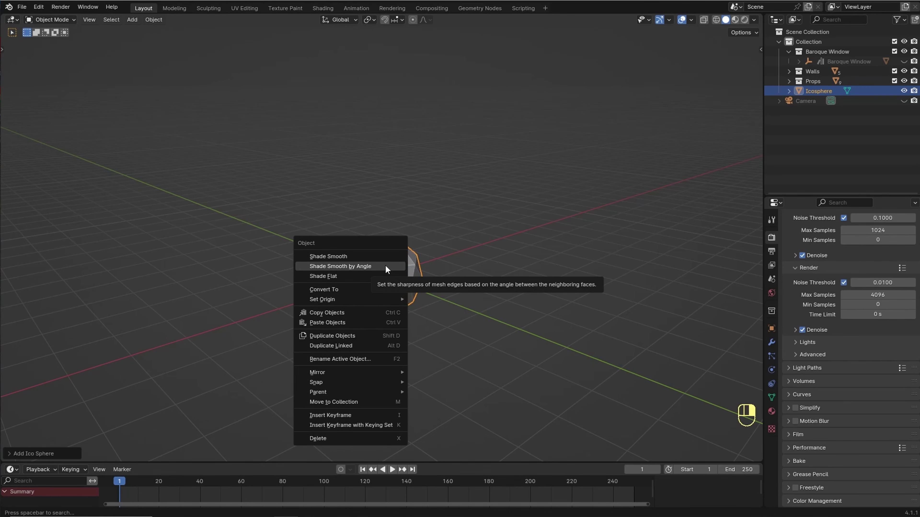
# Shade the icosphere smooth by angle, and show it in the Shading workspace's material preview with World Opacity at 0.
pyautogui.click(386, 269)
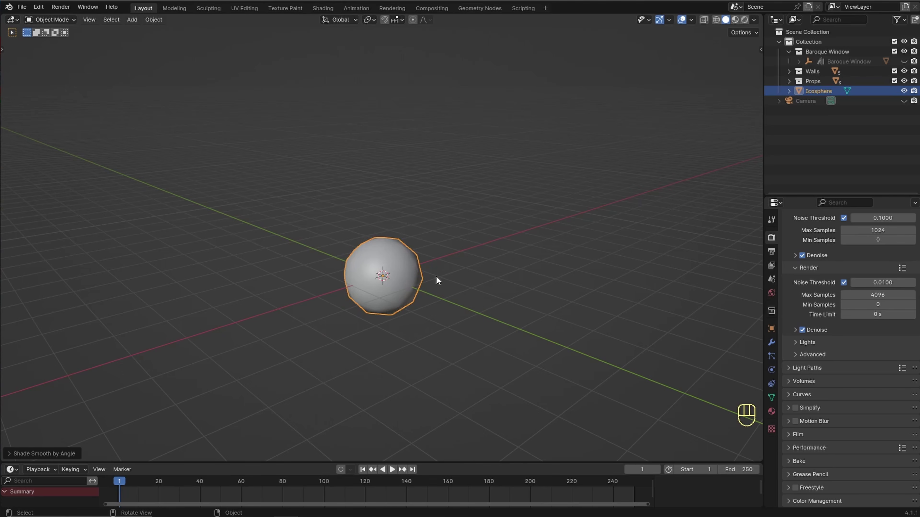
pyautogui.click(323, 8)
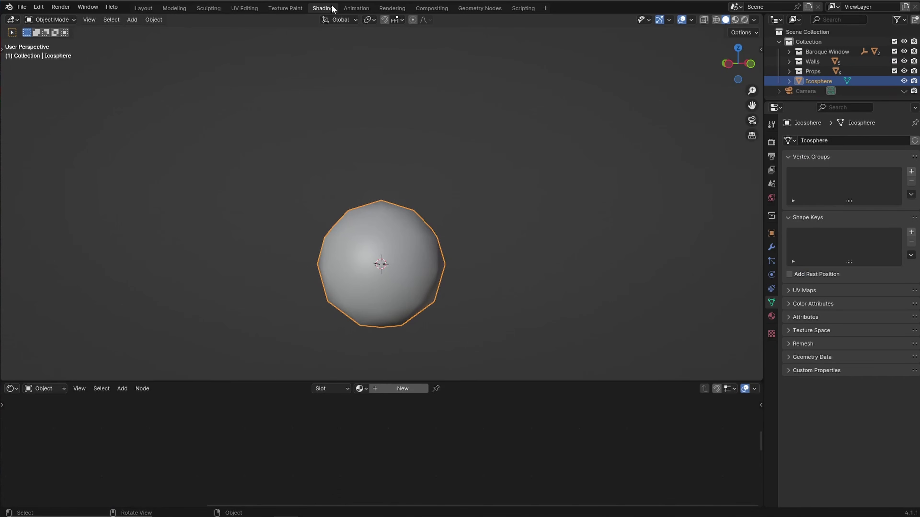
pyautogui.click(735, 19)
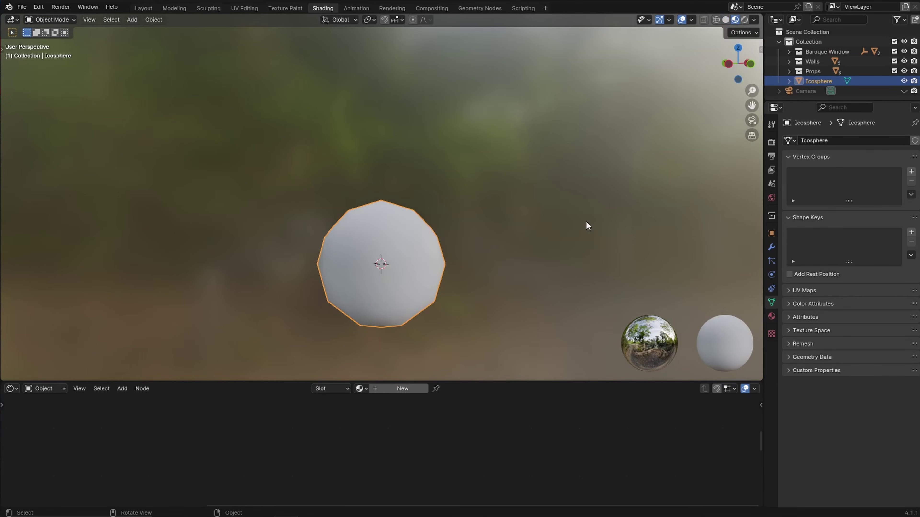
pyautogui.click(754, 20)
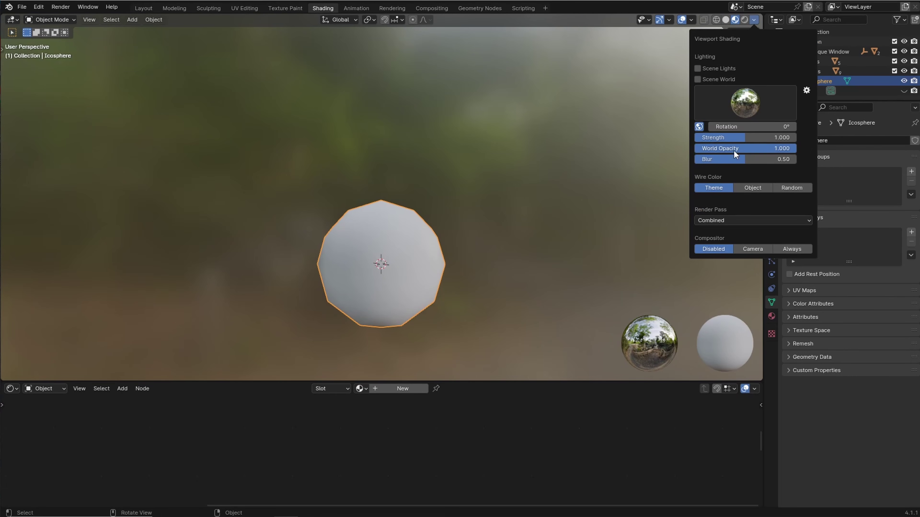
pyautogui.moveTo(759, 146); pyautogui.dragTo(665, 154)
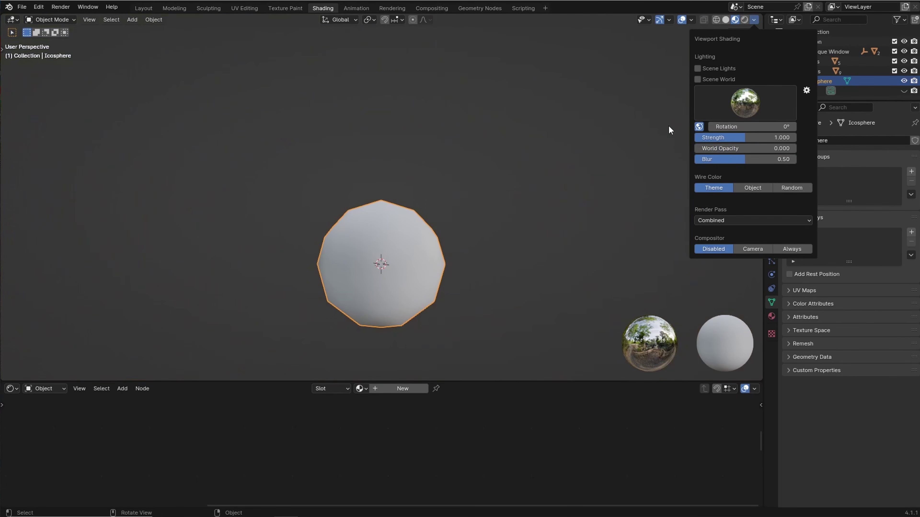
# Enlarge the shader editor to about half of the workspace height, with the icosphere still framed above it.
pyautogui.click(451, 313)
pyautogui.moveTo(447, 382); pyautogui.dragTo(447, 265)
pyautogui.scroll(-3, 400, 190)
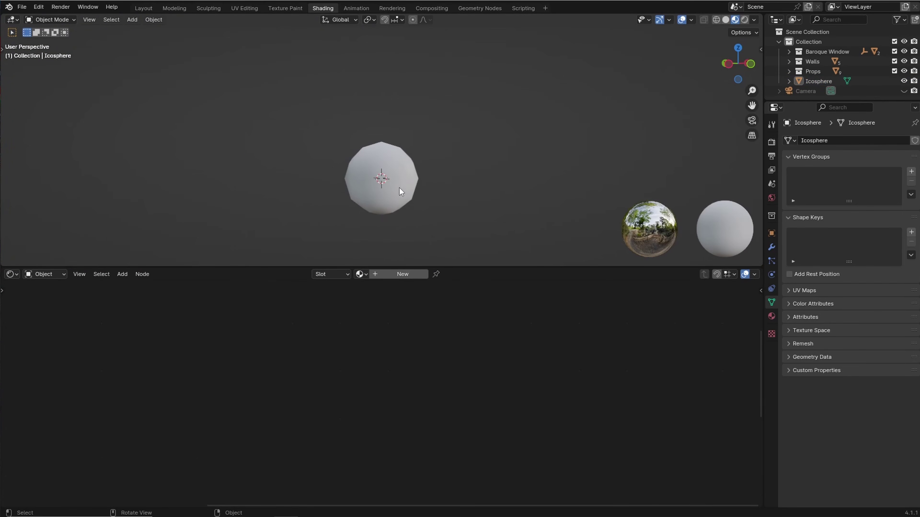
pyautogui.scroll(3, 401, 191)
pyautogui.keyDown('shift'); pyautogui.moveTo(400, 191); pyautogui.dragTo(408, 148, button='middle'); pyautogui.keyUp('shift')
# Create a new material for the icosphere and delete its Principled BSDF node.
pyautogui.click(403, 274)
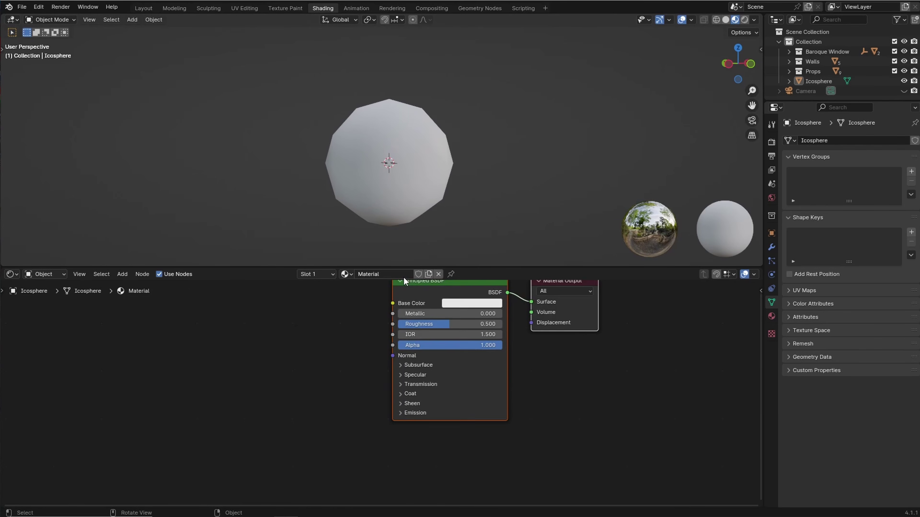
pyautogui.press('Home')
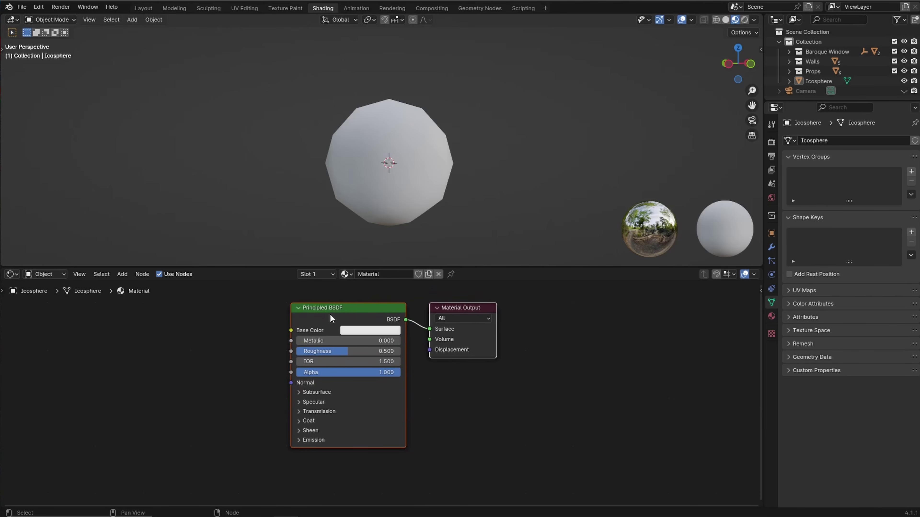
pyautogui.press('x')
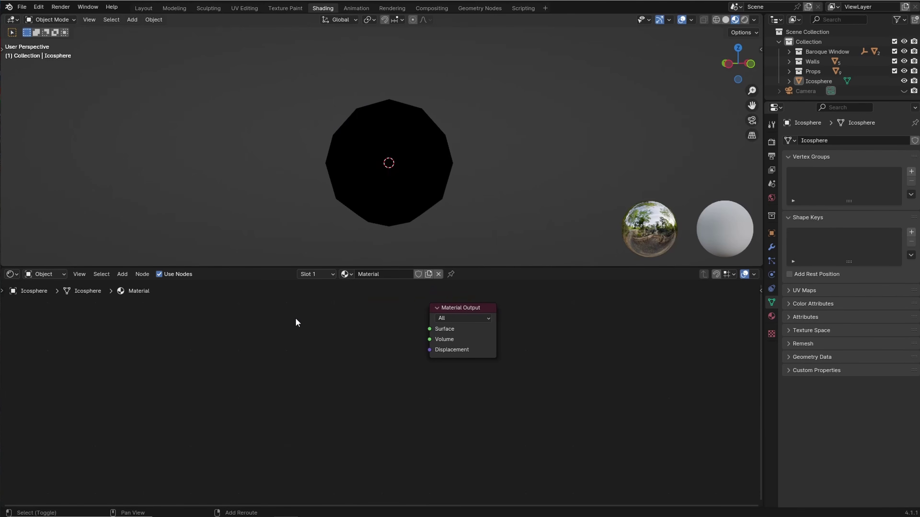
# Add a Translucent BSDF node in a pale cream color and connect it to the Surface input of the Material Output.
pyautogui.hotkey('shift', 'a')
pyautogui.click(295, 318)
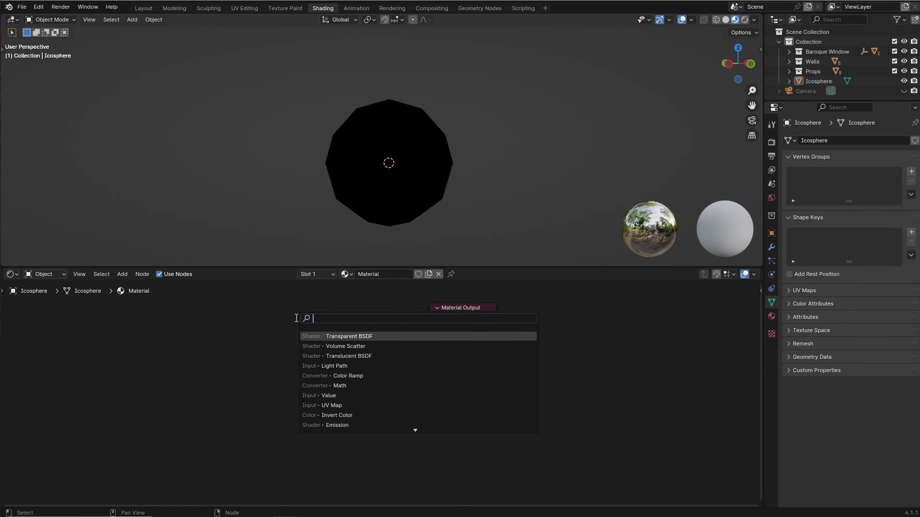
pyautogui.write('translucent')
pyautogui.press('Return')
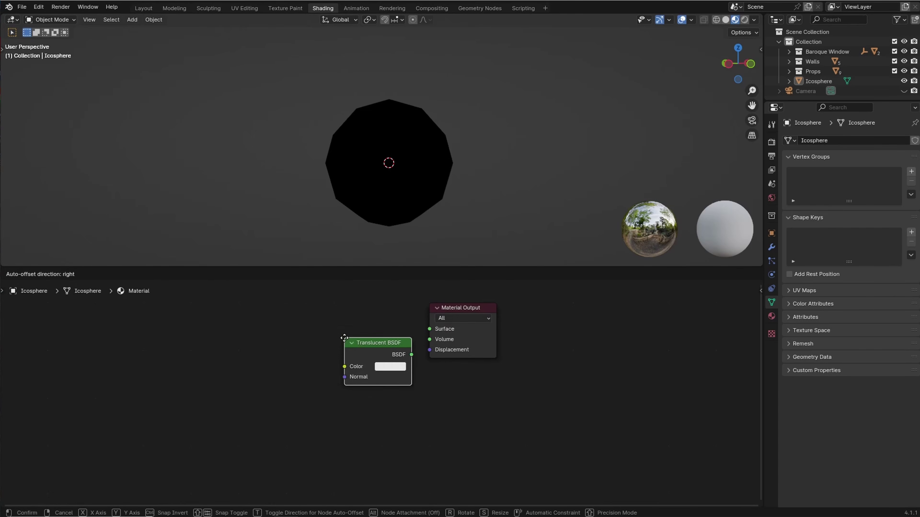
pyautogui.click(275, 311)
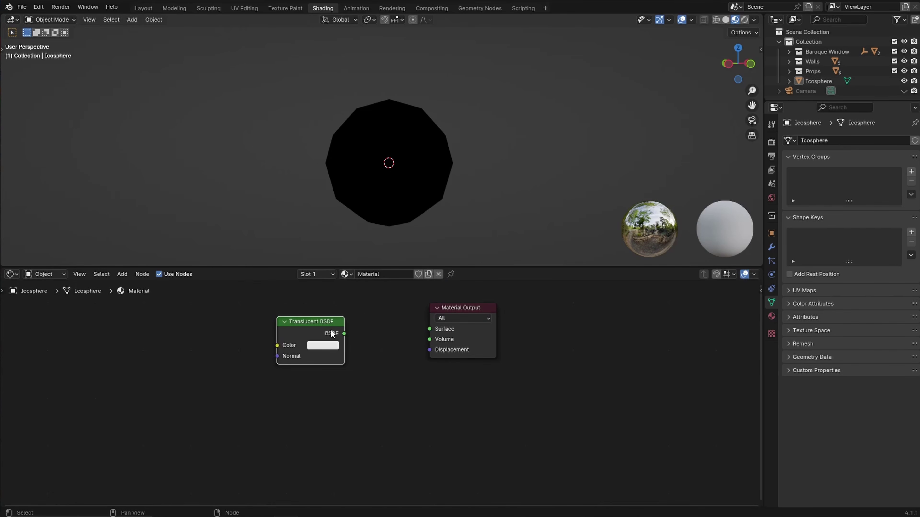
pyautogui.moveTo(344, 334); pyautogui.dragTo(428, 329)
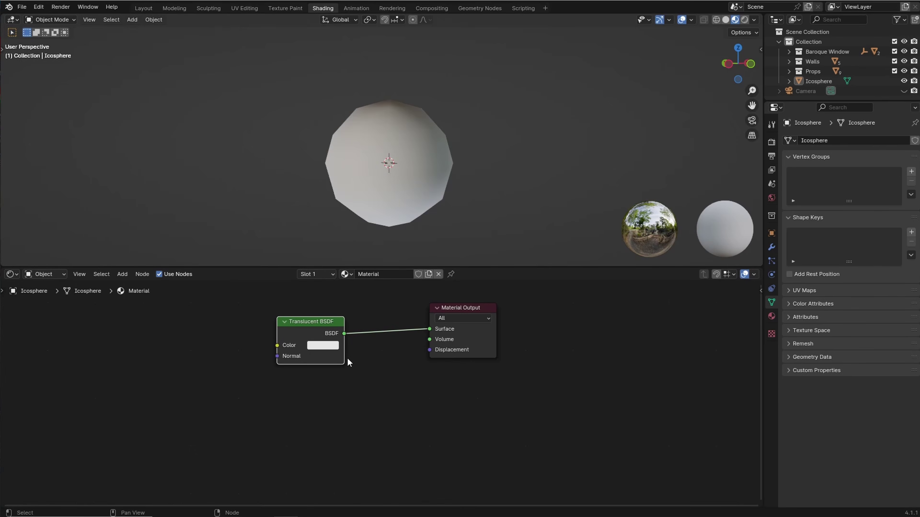
pyautogui.click(327, 346)
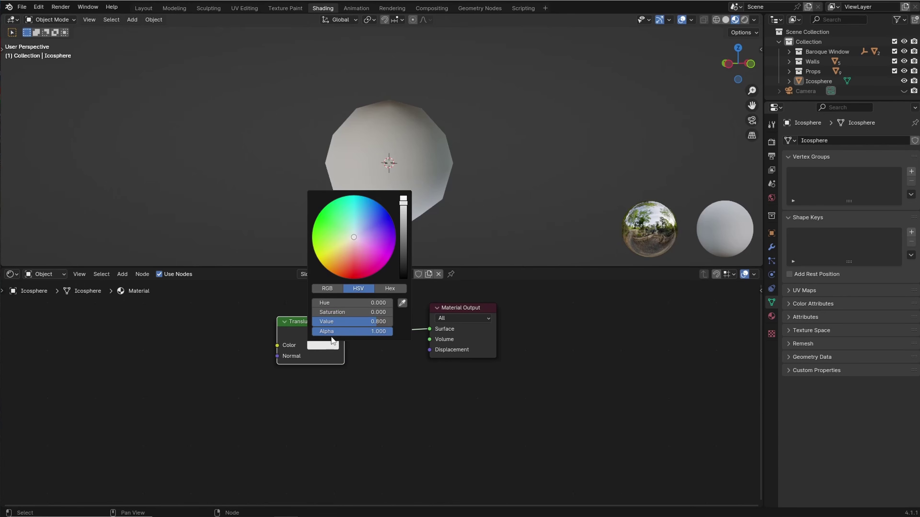
pyautogui.click(349, 241)
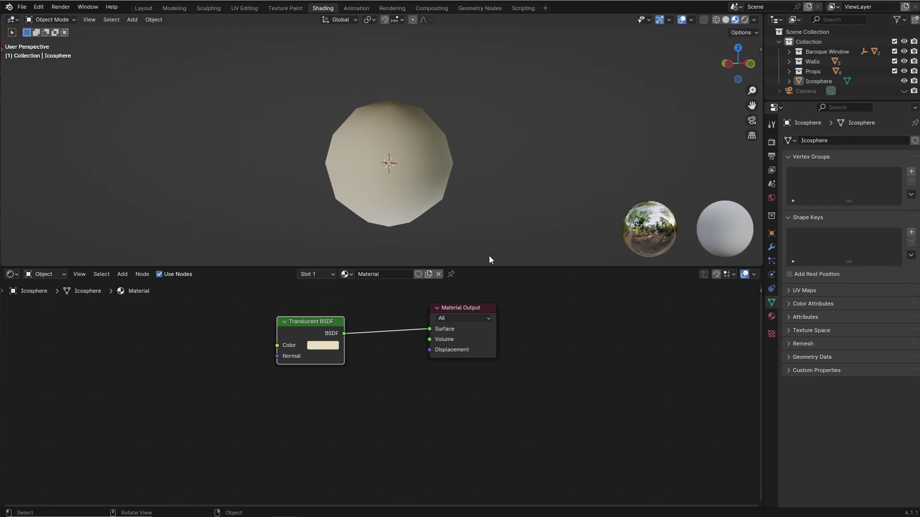
# Return to the Layout workspace and move the icosphere well away from the world origin.
pyautogui.click(144, 9)
pyautogui.click(381, 277)
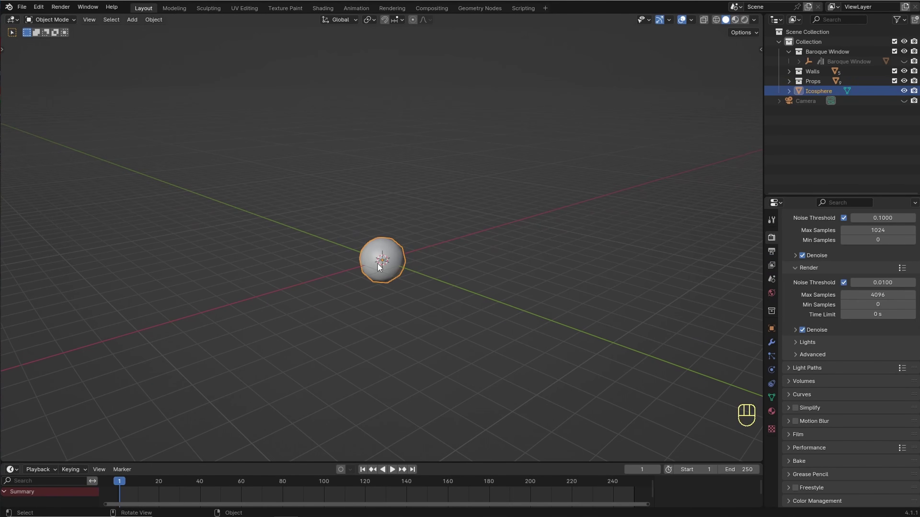
pyautogui.press('g')
pyautogui.click(189, 214)
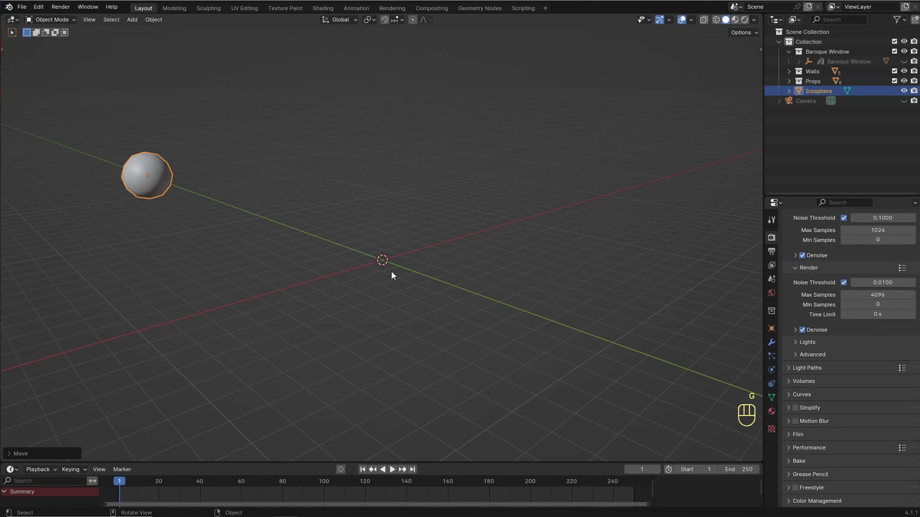
# Reveal all hidden objects of the room scene and leave everything deselected.
pyautogui.hotkey('alt', 'a')
pyautogui.hotkey('alt', 'h')
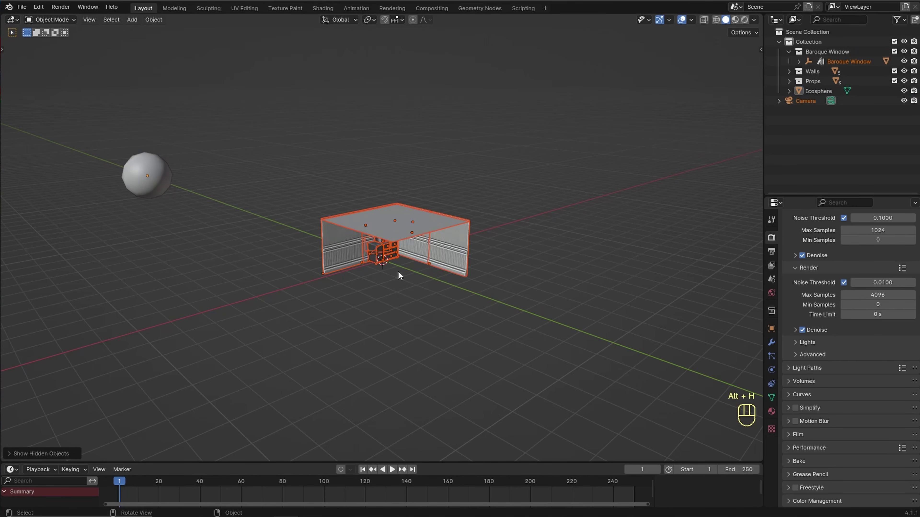
pyautogui.scroll(6, 398, 271)
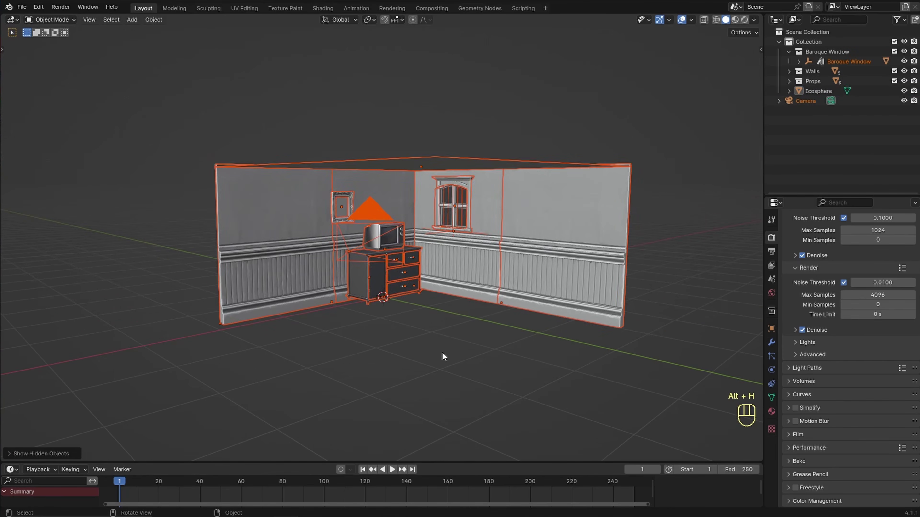
pyautogui.click(441, 350)
pyautogui.scroll(-2, 442, 349)
pyautogui.moveTo(385, 238); pyautogui.dragTo(383, 261, button='middle')
pyautogui.scroll(-1, 384, 257)
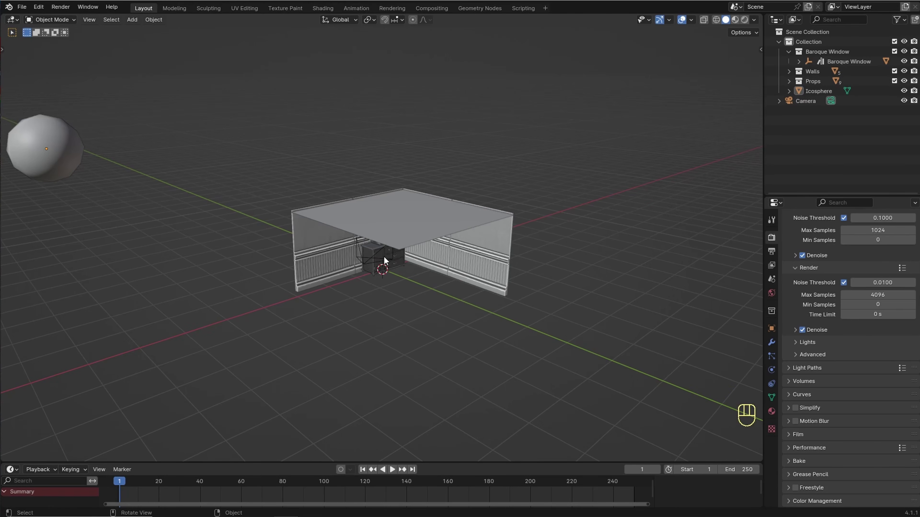
# Add a cube mesh at the origin and set its viewport display to Wire.
pyautogui.hotkey('shift', 'a')
pyautogui.moveTo(369, 270)
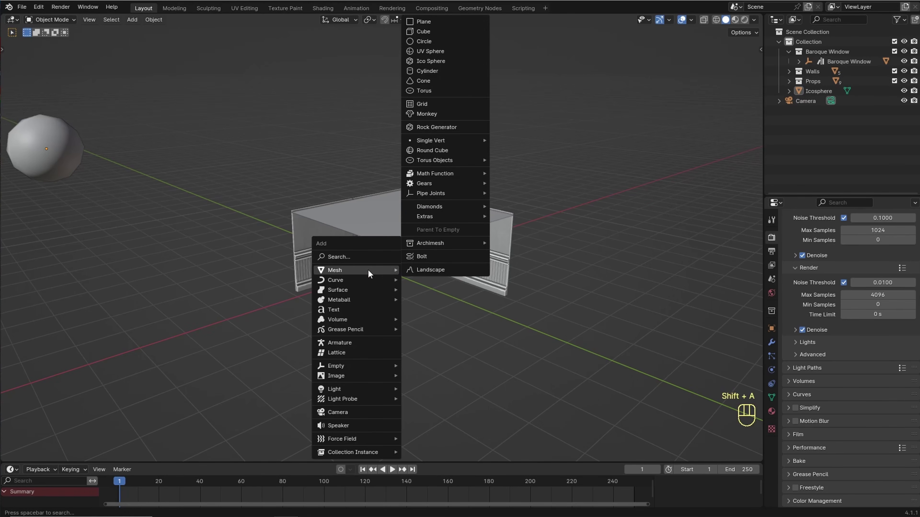
pyautogui.click(420, 32)
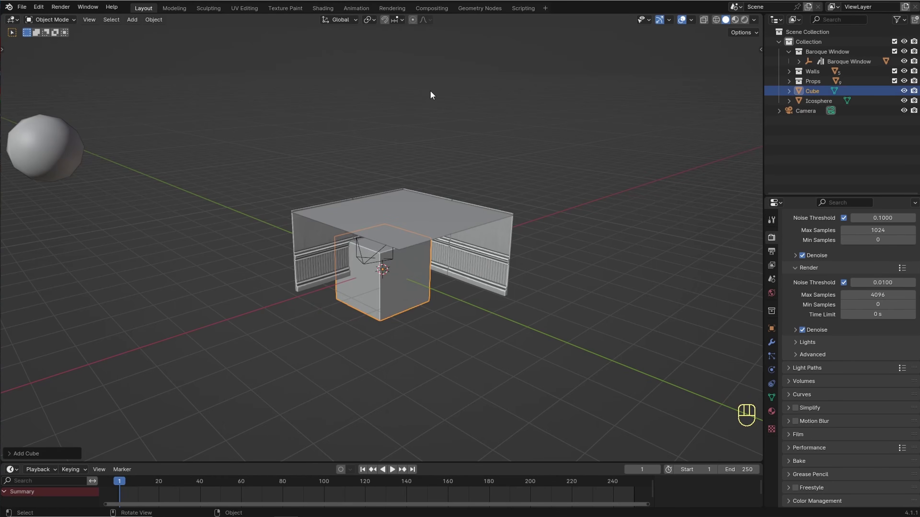
pyautogui.click(774, 328)
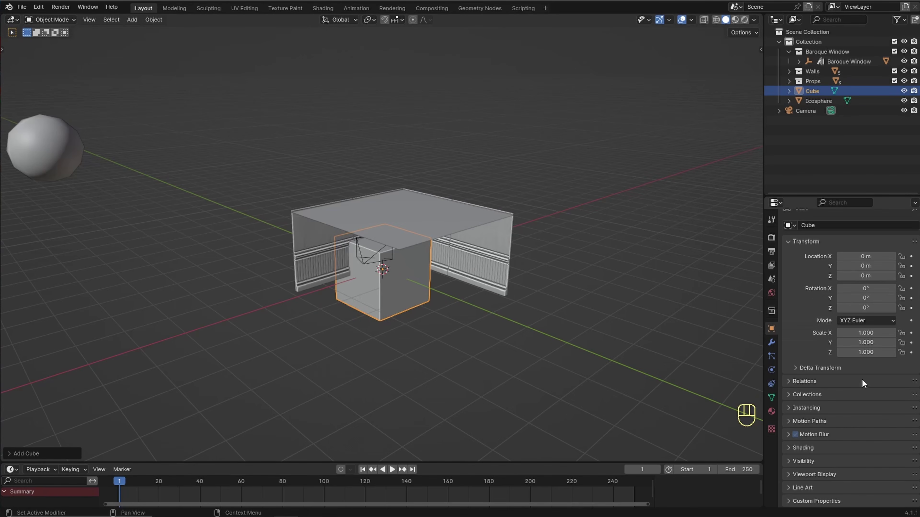
pyautogui.click(793, 474)
pyautogui.scroll(-5, 843, 437)
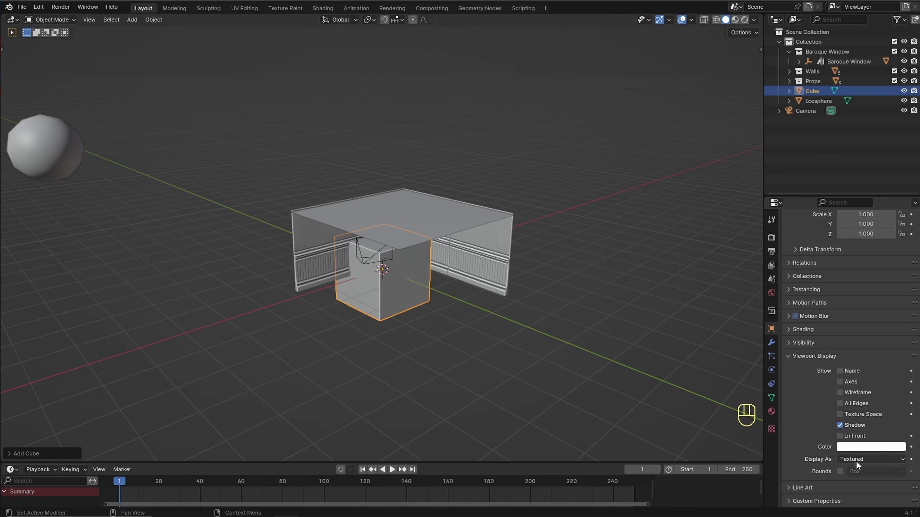
pyautogui.click(856, 460)
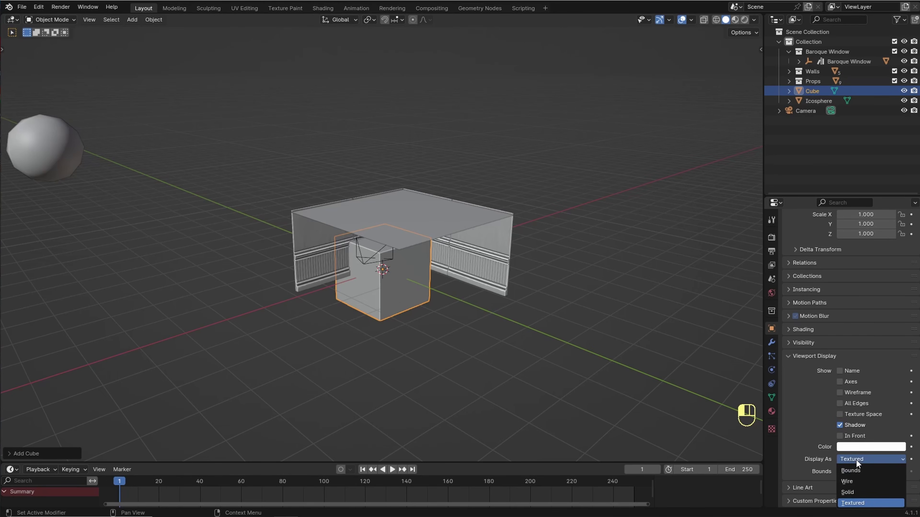
pyautogui.click(862, 482)
# Scale the wireframe cube to about 2.22 and move it in front view and along Y so it encloses the whole room.
pyautogui.moveTo(405, 362); pyautogui.dragTo(428, 335, button='middle')
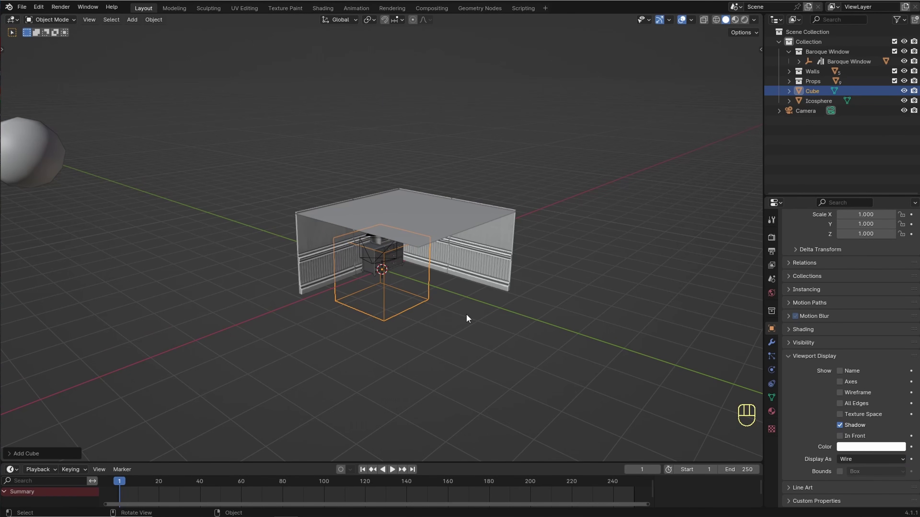
pyautogui.press('KP_1')
pyautogui.press('s')
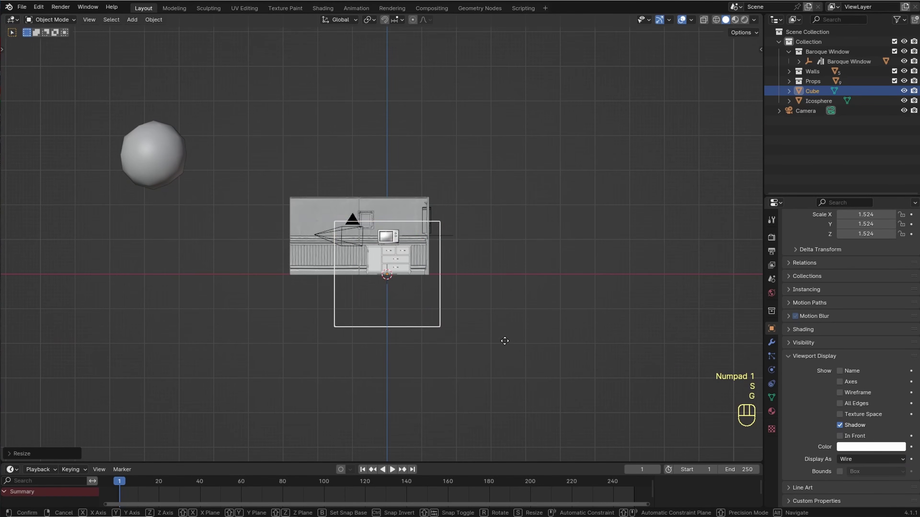
pyautogui.press('g')
pyautogui.click(479, 309)
pyautogui.press('s')
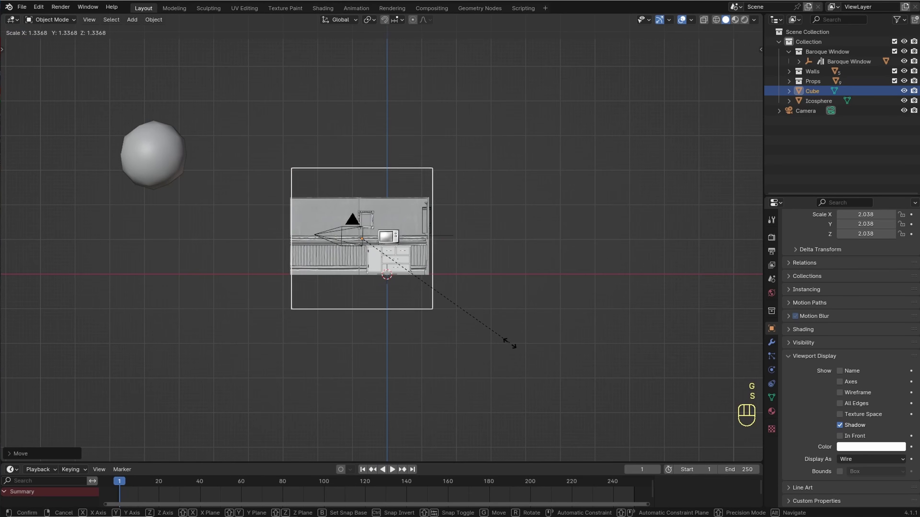
pyautogui.click(524, 353)
pyautogui.moveTo(433, 343); pyautogui.dragTo(472, 346, button='middle')
pyautogui.press('g')
pyautogui.press('y')
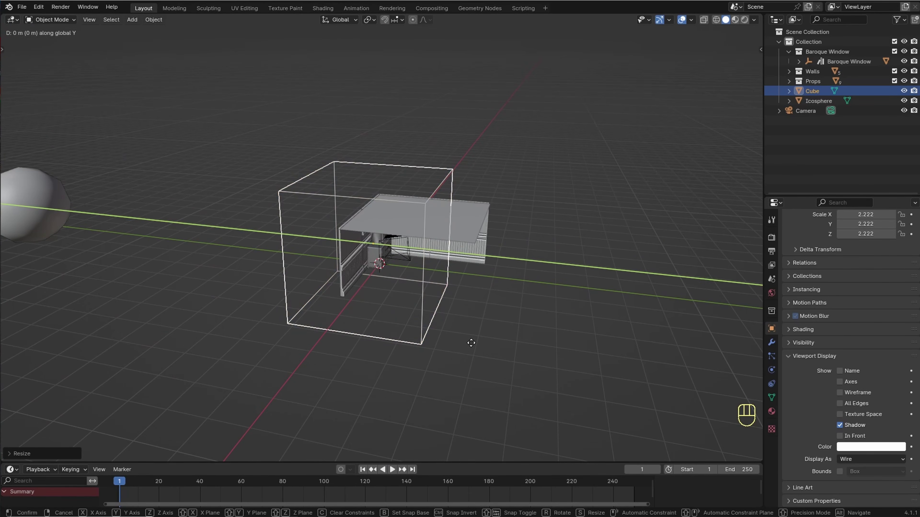
pyautogui.click(504, 362)
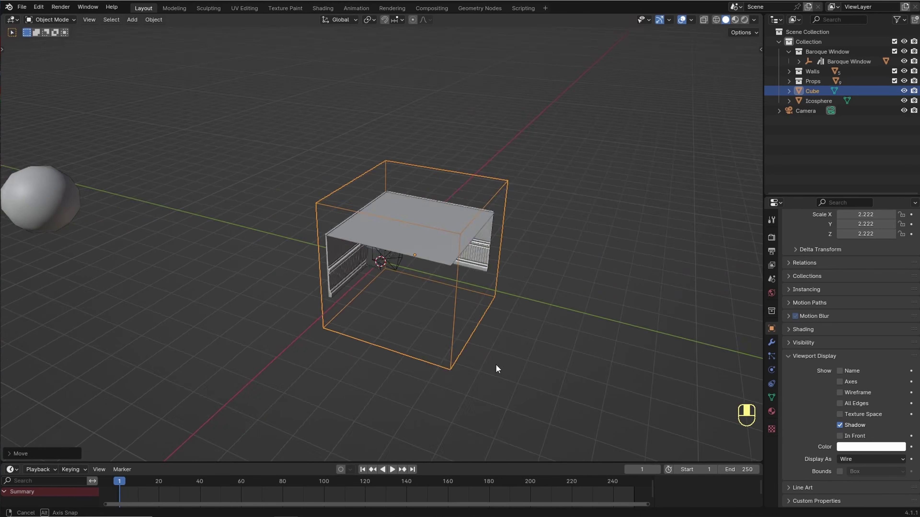
pyautogui.moveTo(496, 364); pyautogui.dragTo(460, 329, button='middle')
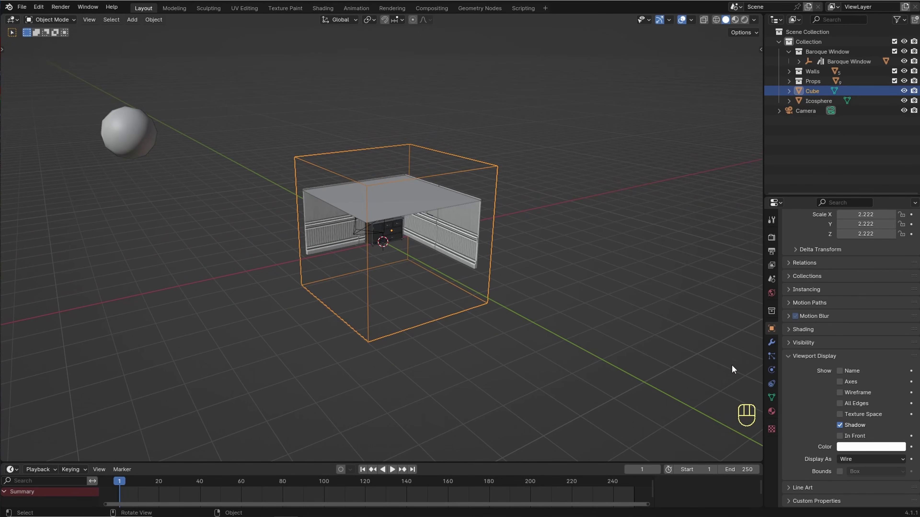
# Add a new particle system to the wireframe cube.
pyautogui.click(772, 358)
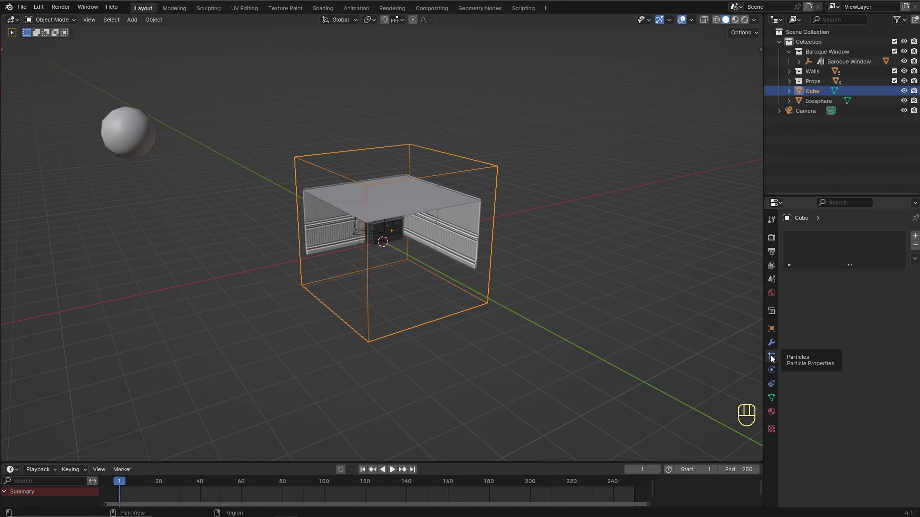
pyautogui.click(916, 236)
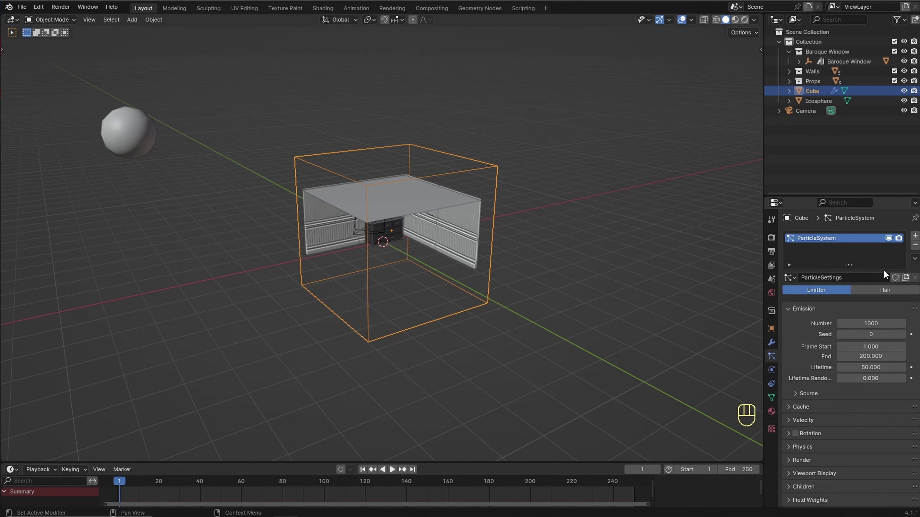
# Set the particle emission's end frame to 1 so all particles are emitted on the first frame.
pyautogui.scroll(-1, 908, 330)
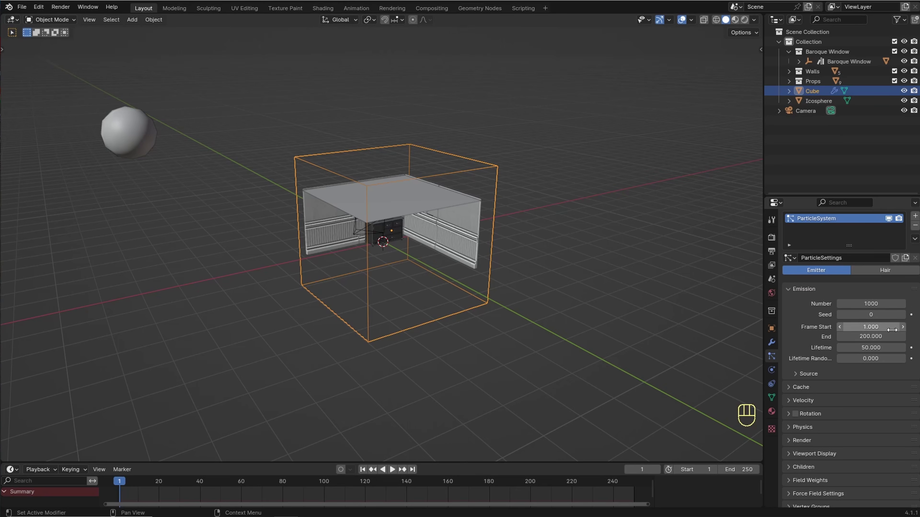
pyautogui.click(886, 336)
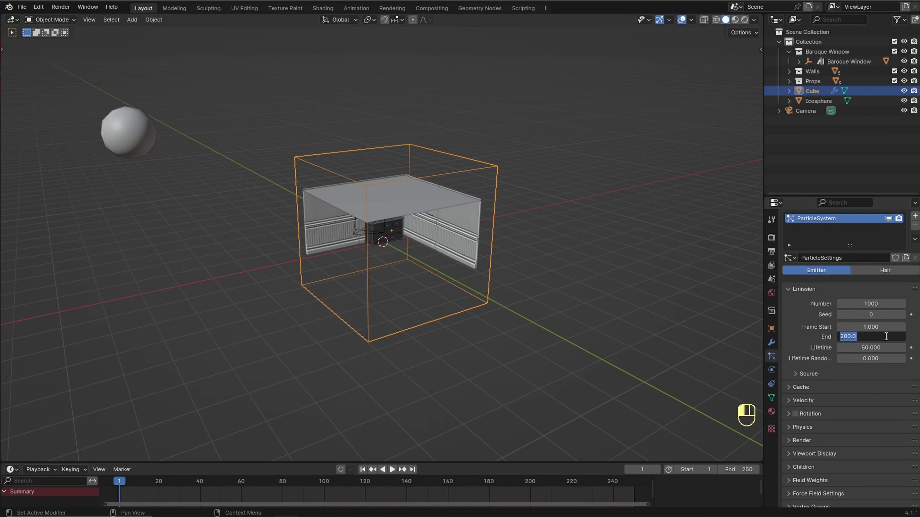
pyautogui.write('1')
pyautogui.press('Return')
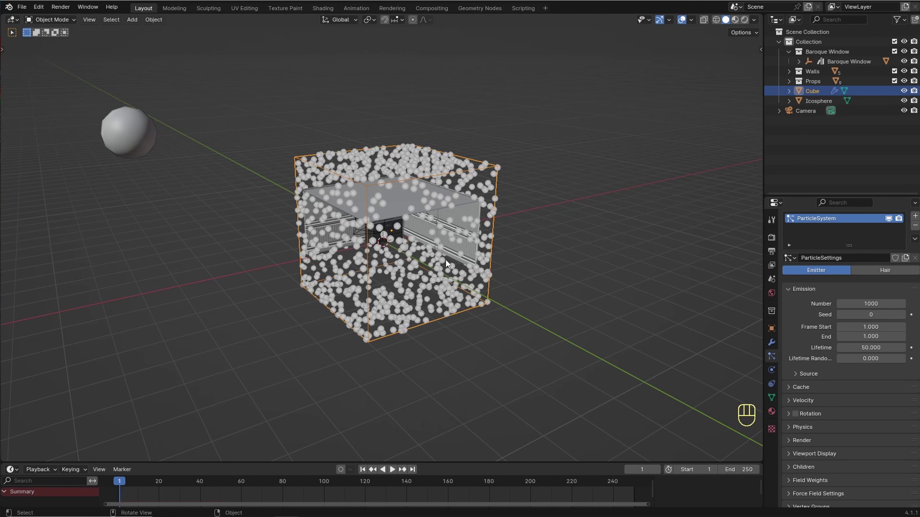
pyautogui.moveTo(445, 259); pyautogui.dragTo(447, 262, button='middle')
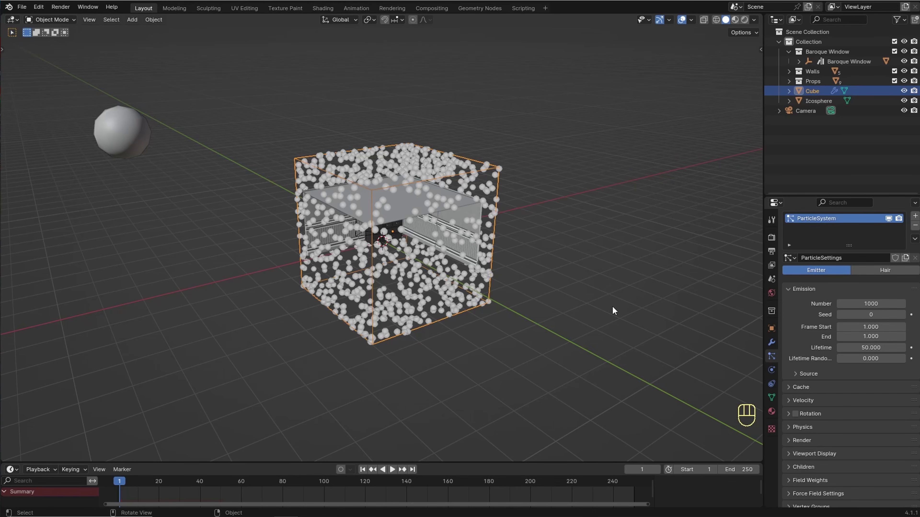
# Set the particle lifetime to 1000 frames.
pyautogui.click(863, 348)
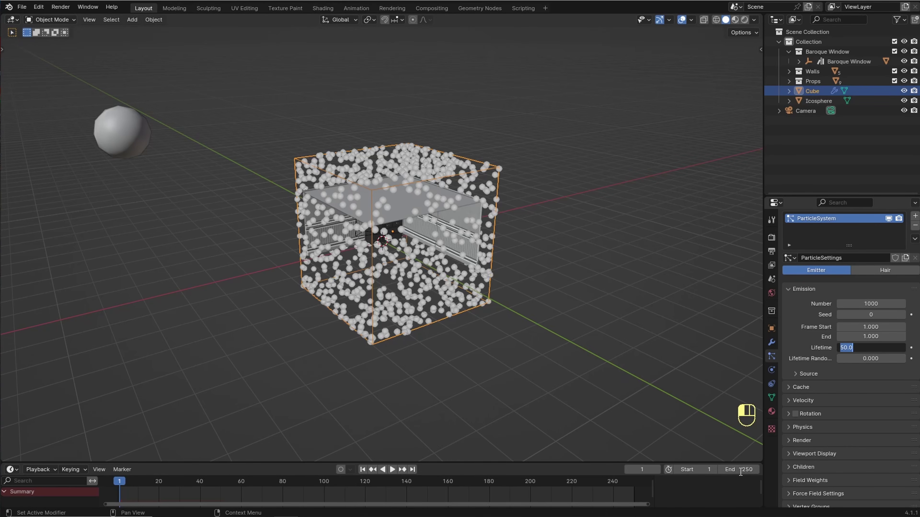
pyautogui.write('0')
pyautogui.press('BackSpace')
pyautogui.press('BackSpace')
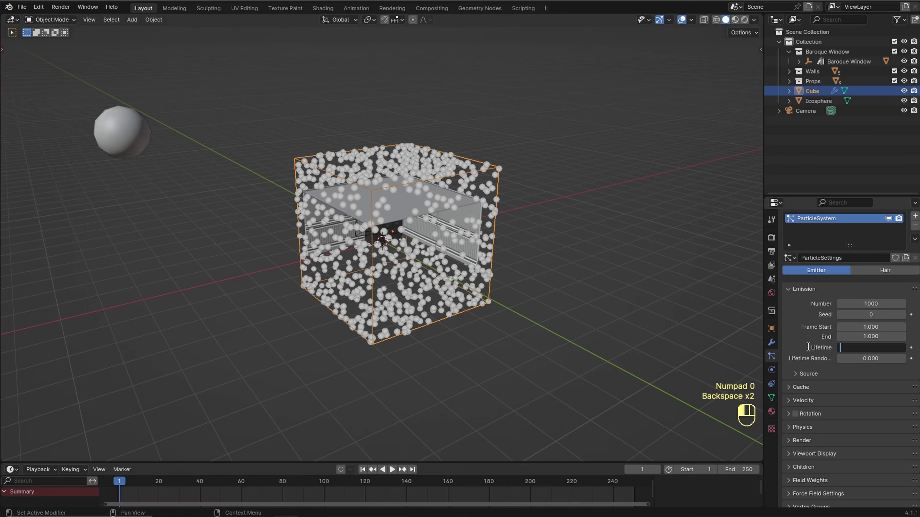
pyautogui.write('1000')
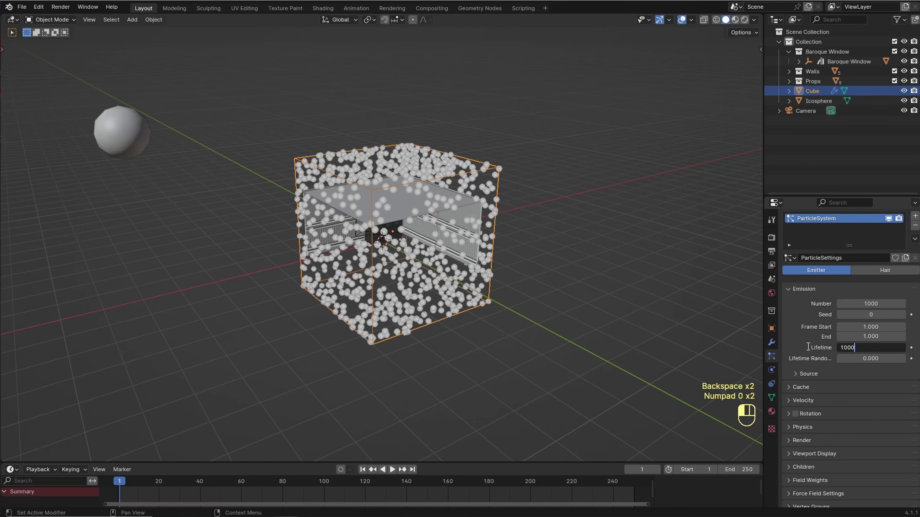
pyautogui.click(808, 347)
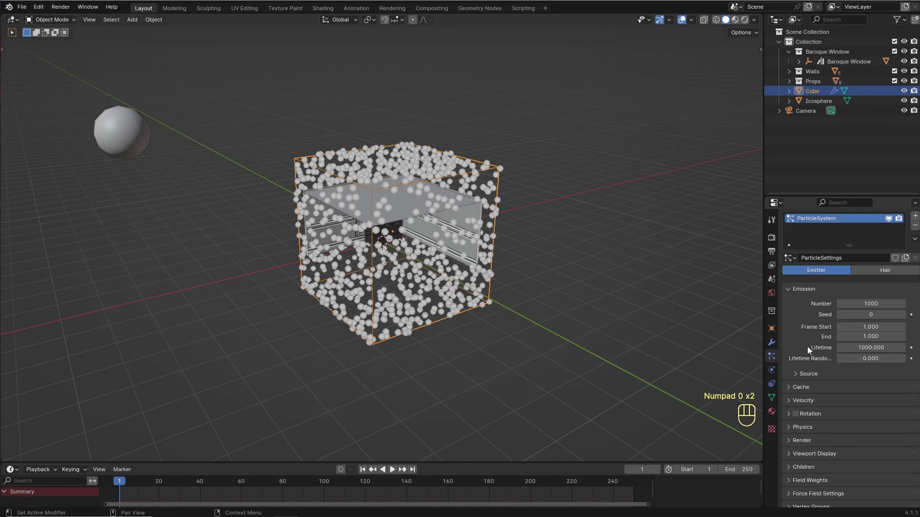
# Make the particles emit from the cube's Volume in the emission source settings.
pyautogui.scroll(1, 548, 274)
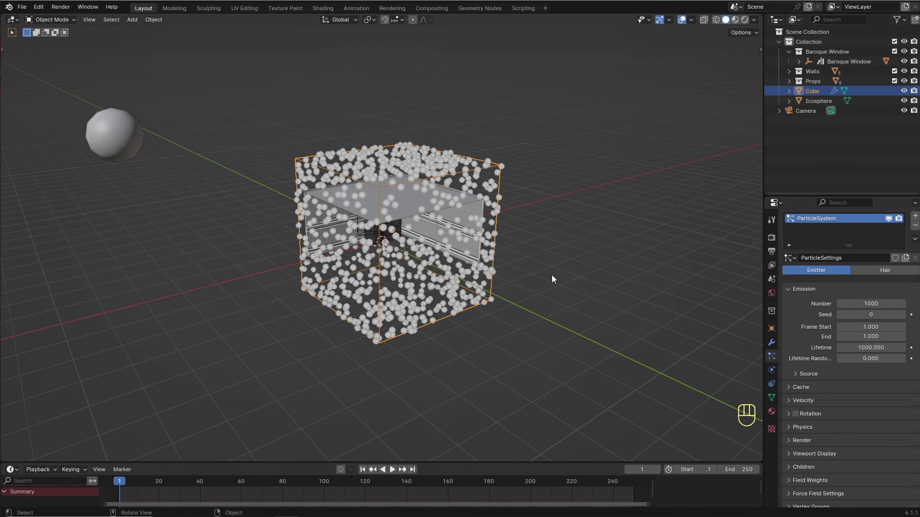
pyautogui.scroll(1, 497, 273)
pyautogui.moveTo(497, 273); pyautogui.dragTo(505, 267, button='middle')
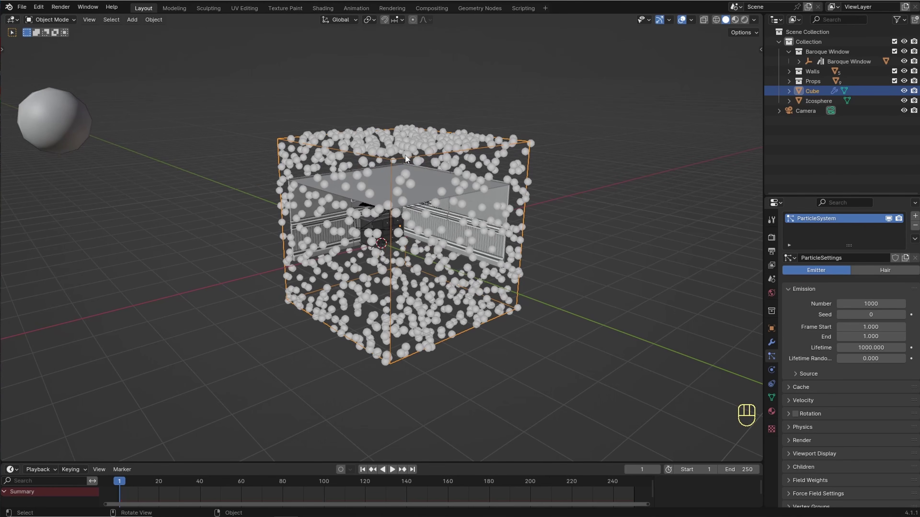
pyautogui.moveTo(447, 286); pyautogui.dragTo(485, 235, button='middle')
pyautogui.scroll(7, 449, 277)
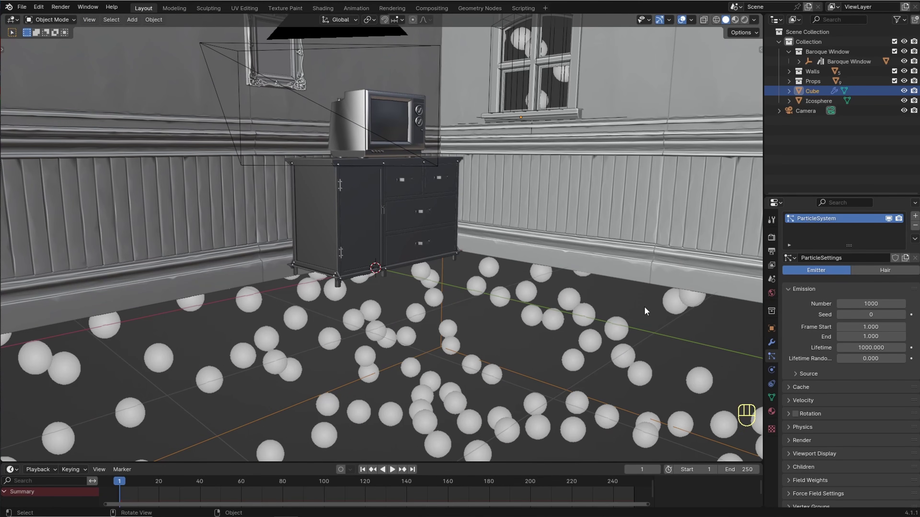
pyautogui.click(795, 373)
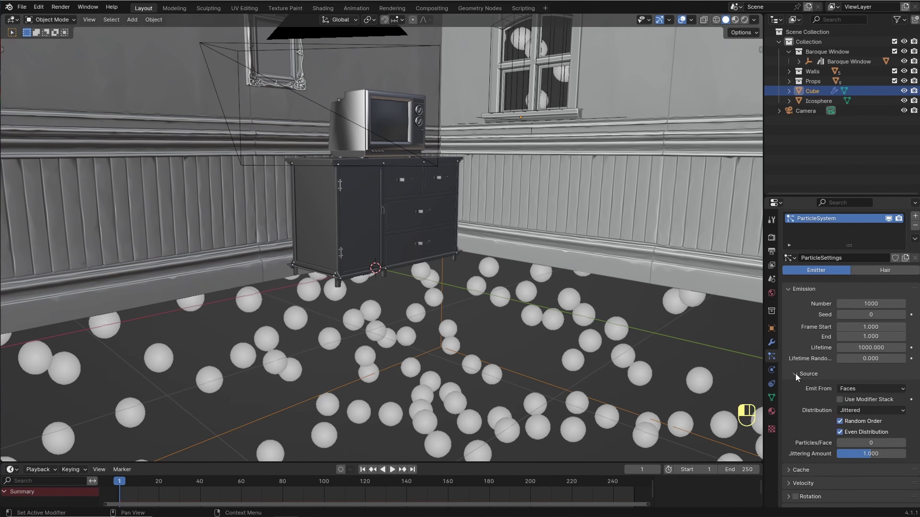
pyautogui.scroll(-4, 819, 361)
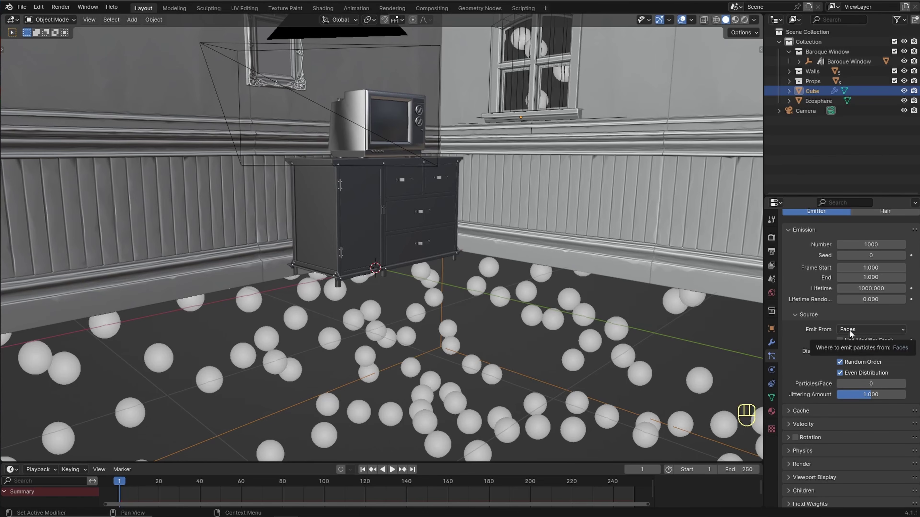
pyautogui.click(849, 329)
pyautogui.click(851, 363)
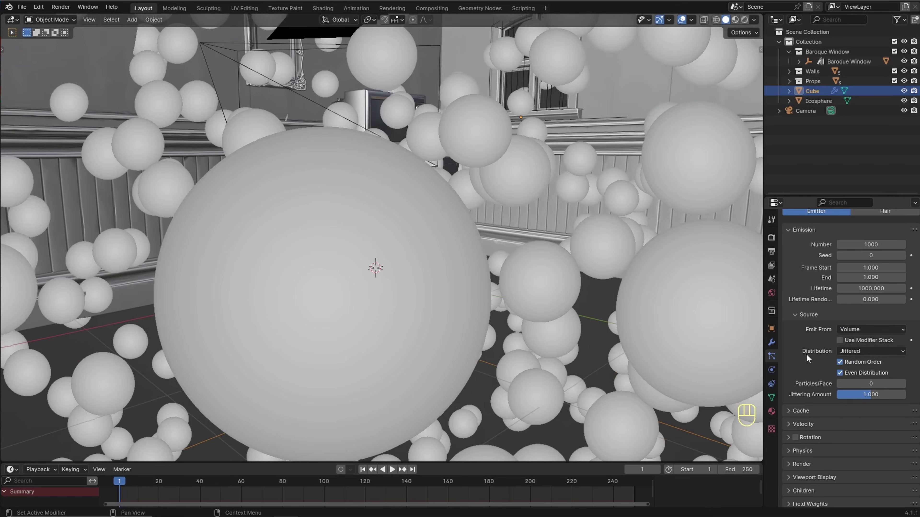
pyautogui.scroll(-10, 491, 262)
pyautogui.scroll(-5, 477, 277)
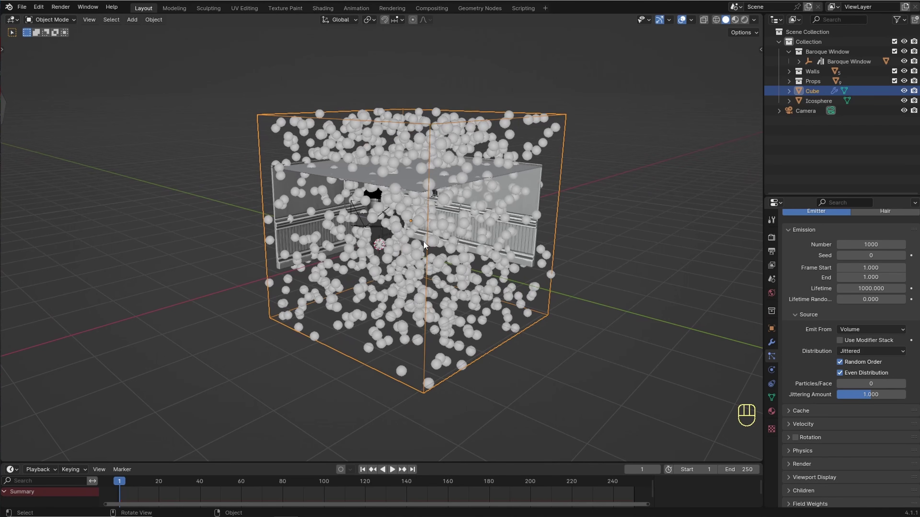
pyautogui.moveTo(423, 241); pyautogui.dragTo(436, 249, button='middle')
pyautogui.click(795, 314)
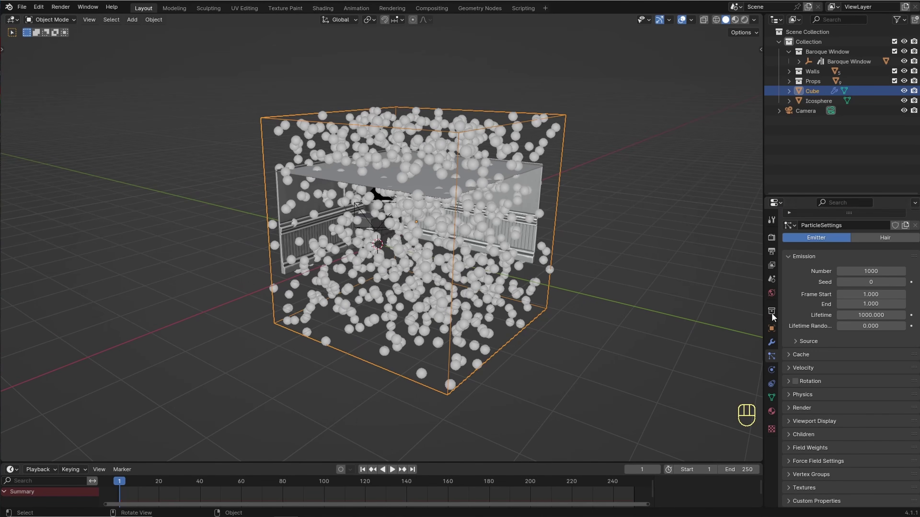
# Set the particles' normal velocity to 0 m/s and the velocity randomization to 0.004.
pyautogui.click(788, 367)
pyautogui.scroll(-1, 792, 366)
pyautogui.scroll(-3, 792, 368)
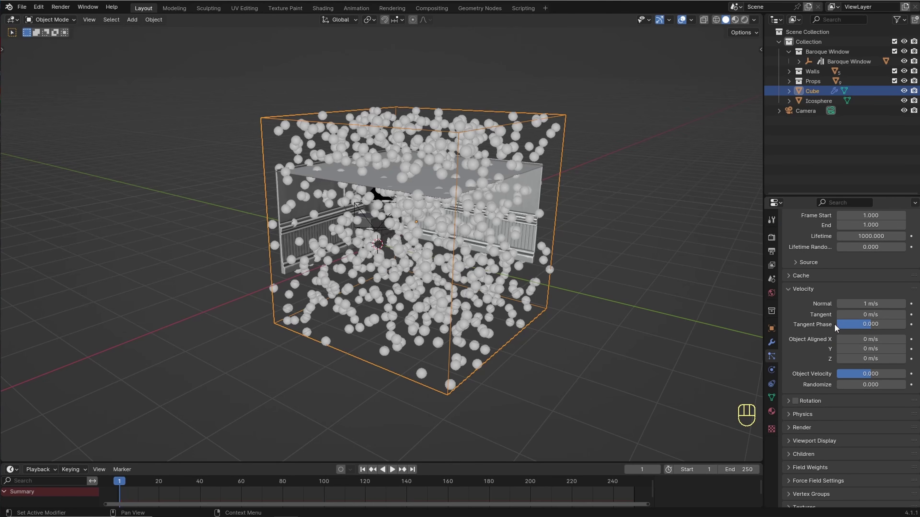
pyautogui.click(865, 305)
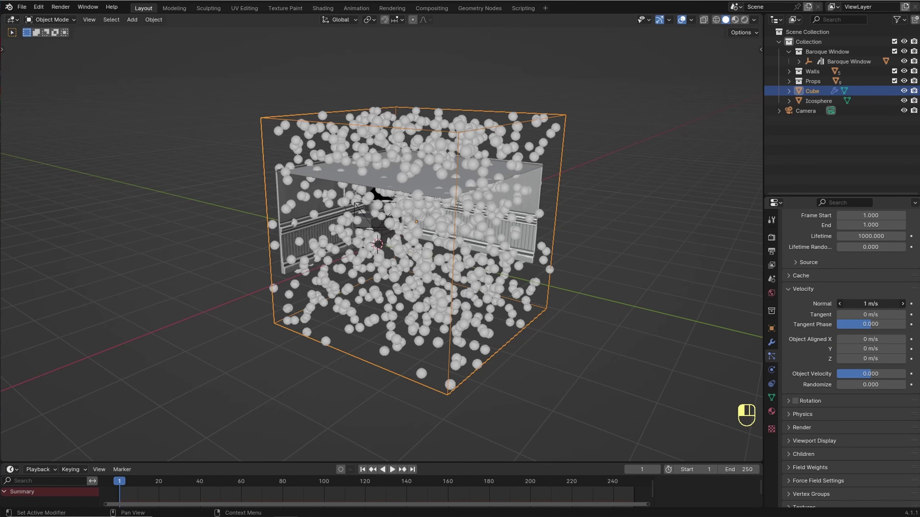
pyautogui.write('0')
pyautogui.press('Return')
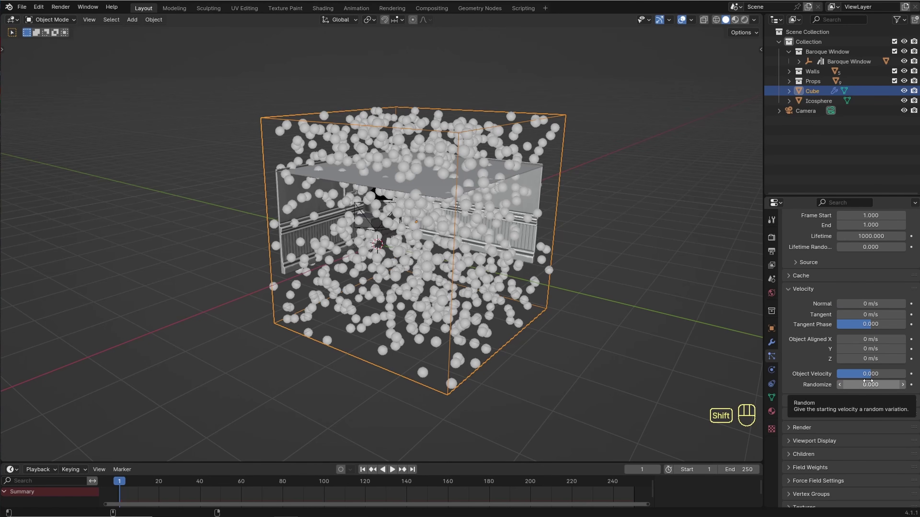
pyautogui.keyDown('shift'); pyautogui.moveTo(868, 383); pyautogui.dragTo(870, 384); pyautogui.keyUp('shift')
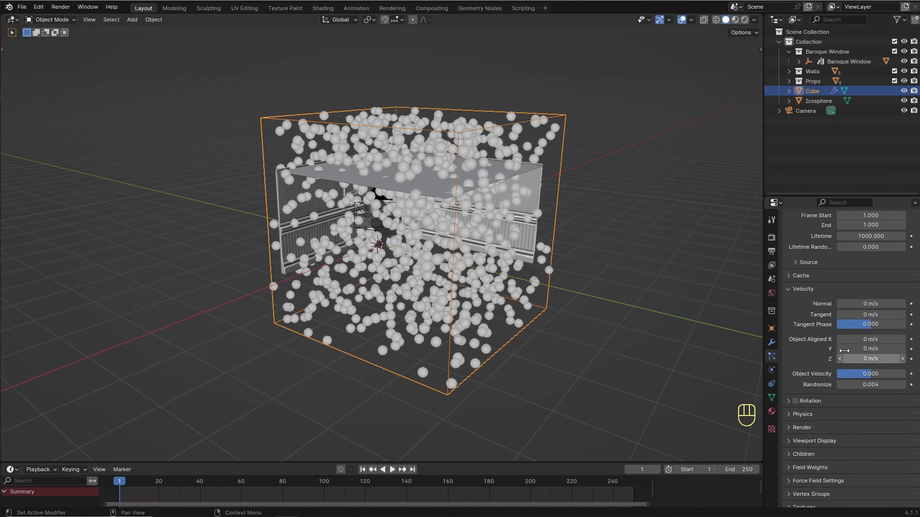
# Play the animation briefly to check the particle motion and return to the first frame.
pyautogui.press('space')
pyautogui.press('space')
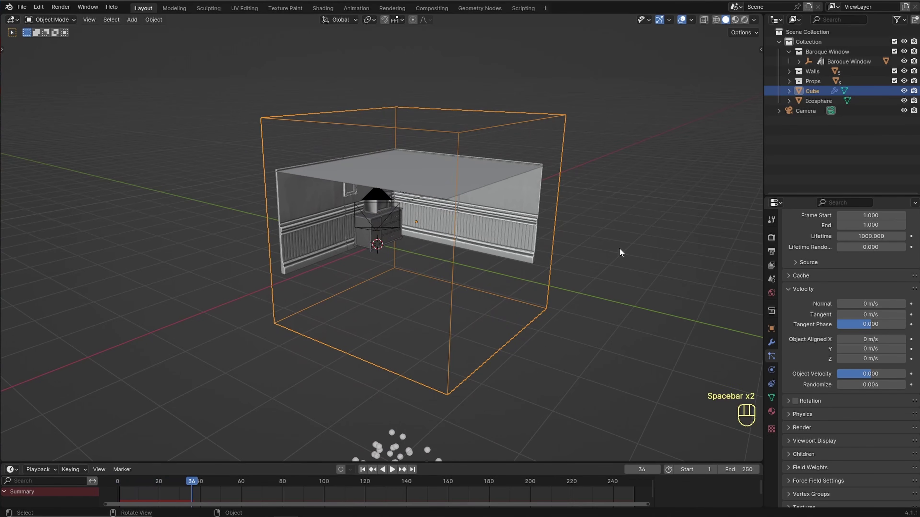
pyautogui.hotkey('shift', 'Left')
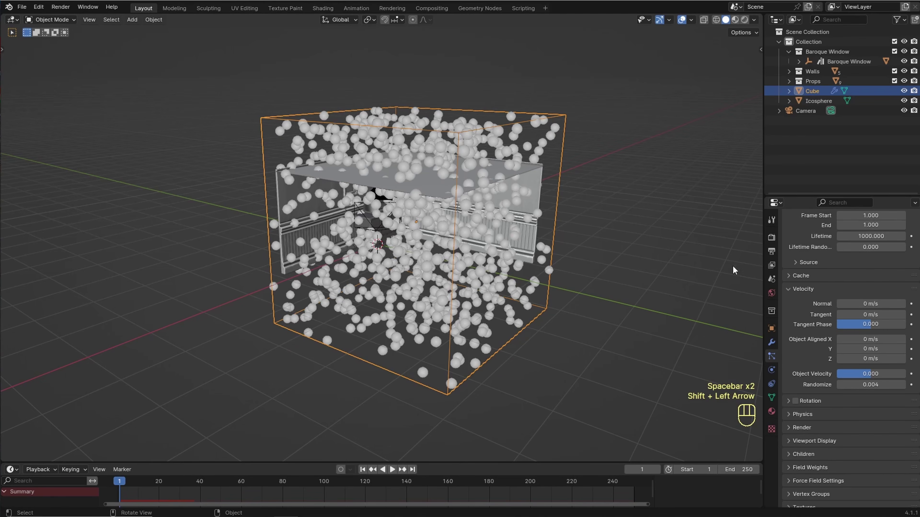
# Reduce the gravity field weight of the particle system to 0.
pyautogui.scroll(-2, 827, 345)
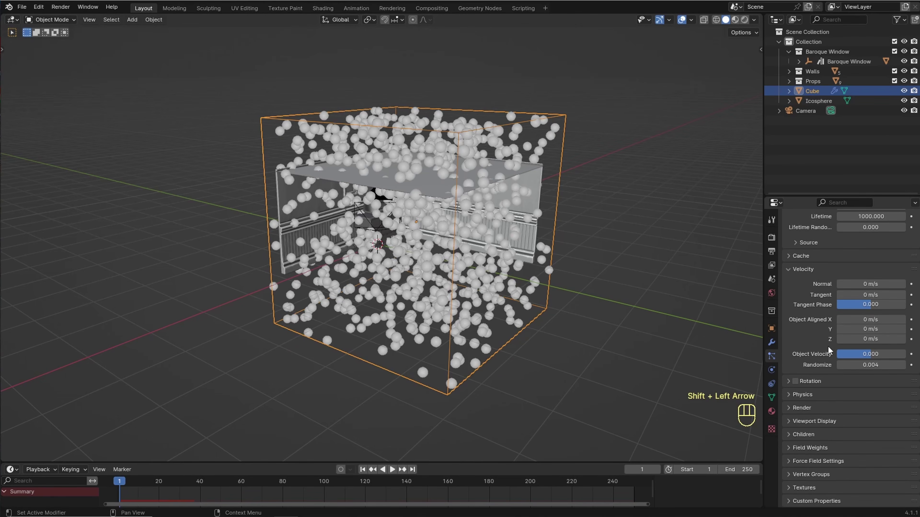
pyautogui.click(789, 448)
pyautogui.scroll(-3, 839, 417)
pyautogui.scroll(-1, 860, 417)
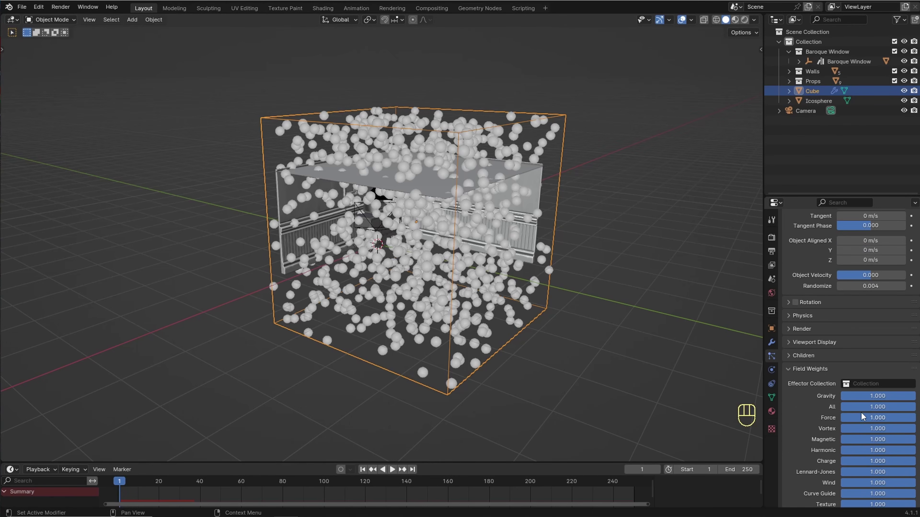
pyautogui.moveTo(886, 395); pyautogui.dragTo(810, 396)
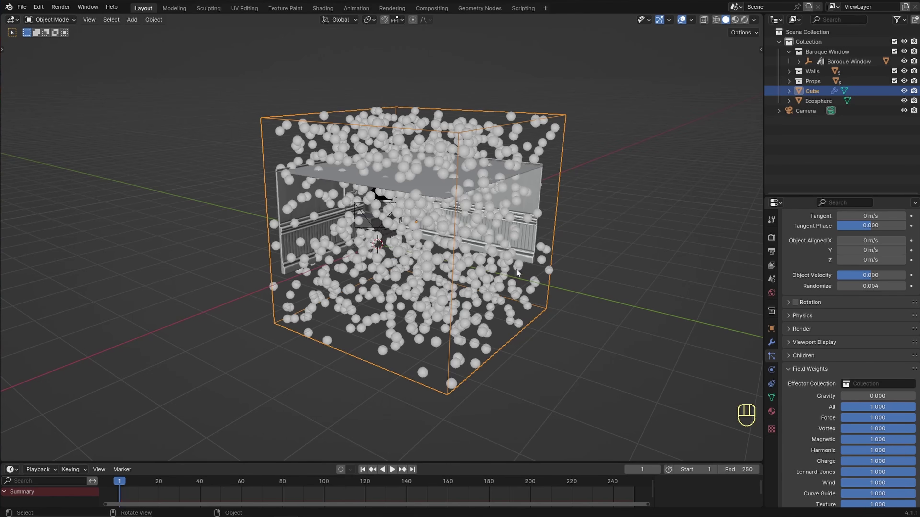
# Play the animation and look closely at how the particles drift without gravity, then stop playback.
pyautogui.press('space')
pyautogui.scroll(6, 475, 261)
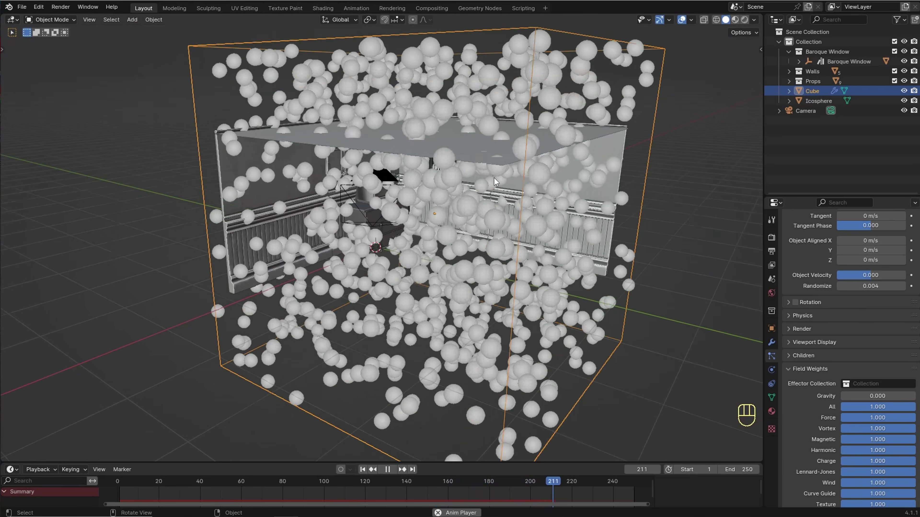
pyautogui.press('space')
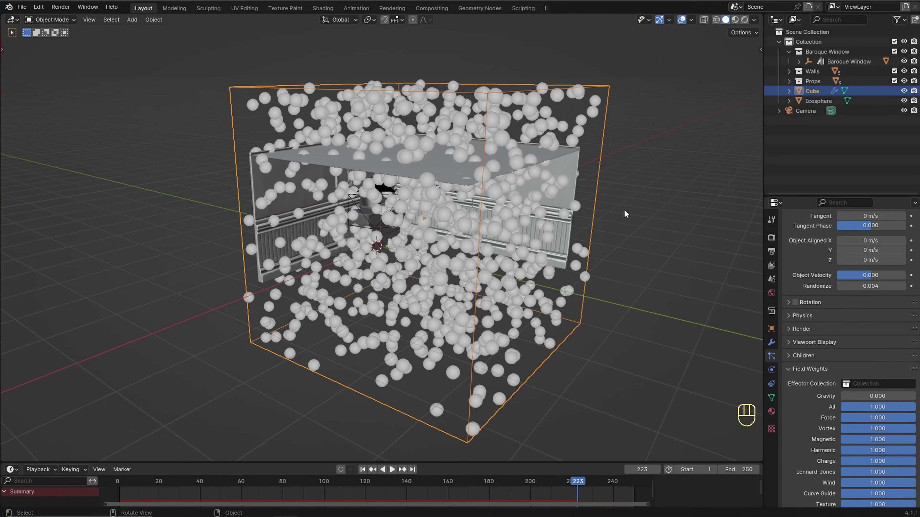
# Render the particles as Object, using the icosphere beside the room as the instance object.
pyautogui.click(785, 369)
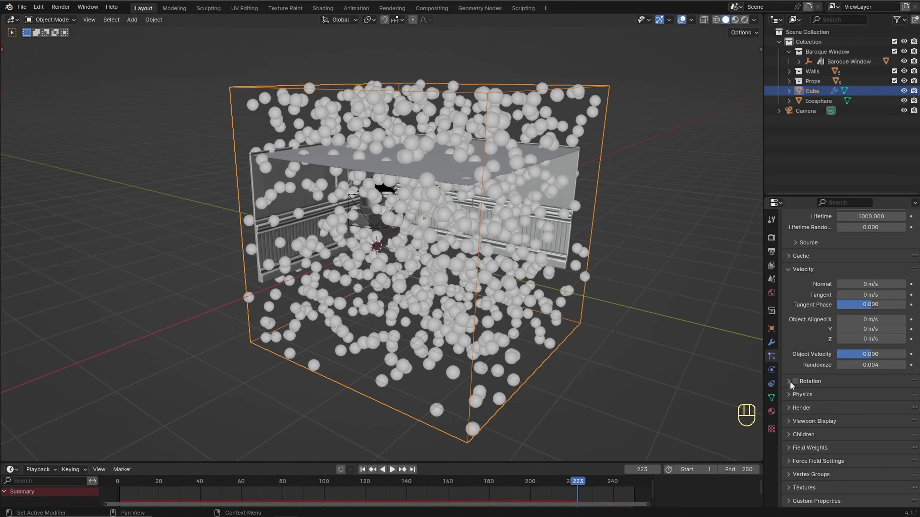
pyautogui.click(789, 406)
pyautogui.scroll(-5, 797, 404)
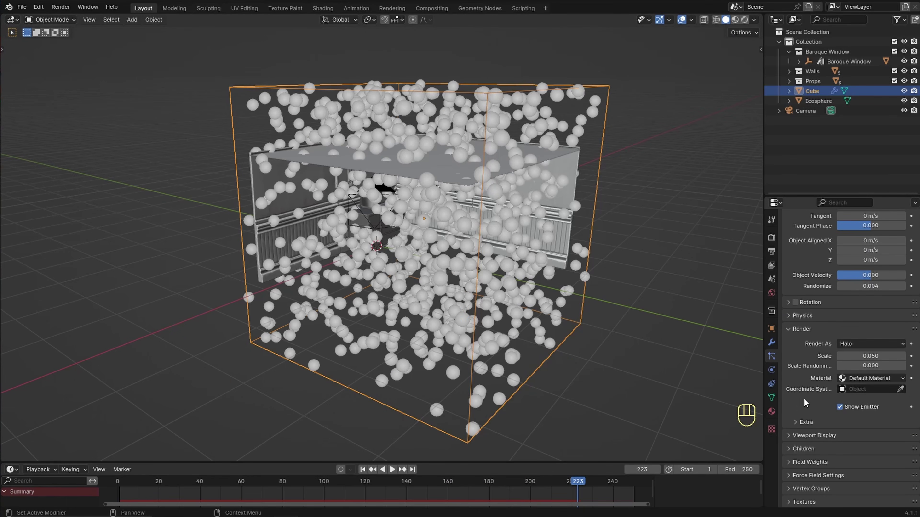
pyautogui.click(874, 343)
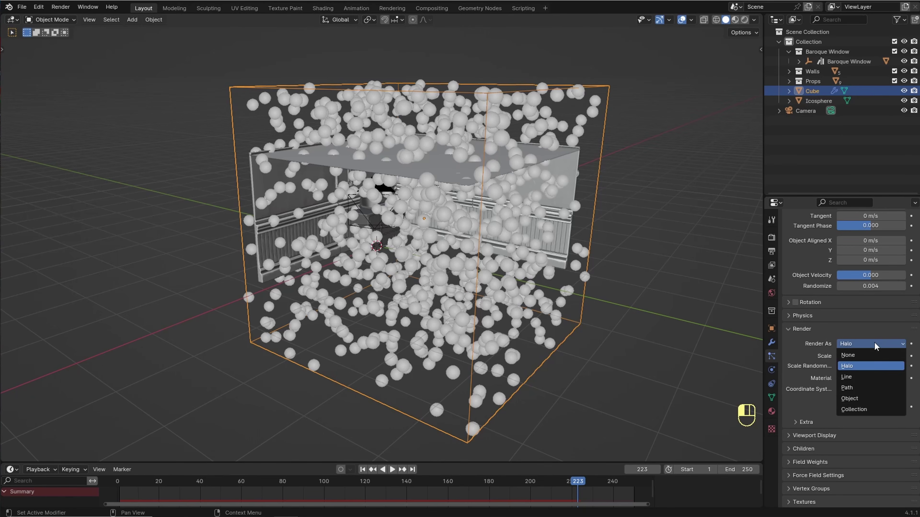
pyautogui.click(861, 397)
pyautogui.scroll(-4, 598, 304)
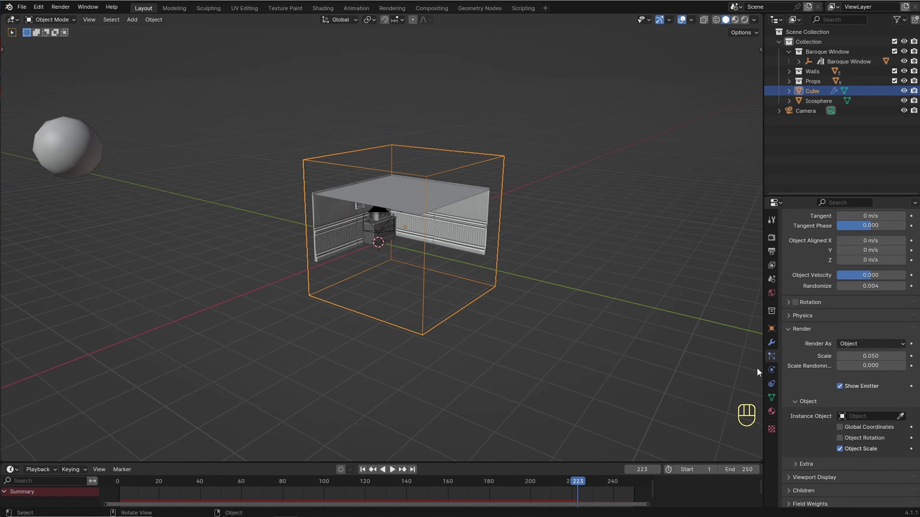
pyautogui.click(901, 416)
pyautogui.click(89, 140)
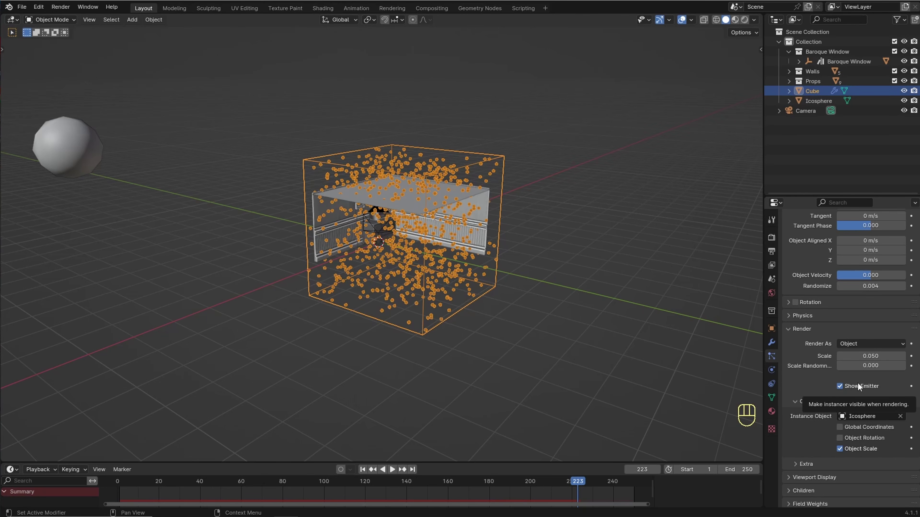
# Reduce the particles' render scale to 0.010.
pyautogui.scroll(-3, 859, 382)
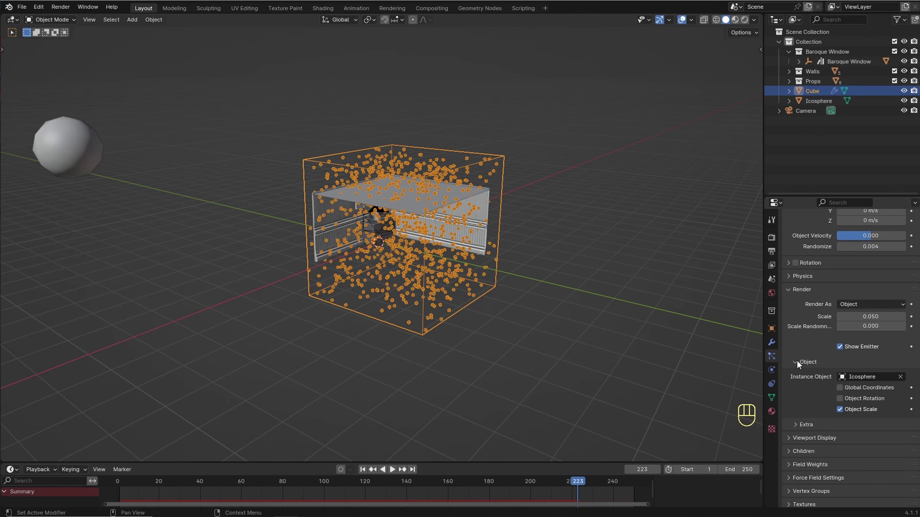
pyautogui.click(794, 361)
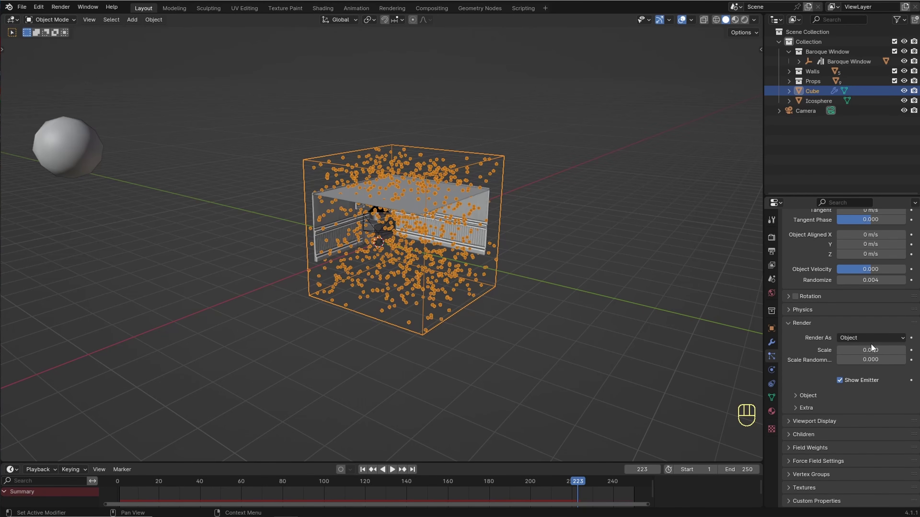
pyautogui.moveTo(876, 349); pyautogui.dragTo(862, 348)
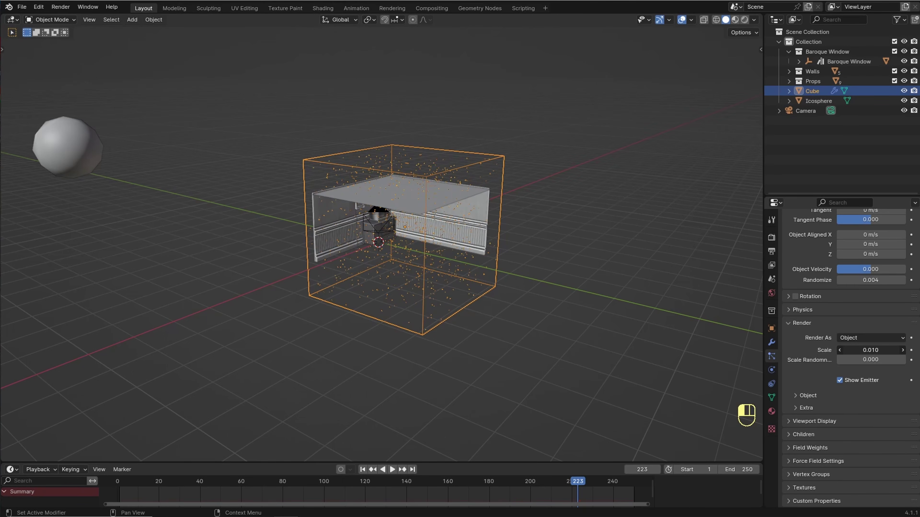
# Set the particles' scale randomness to 1 and view the particles around the television through the camera.
pyautogui.scroll(6, 493, 266)
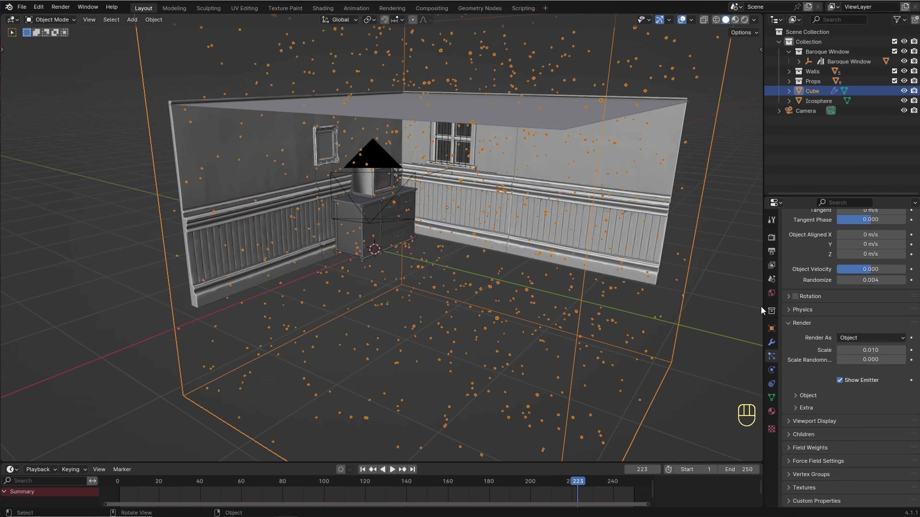
pyautogui.moveTo(876, 360); pyautogui.dragTo(906, 359)
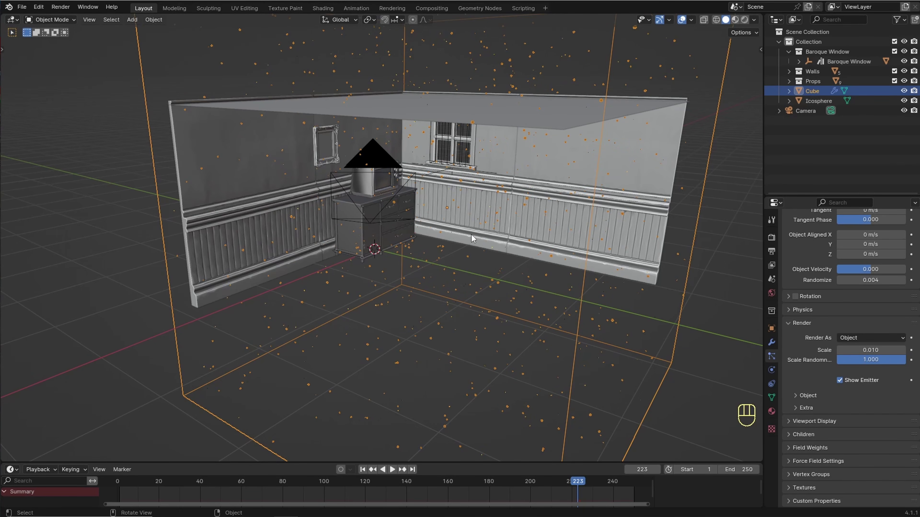
pyautogui.press('KP_0')
pyautogui.scroll(3, 393, 240)
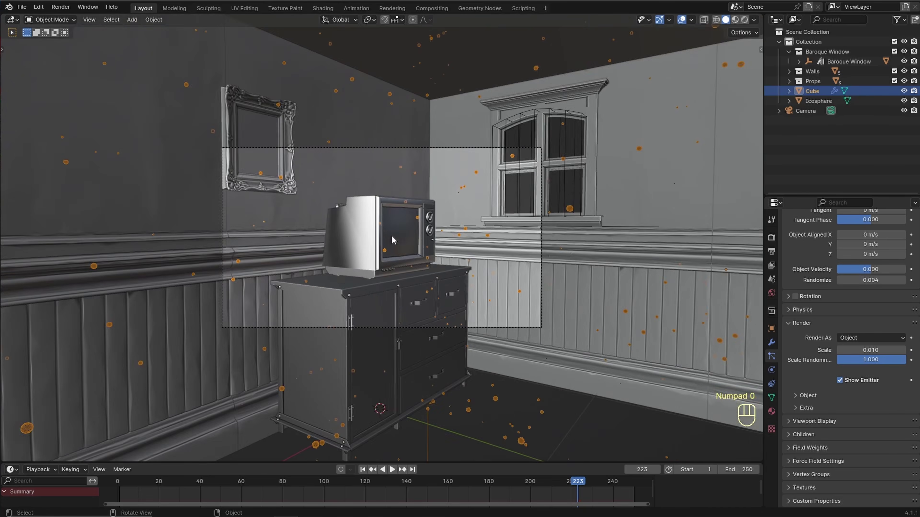
pyautogui.scroll(2, 392, 237)
pyautogui.scroll(2, 392, 236)
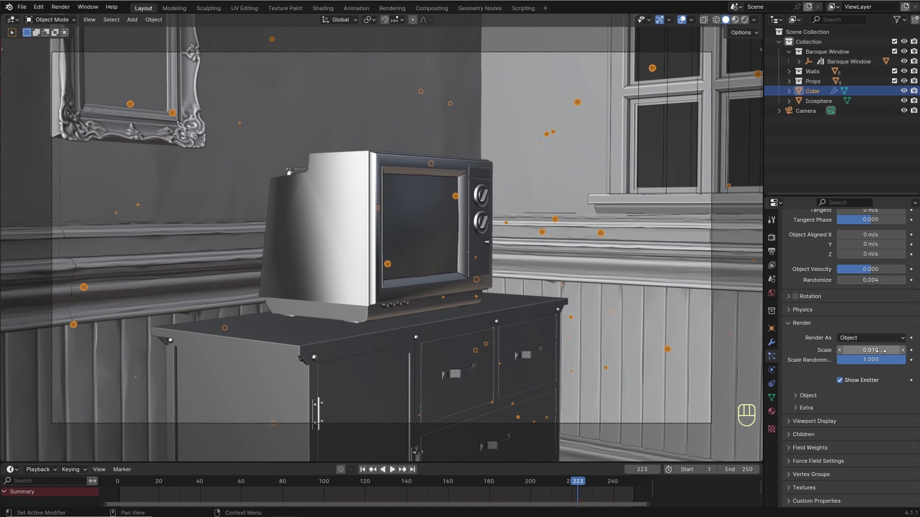
# Reduce the particles' render scale to 0.005.
pyautogui.keyDown('shift'); pyautogui.moveTo(880, 351); pyautogui.dragTo(881, 350); pyautogui.keyUp('shift')
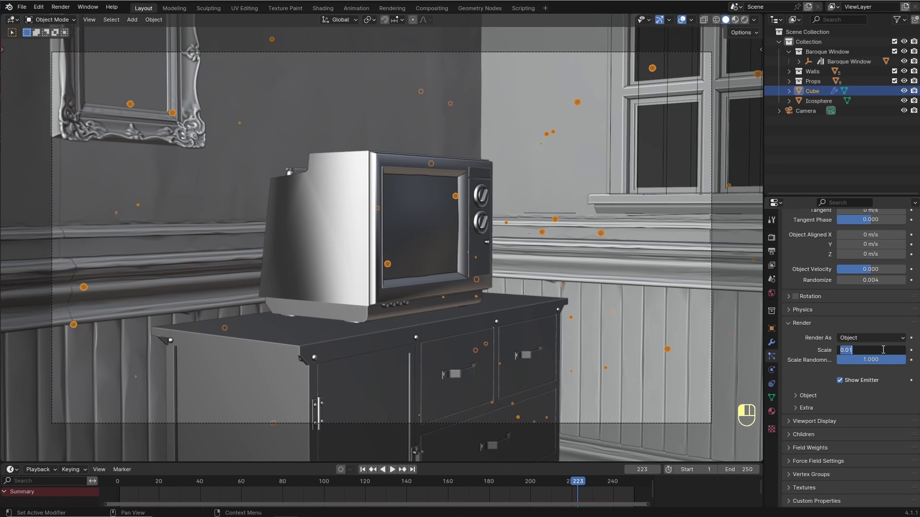
pyautogui.click(849, 350)
pyautogui.click(899, 400)
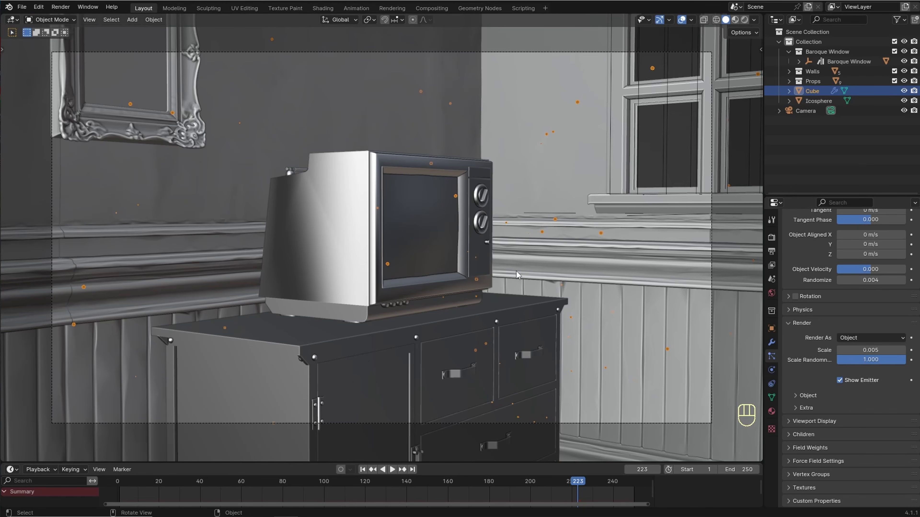
pyautogui.scroll(-2, 682, 296)
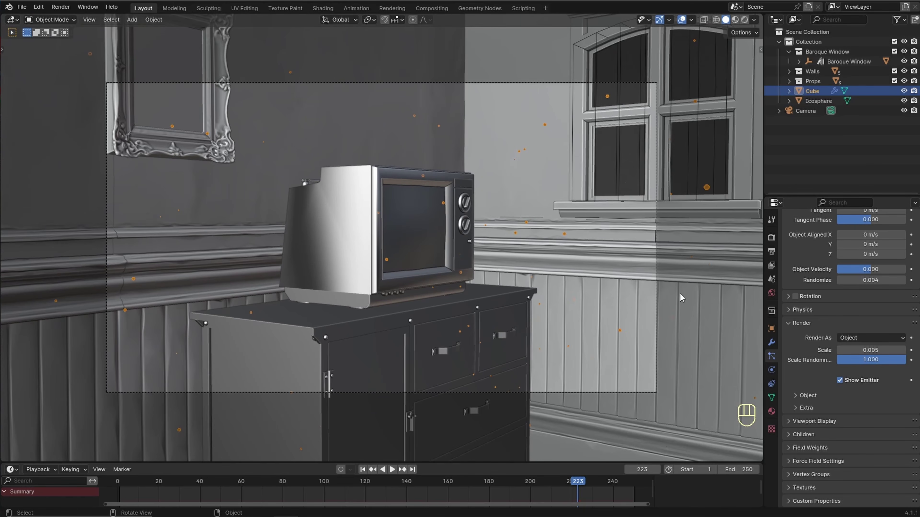
# Enable Simple children for the cube's particle system.
pyautogui.scroll(-8, 657, 267)
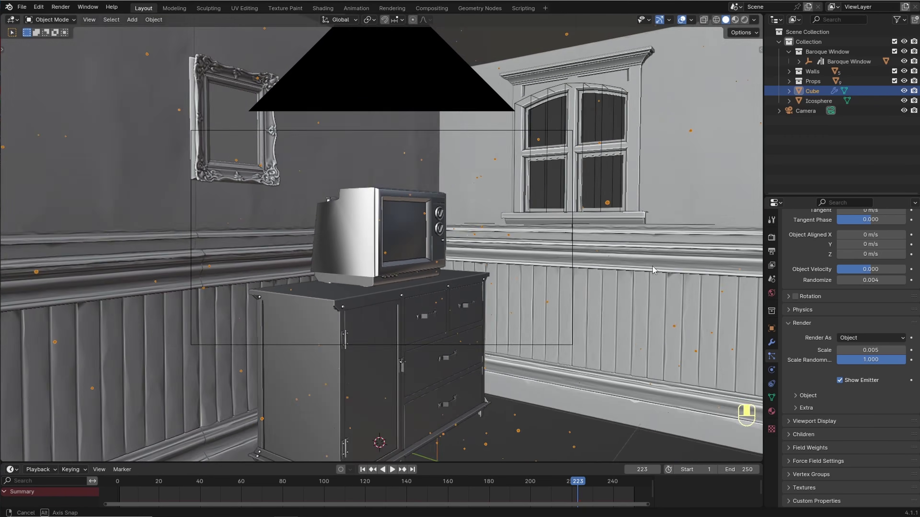
pyautogui.scroll(-2, 629, 283)
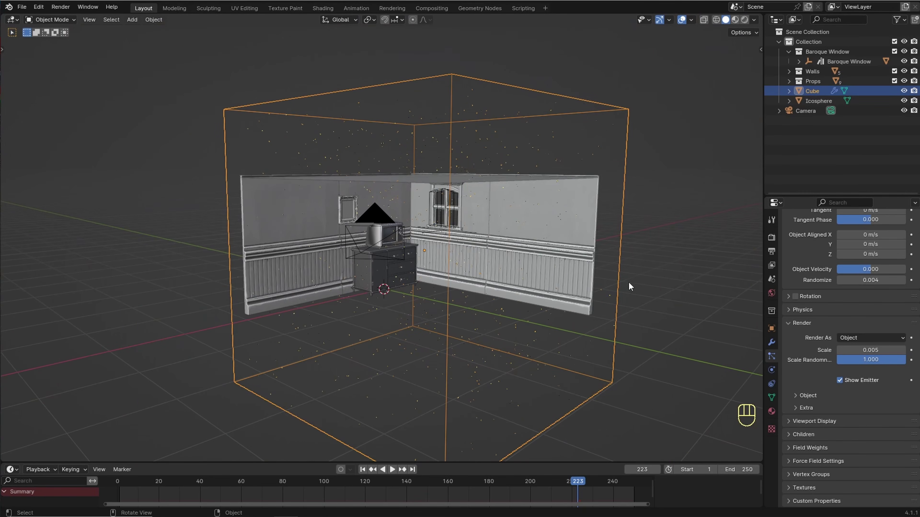
pyautogui.click(788, 435)
pyautogui.scroll(-1, 823, 430)
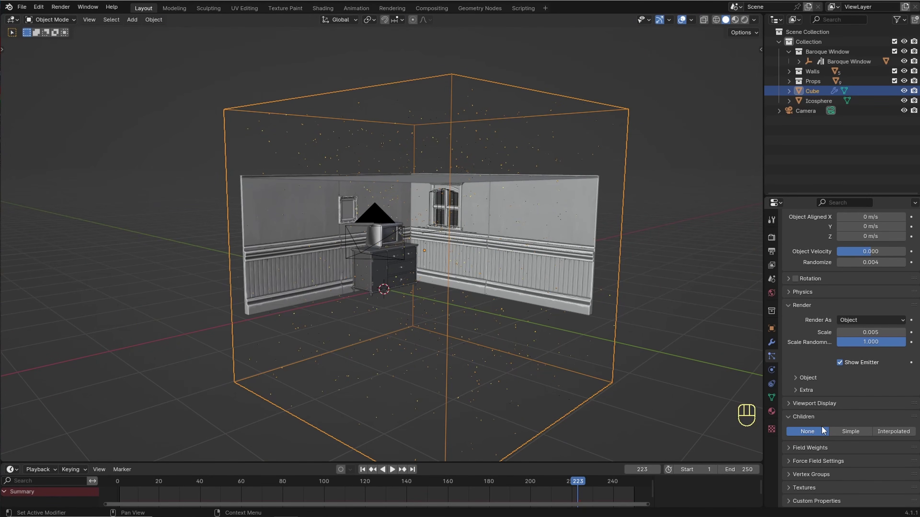
pyautogui.click(851, 431)
pyautogui.scroll(-2, 820, 370)
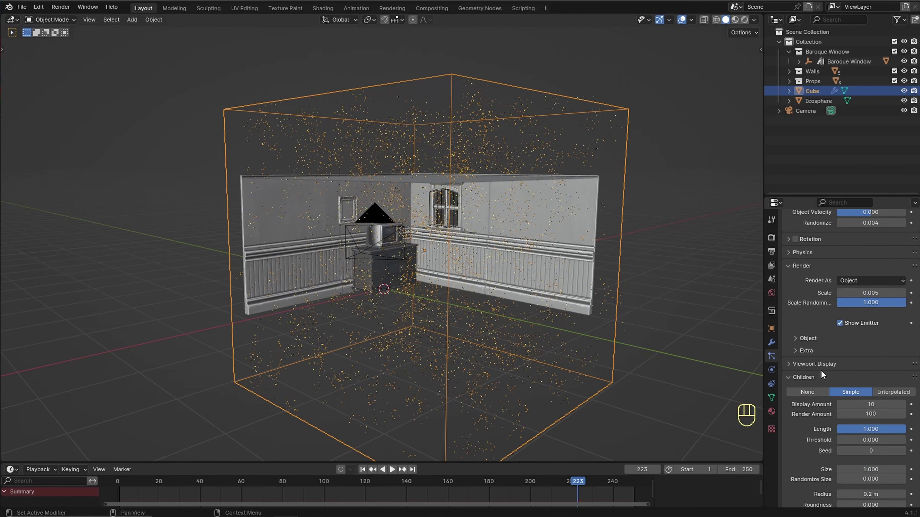
pyautogui.scroll(-1, 820, 370)
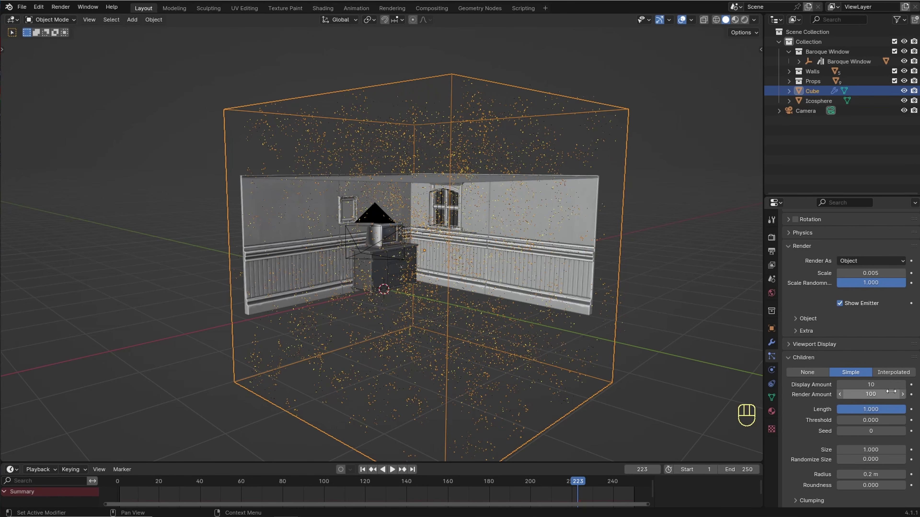
# Set the number of emitted particles to 1.
pyautogui.scroll(14, 863, 344)
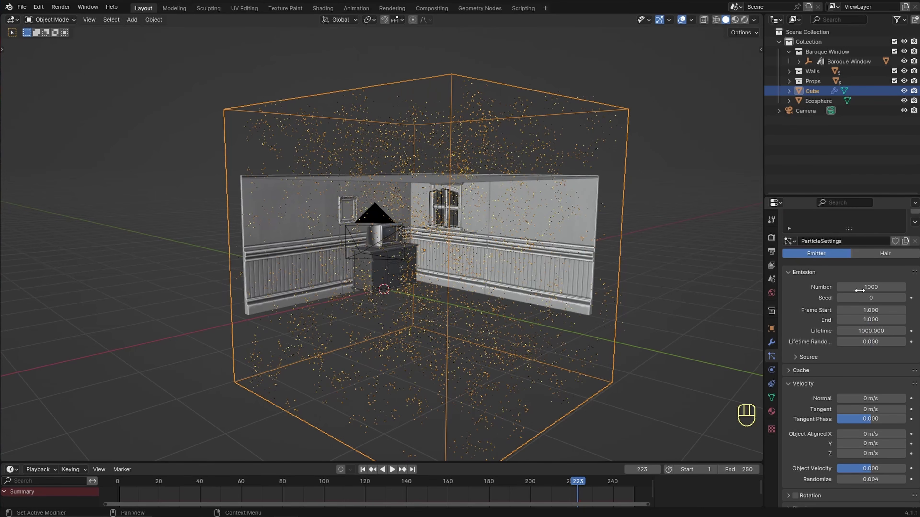
pyautogui.click(860, 288)
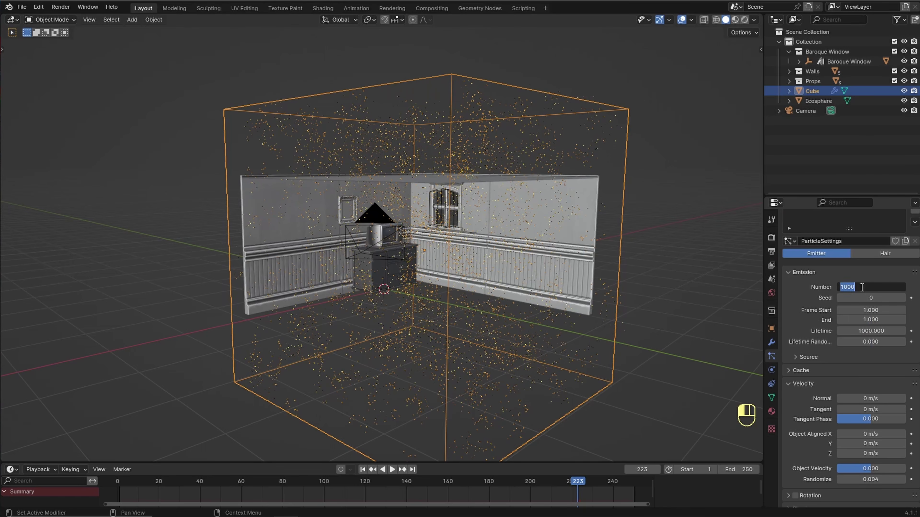
pyautogui.write('1')
pyautogui.press('Return')
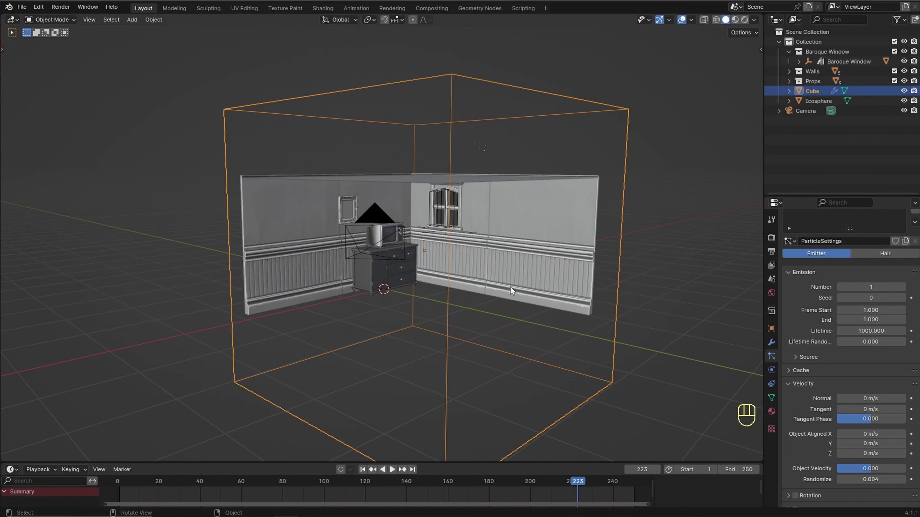
# Enlarge the particles' render scale to 0.165 so the single particle's children can be inspected.
pyautogui.moveTo(511, 287); pyautogui.dragTo(409, 302, button='middle')
pyautogui.scroll(2, 447, 231)
pyautogui.moveTo(462, 200); pyautogui.dragTo(433, 190, button='middle')
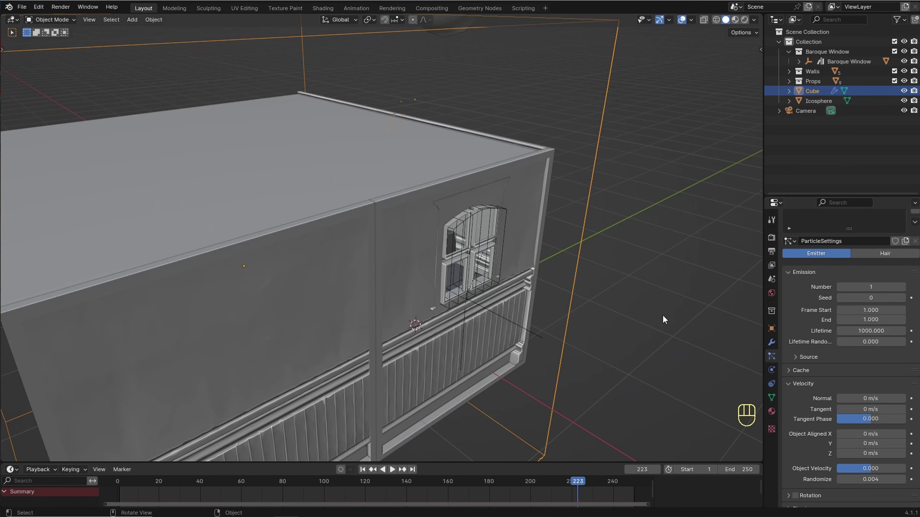
pyautogui.scroll(-2, 875, 407)
pyautogui.scroll(-5, 875, 407)
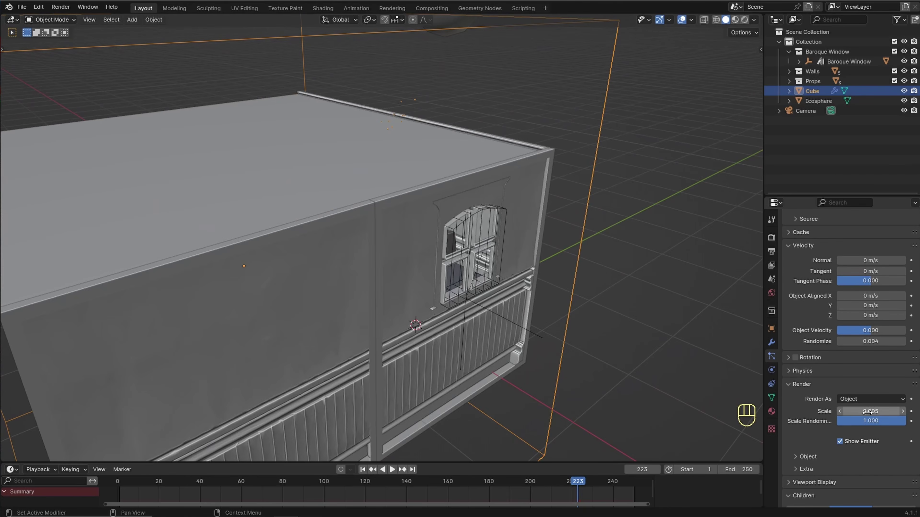
pyautogui.moveTo(866, 412); pyautogui.dragTo(892, 412)
pyautogui.moveTo(632, 312); pyautogui.dragTo(537, 198, button='middle')
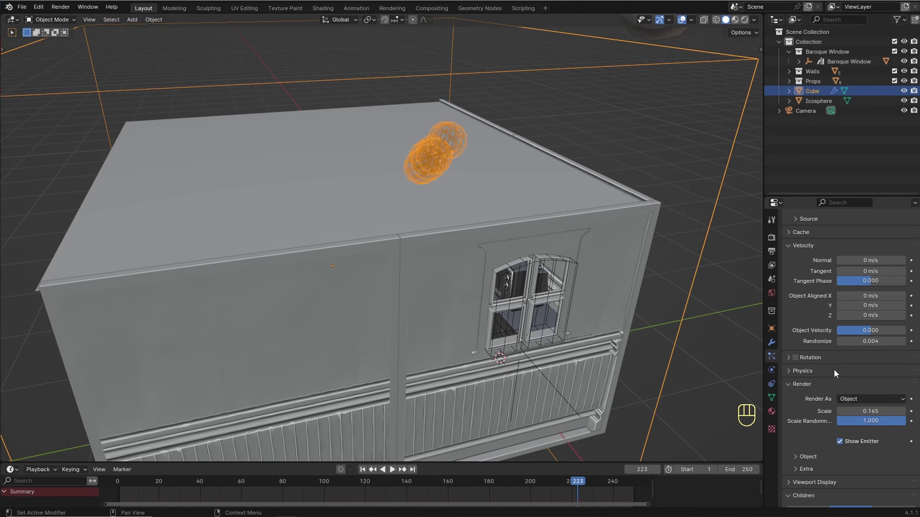
# Spread the child particles by setting their radius to 1.12 m and their roundness to 1.
pyautogui.scroll(-10, 840, 372)
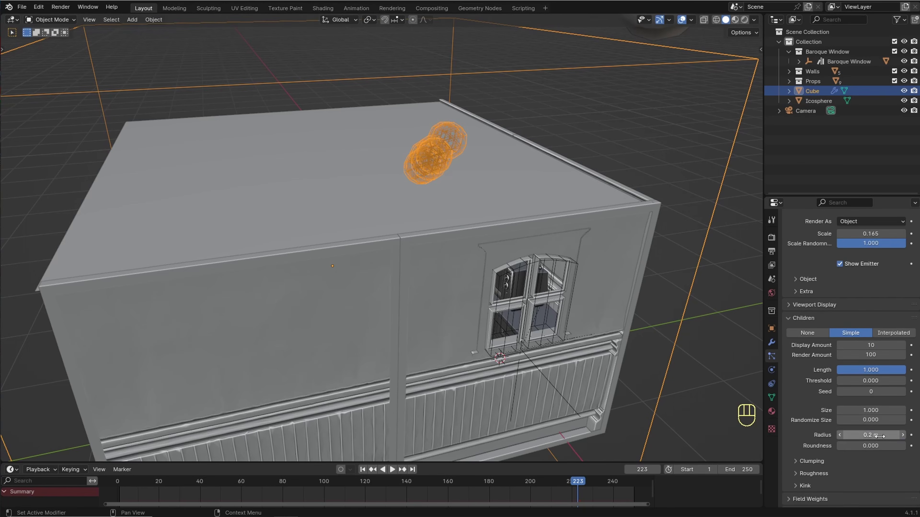
pyautogui.scroll(-2, 878, 437)
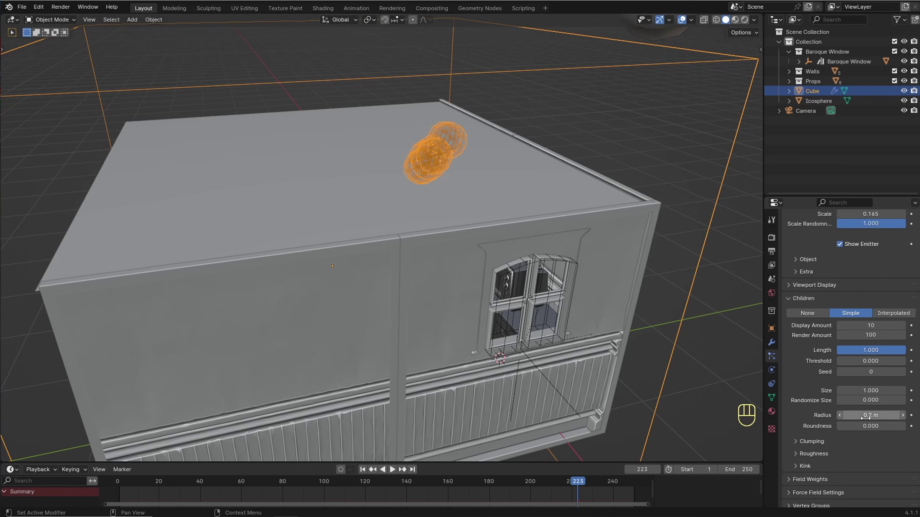
pyautogui.moveTo(865, 416); pyautogui.dragTo(898, 416)
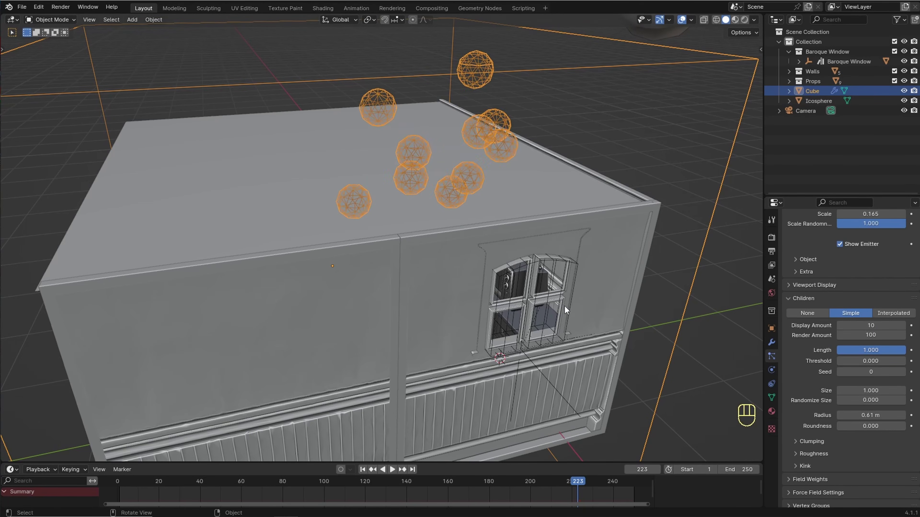
pyautogui.moveTo(564, 307); pyautogui.dragTo(615, 325, button='middle')
pyautogui.moveTo(873, 415); pyautogui.dragTo(904, 415)
pyautogui.scroll(-3, 606, 352)
pyautogui.moveTo(606, 351); pyautogui.dragTo(581, 348, button='middle')
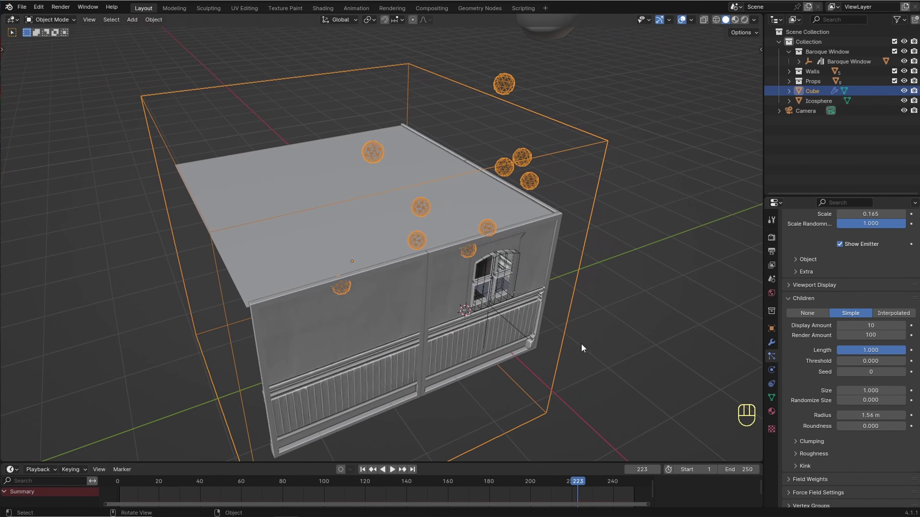
pyautogui.moveTo(877, 415); pyautogui.dragTo(898, 426)
pyautogui.moveTo(467, 315); pyautogui.dragTo(510, 325, button='middle')
pyautogui.moveTo(598, 311); pyautogui.dragTo(572, 307, button='middle')
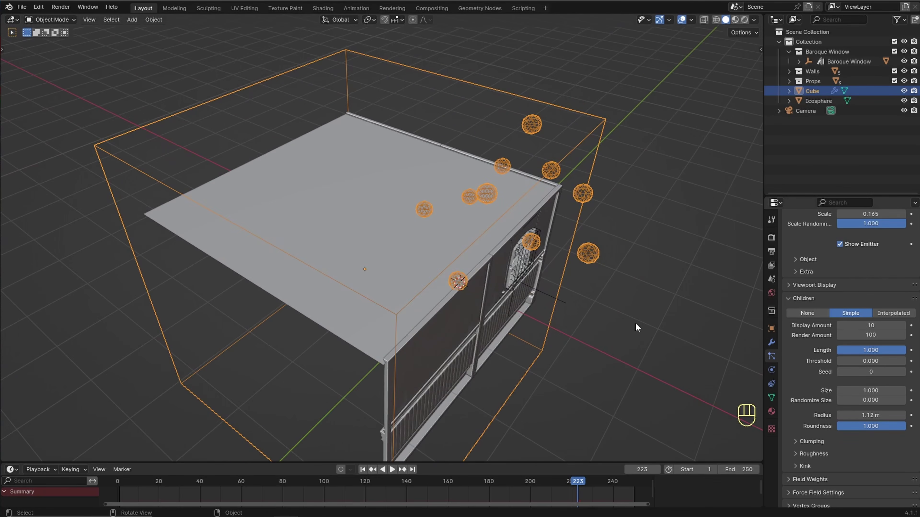
# Set the child particles' size randomization to 1 and briefly play the animation.
pyautogui.click(853, 402)
pyautogui.moveTo(854, 402); pyautogui.dragTo(880, 402)
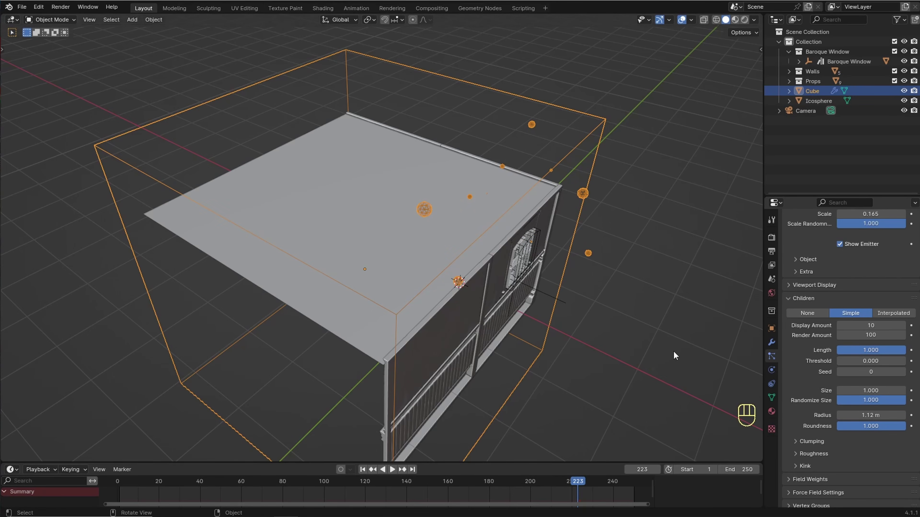
pyautogui.press('space')
pyautogui.press('space')
# Raise the velocity randomization of the particle system to 1.124.
pyautogui.scroll(10, 866, 342)
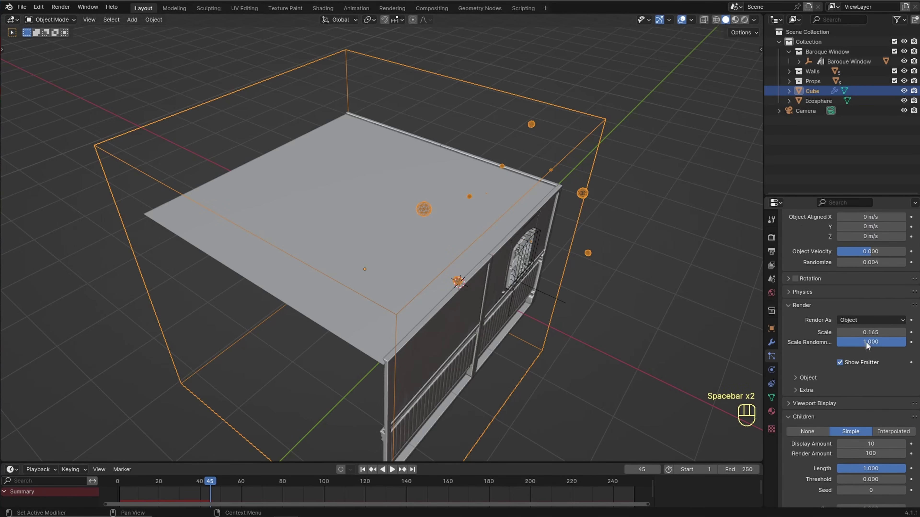
pyautogui.scroll(3, 866, 342)
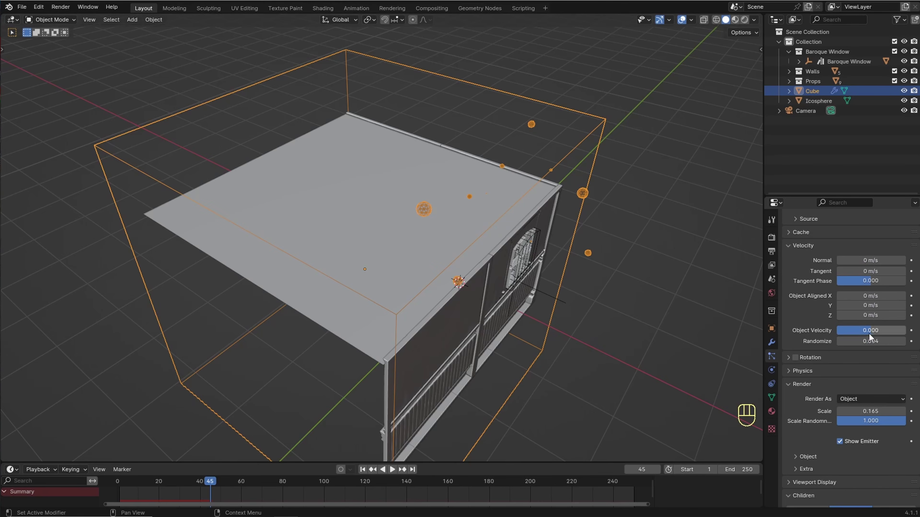
pyautogui.moveTo(865, 342); pyautogui.dragTo(883, 343)
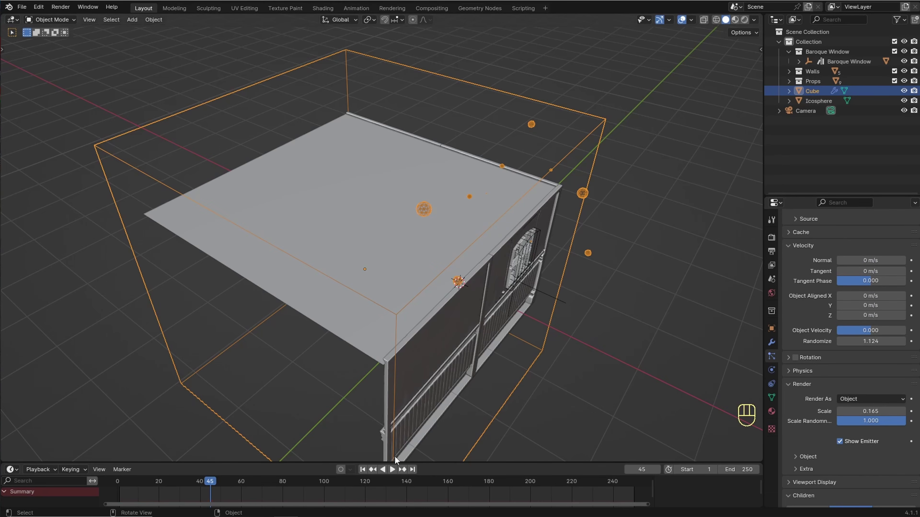
# Replay the animation from the first frame and watch how the child particles move relative to the cube.
pyautogui.click(362, 469)
pyautogui.press('space')
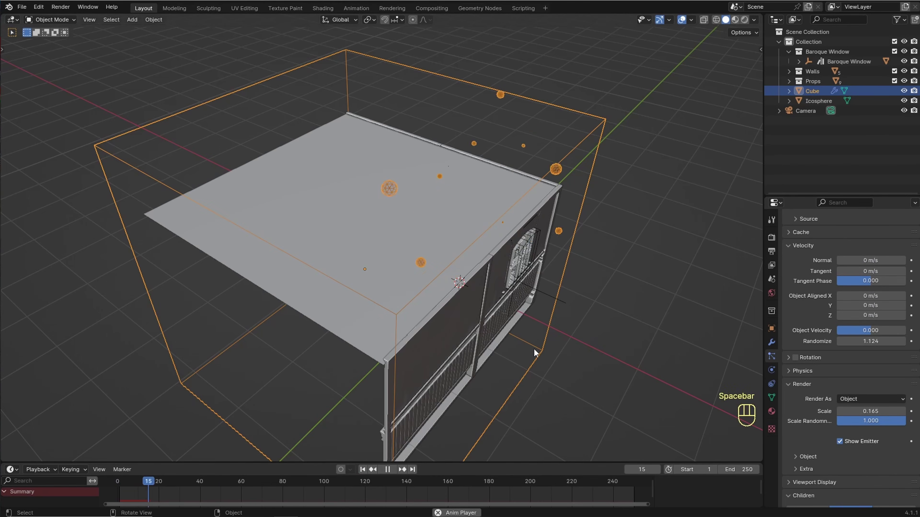
pyautogui.press('space')
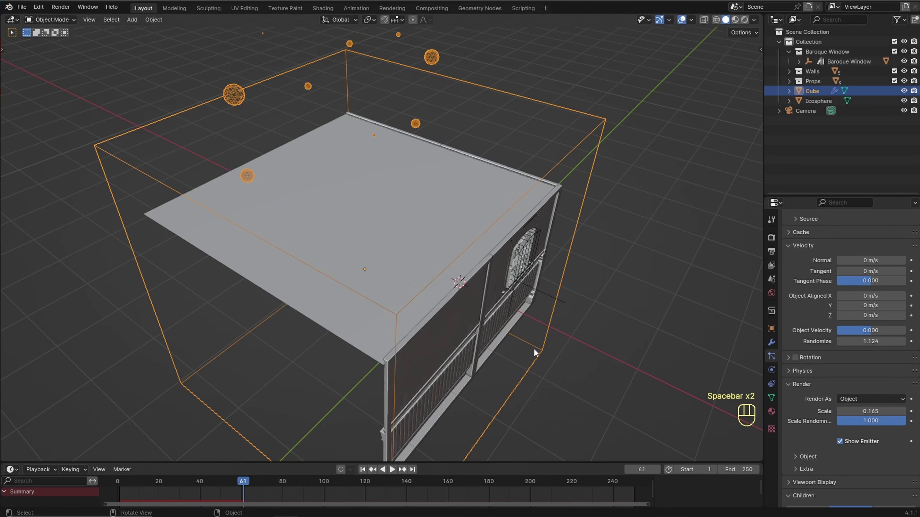
pyautogui.moveTo(534, 349); pyautogui.dragTo(606, 268, button='middle')
pyautogui.scroll(-3, 606, 267)
pyautogui.press('space')
pyautogui.press('space')
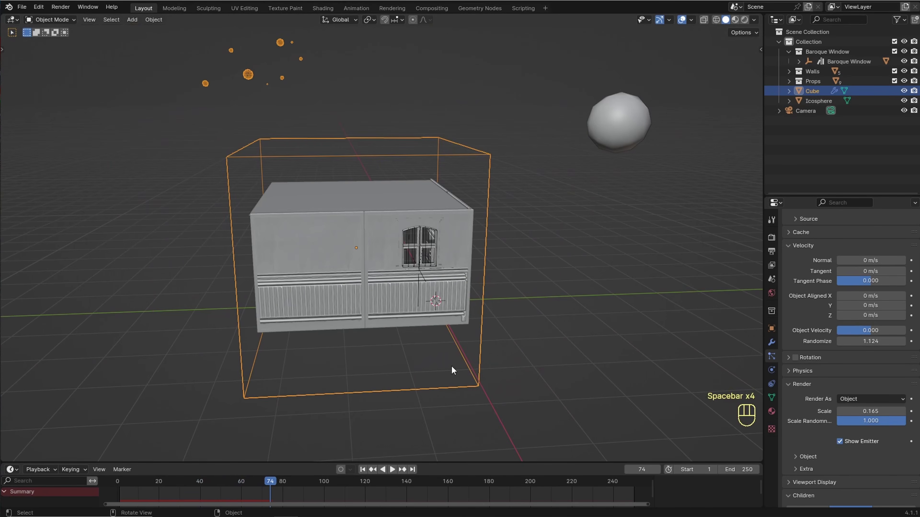
pyautogui.click(363, 470)
pyautogui.press('space')
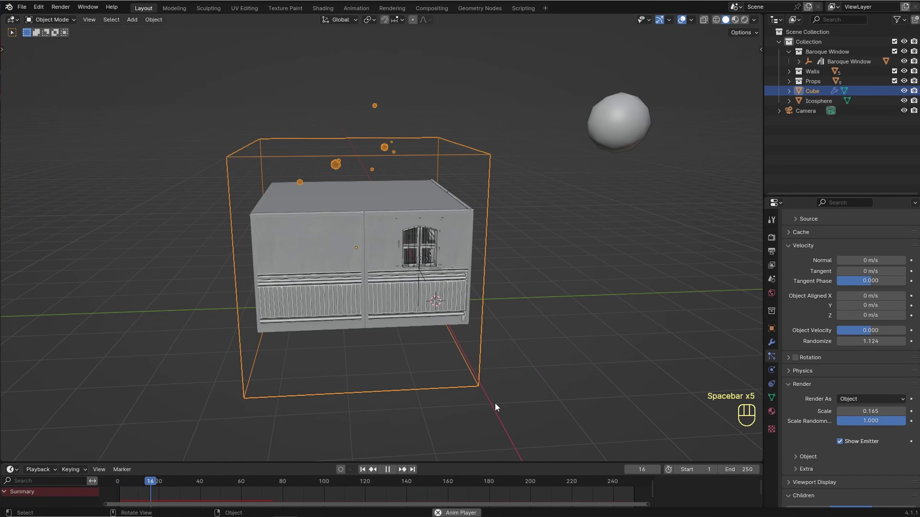
pyautogui.press('space')
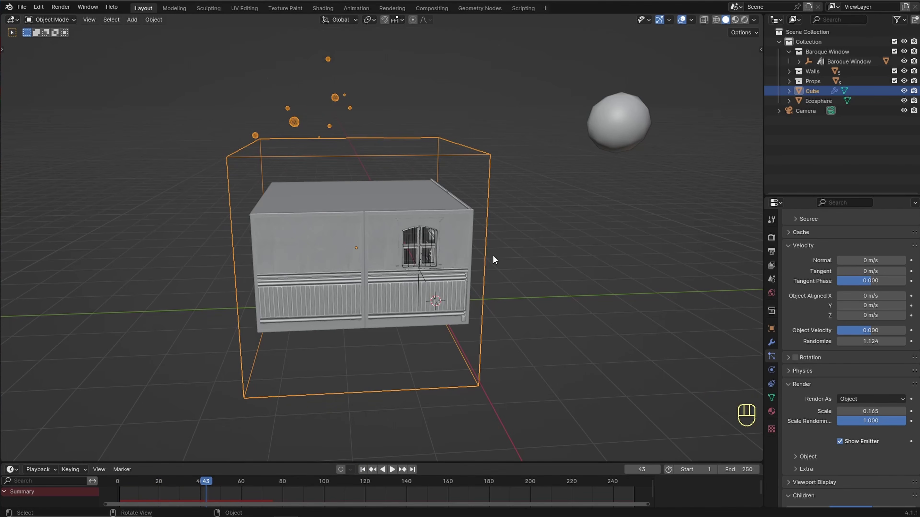
# Set the particles' velocity randomization to 0.002 and play the animation.
pyautogui.click(883, 341)
pyautogui.write('0')
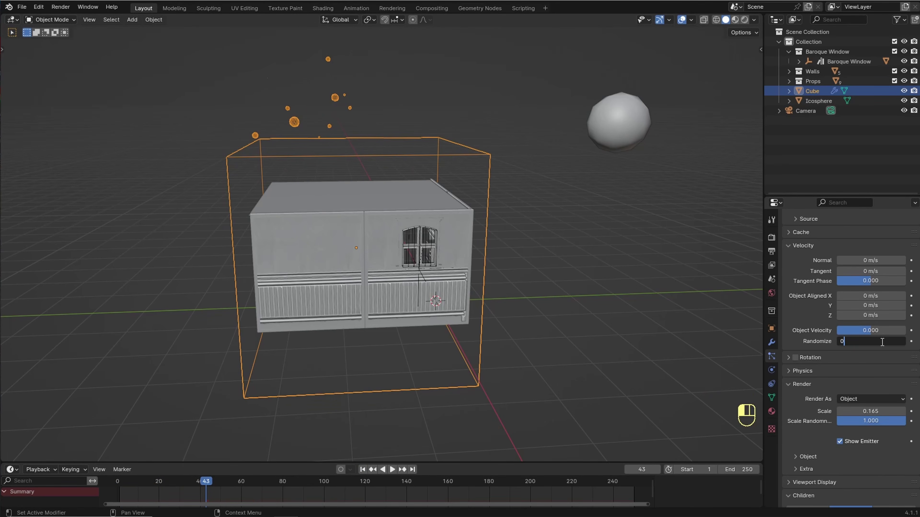
pyautogui.write('.00')
pyautogui.press('Return')
pyautogui.press('space')
pyautogui.scroll(1, 728, 344)
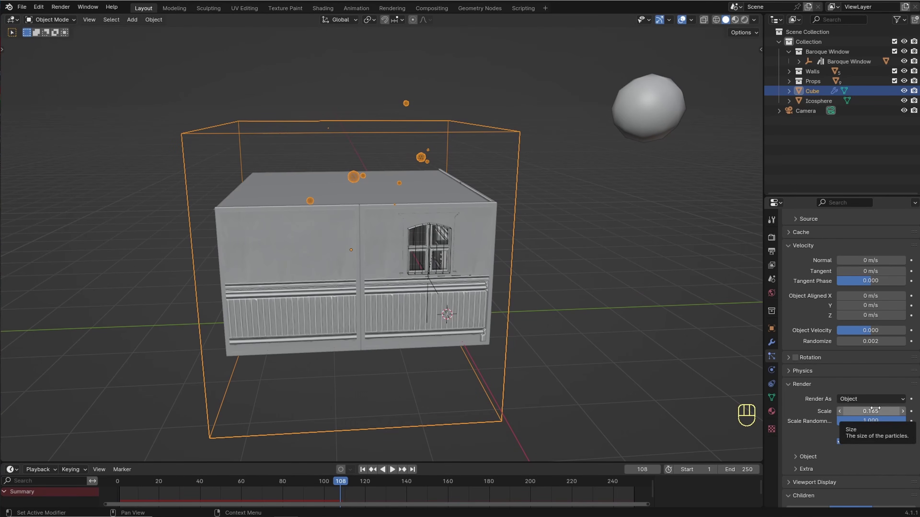
# Return the particles' render scale to 0.005.
pyautogui.click(850, 412)
pyautogui.write('0.01')
pyautogui.press('BackSpace')
pyautogui.write('05')
pyautogui.press('Return')
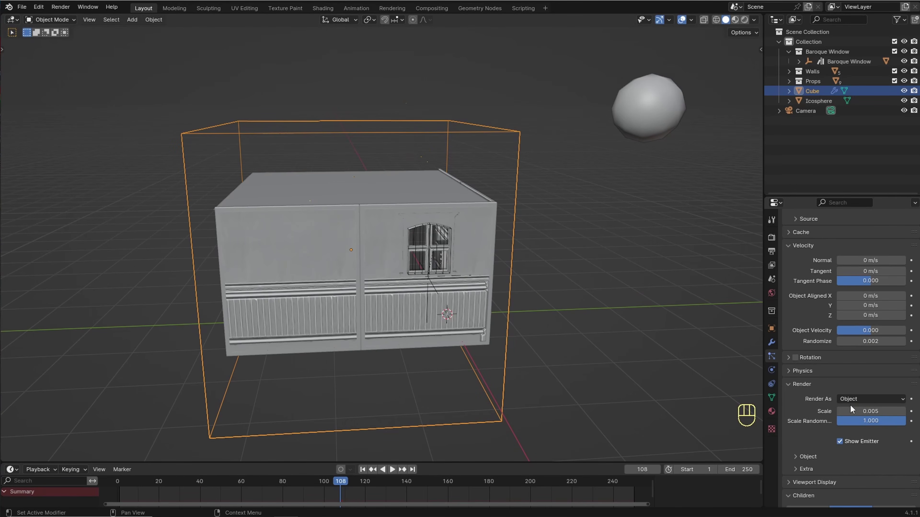
# Set the emission number of the cube's particle system to 800.
pyautogui.scroll(5, 871, 284)
pyautogui.scroll(4, 871, 281)
pyautogui.click(875, 307)
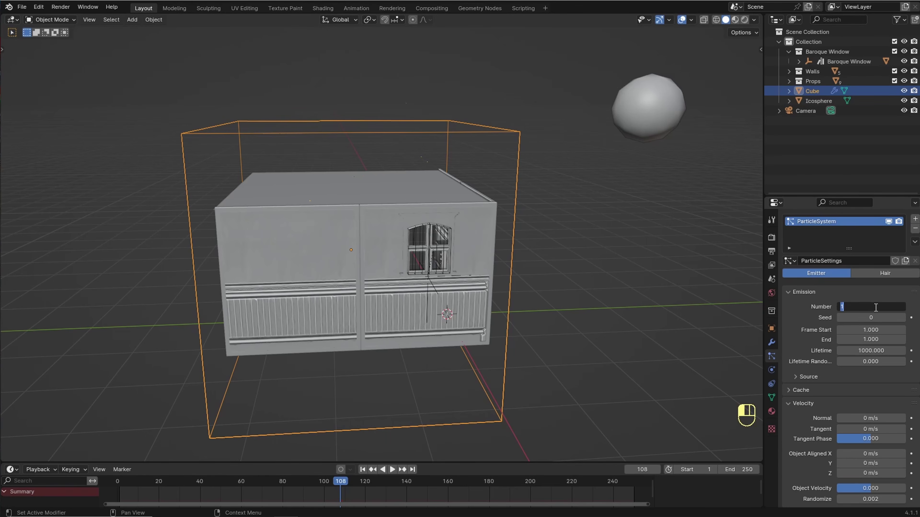
pyautogui.write('800')
pyautogui.press('Return')
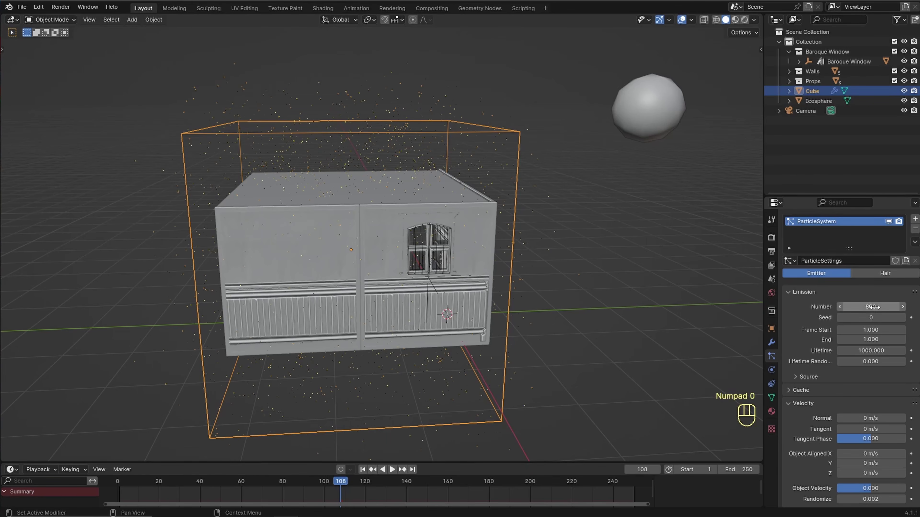
# Inspect the particle distribution around the room, and play the animation through the camera to check the particles' motion.
pyautogui.moveTo(543, 268); pyautogui.dragTo(607, 270, button='middle')
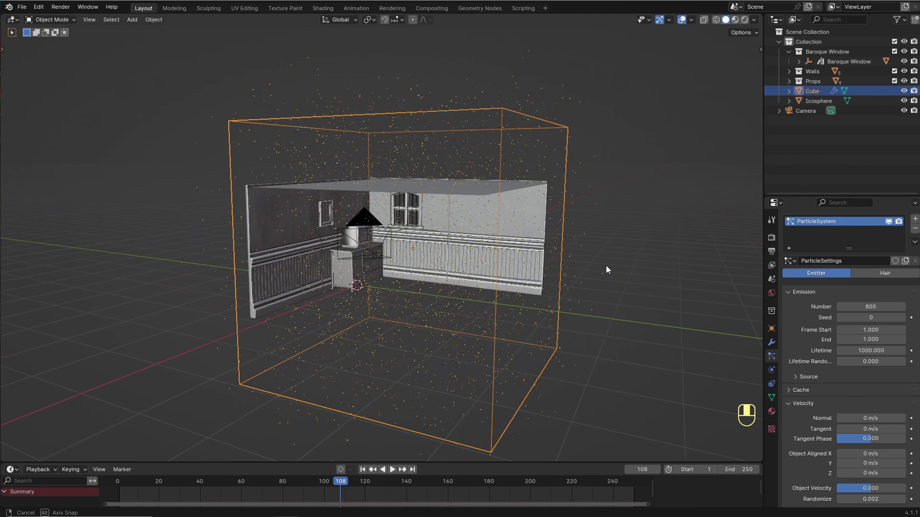
pyautogui.moveTo(607, 266); pyautogui.dragTo(606, 267, button='middle')
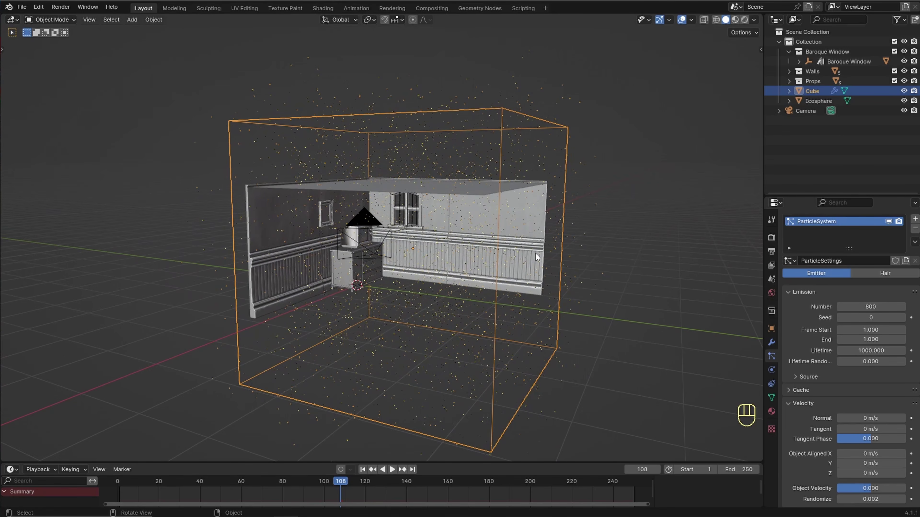
pyautogui.press('KP_0')
pyautogui.press('space')
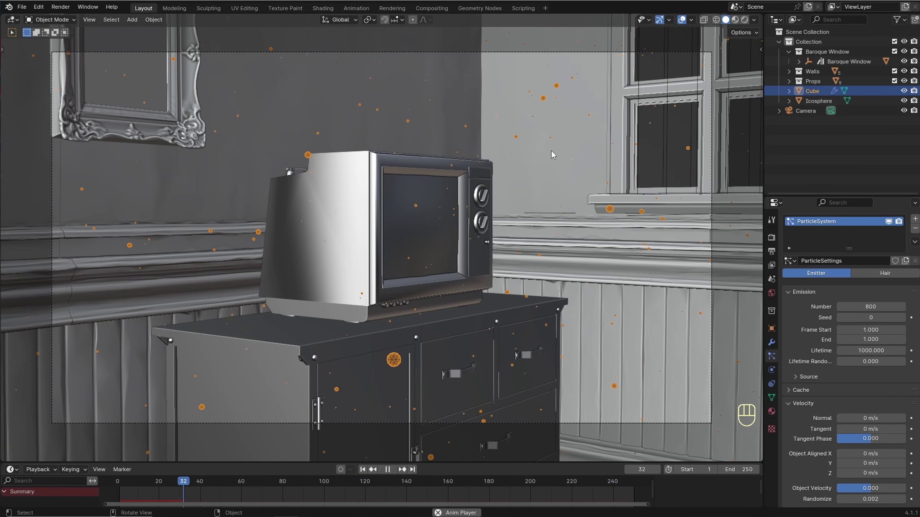
pyautogui.press('space')
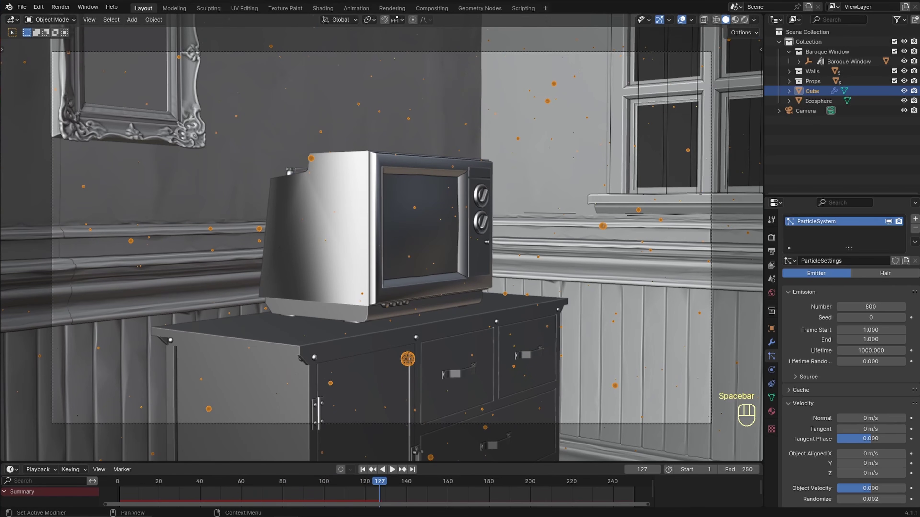
# Reduce the particles' render scale to 0.002.
pyautogui.scroll(-6, 850, 355)
pyautogui.scroll(-4, 850, 355)
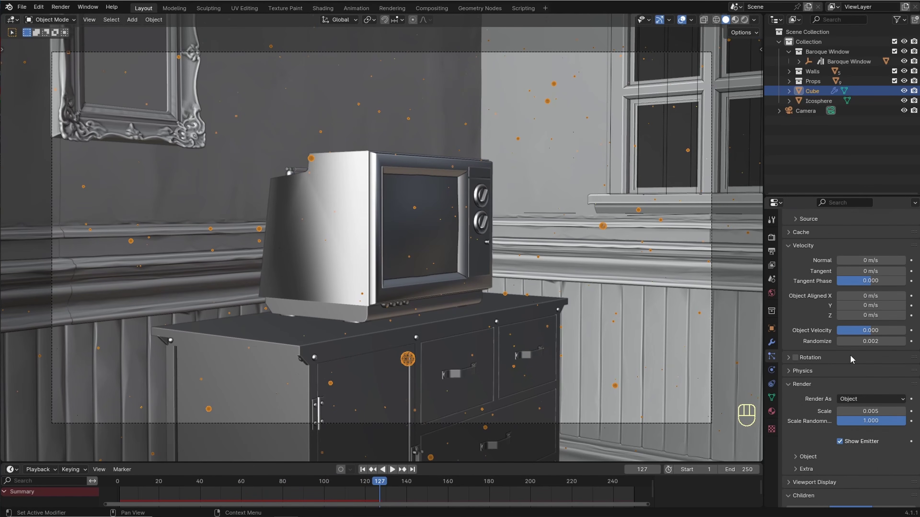
pyautogui.scroll(-1, 851, 359)
pyautogui.click(862, 389)
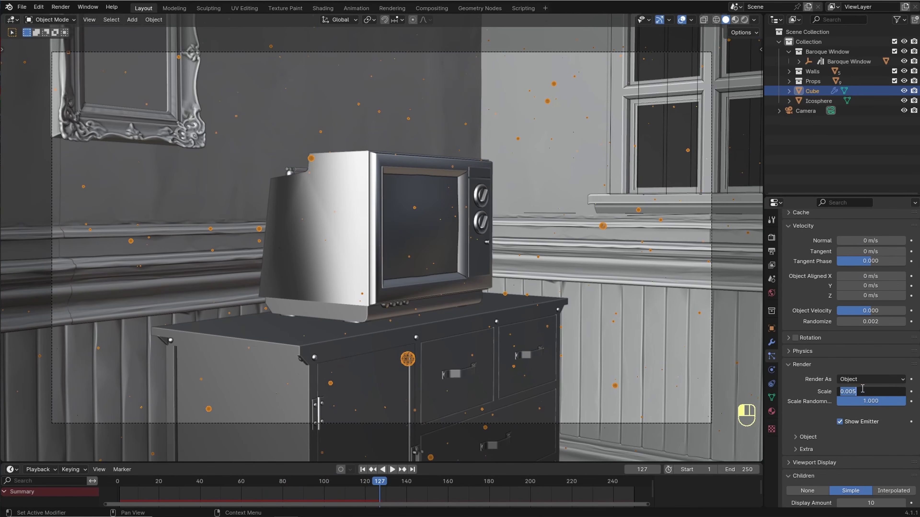
pyautogui.click(855, 392)
pyautogui.press('Return')
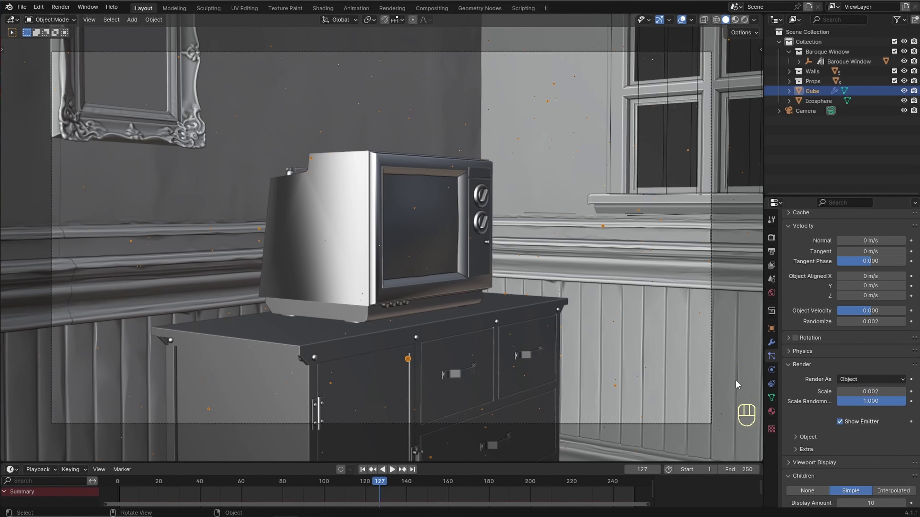
# Create a new material for the cube in the Shading workspace and delete its Principled BSDF node.
pyautogui.scroll(-10, 789, 372)
pyautogui.scroll(-2, 695, 349)
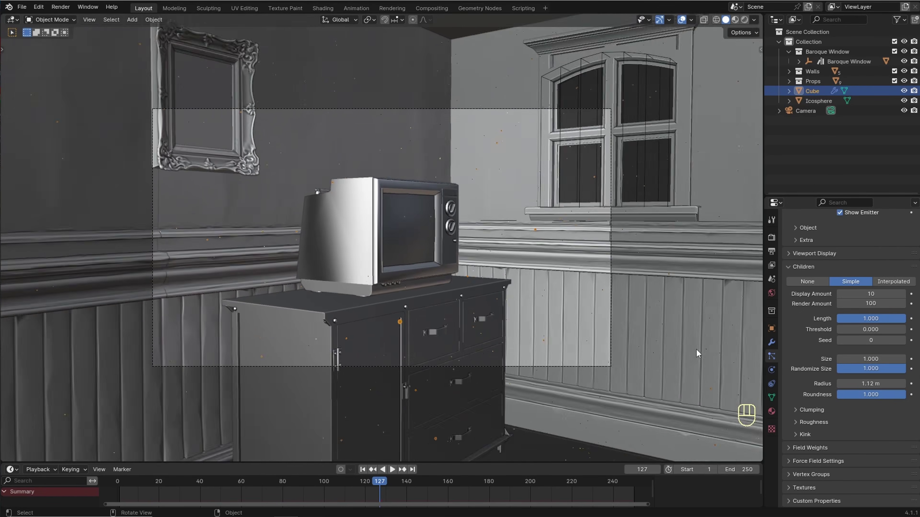
pyautogui.scroll(-2, 695, 349)
pyautogui.moveTo(669, 343); pyautogui.dragTo(656, 387, button='middle')
pyautogui.scroll(-9, 629, 353)
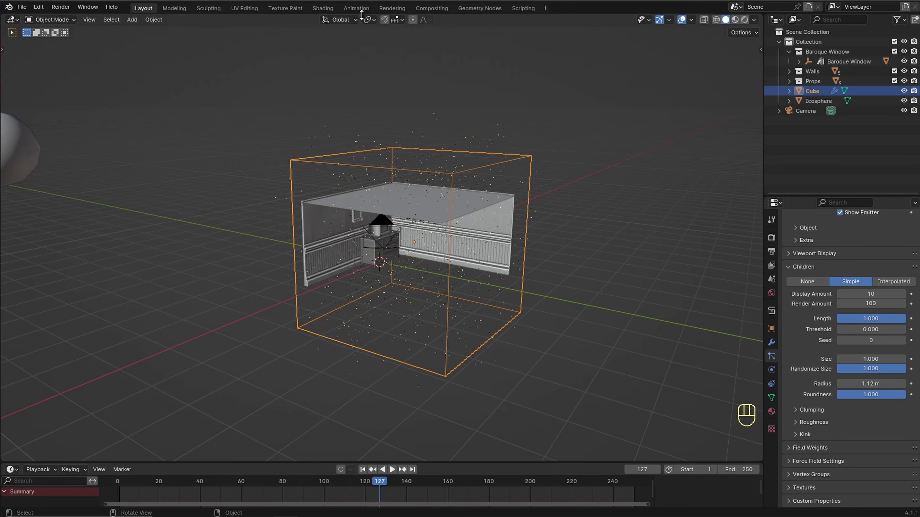
pyautogui.click(322, 8)
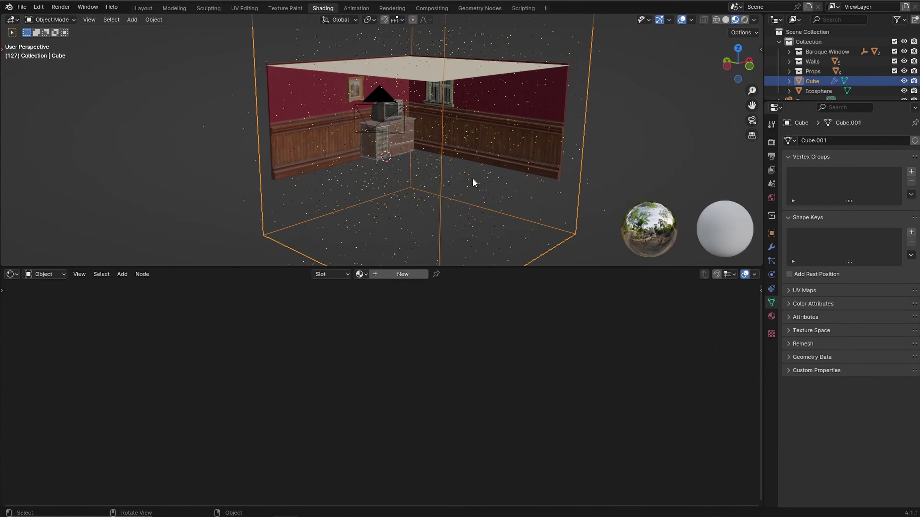
pyautogui.click(393, 275)
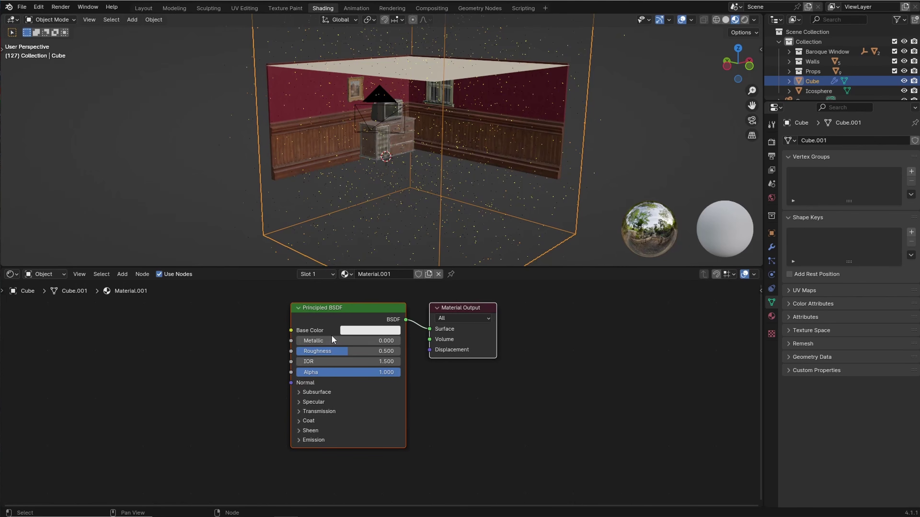
pyautogui.press('x')
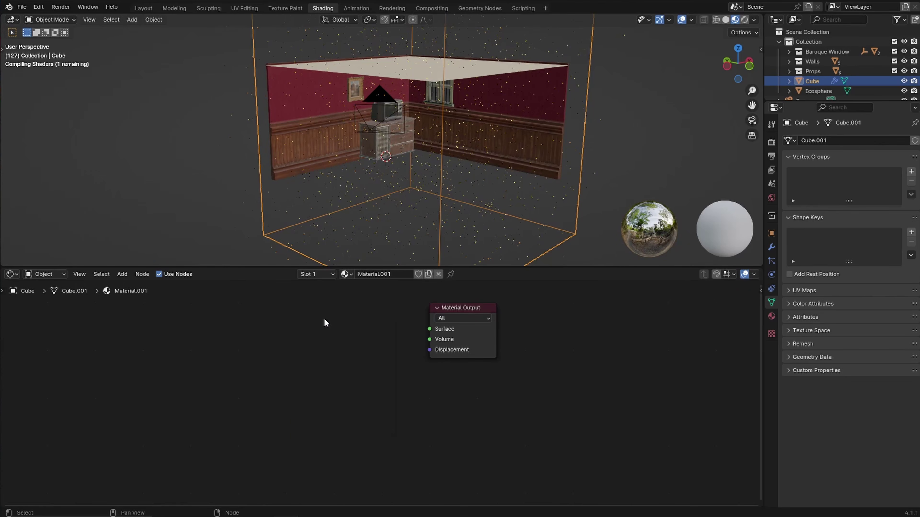
# Add a Volume Scatter node and connect its Volume output to the Material Output's Volume input.
pyautogui.hotkey('shift', 'a')
pyautogui.click(236, 318)
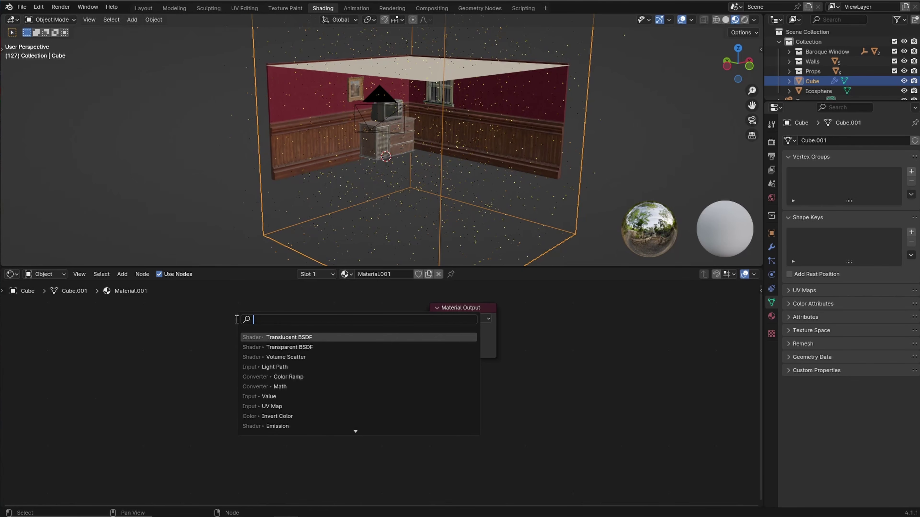
pyautogui.write('vol')
pyautogui.click(303, 347)
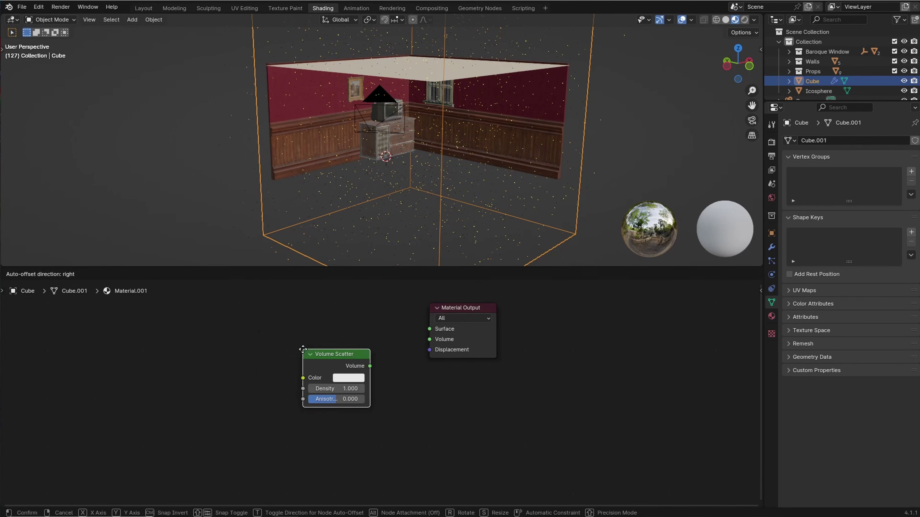
pyautogui.click(299, 314)
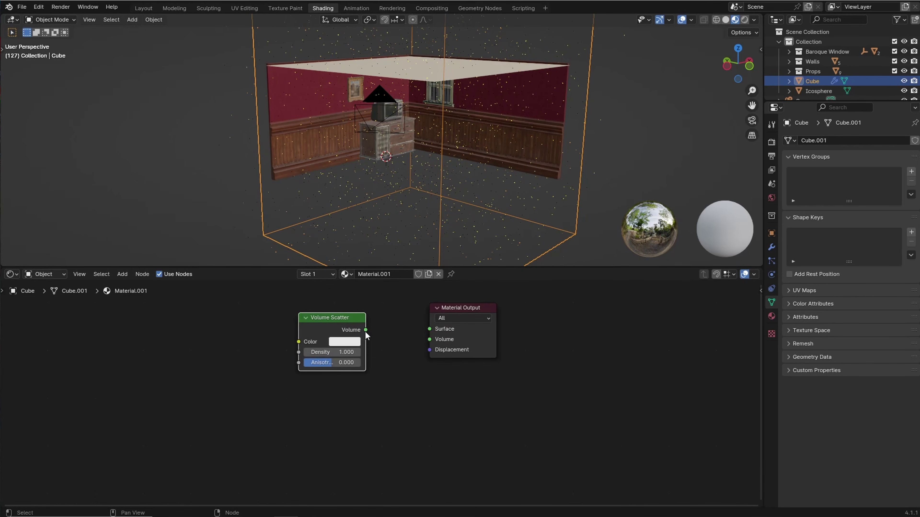
pyautogui.moveTo(366, 330); pyautogui.dragTo(429, 340)
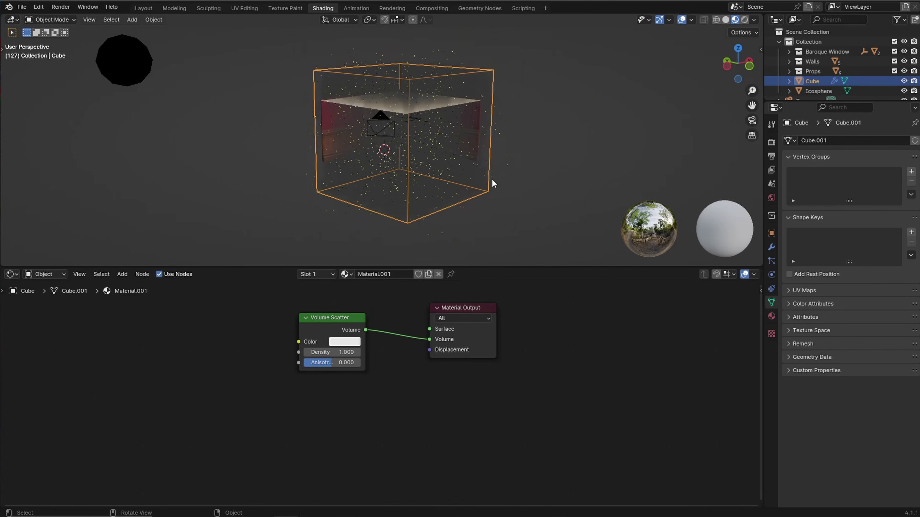
# Set the Volume Scatter node's density to 0.05.
pyautogui.scroll(5, 477, 182)
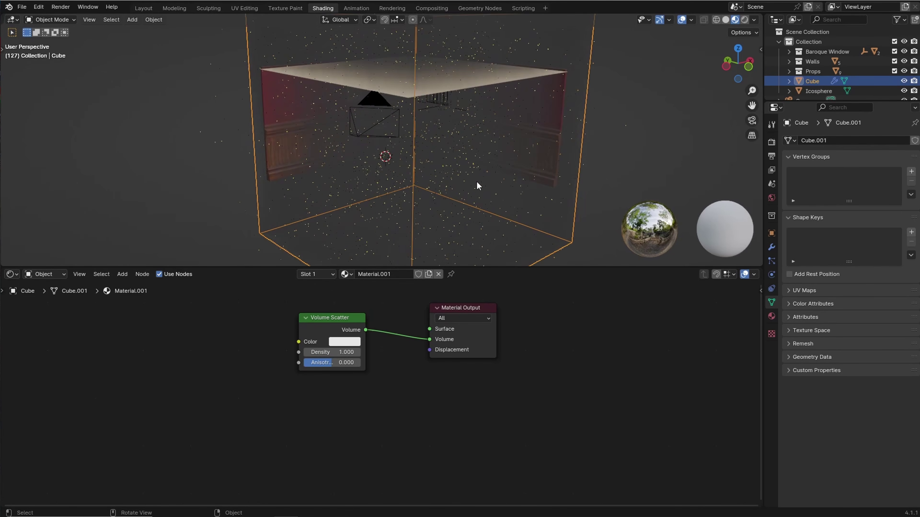
pyautogui.scroll(4, 478, 179)
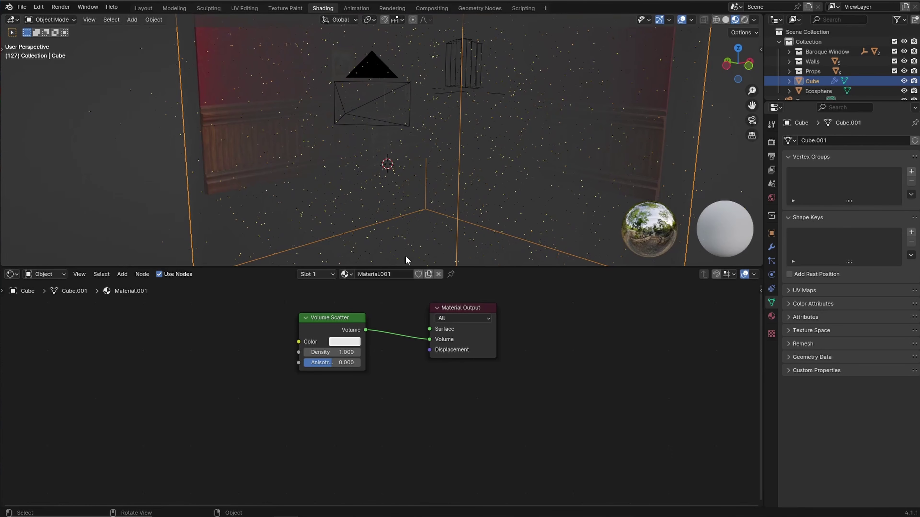
pyautogui.click(348, 352)
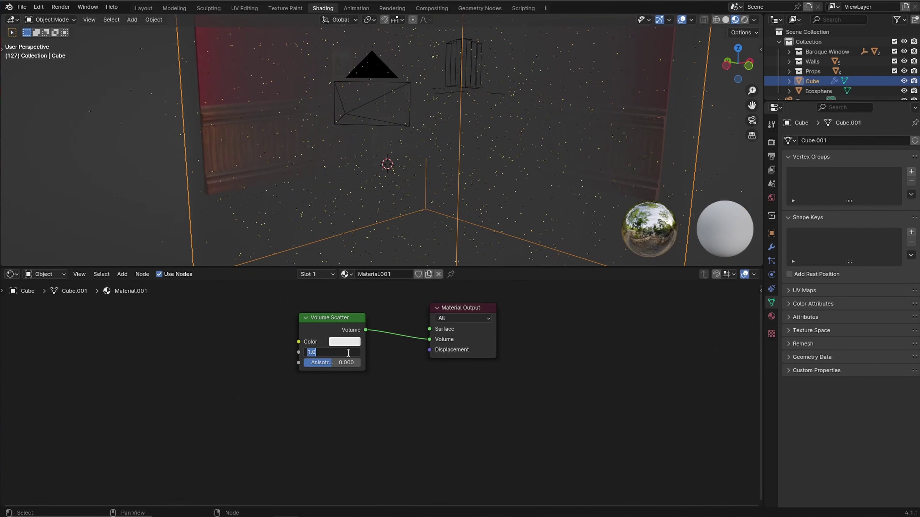
pyautogui.write('0.05')
pyautogui.press('Return')
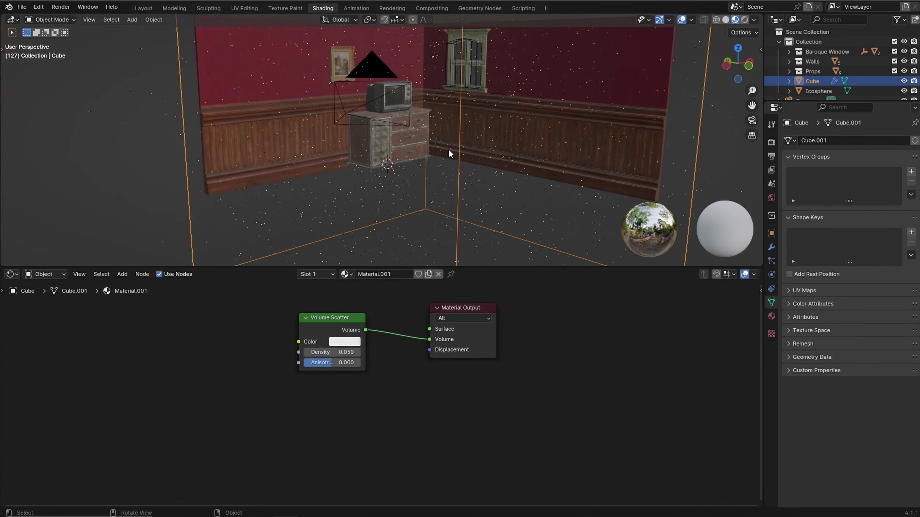
# Switch the viewport to rendered shading and inspect the volume around the room.
pyautogui.scroll(-3, 449, 149)
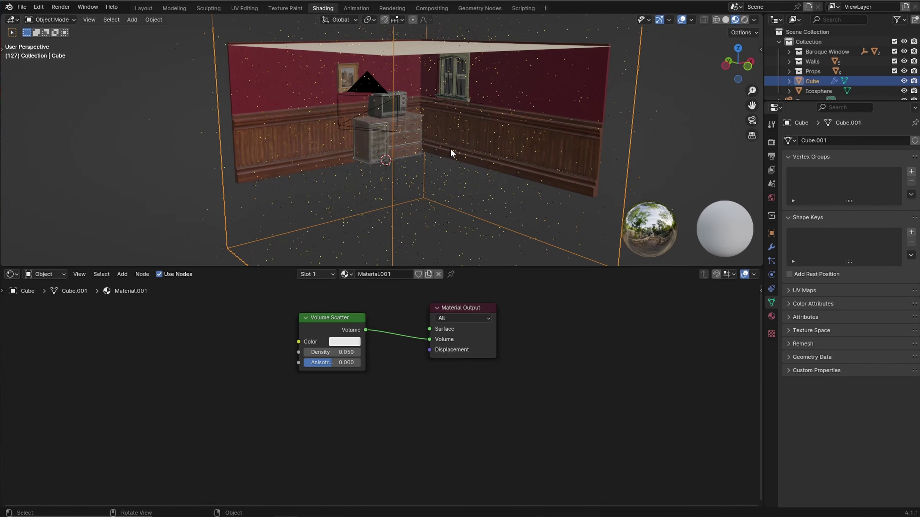
pyautogui.click(745, 21)
pyautogui.scroll(4, 485, 130)
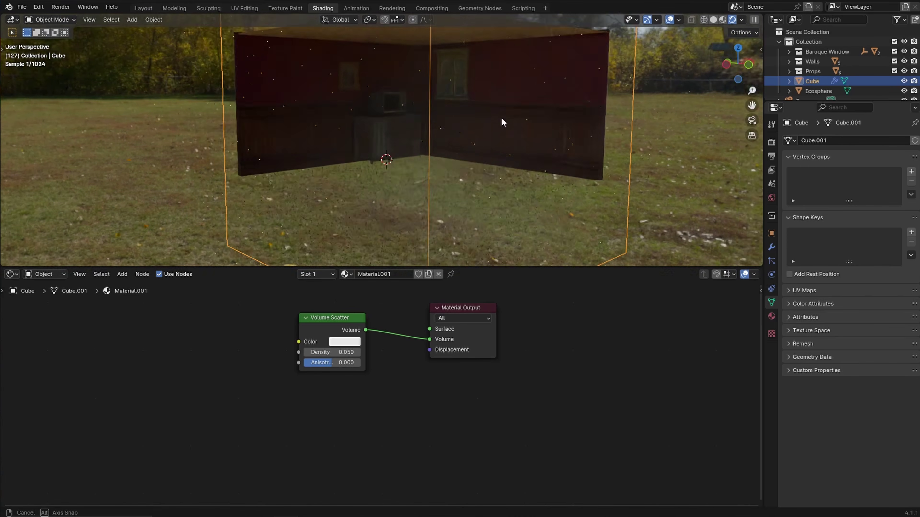
pyautogui.scroll(-5, 420, 134)
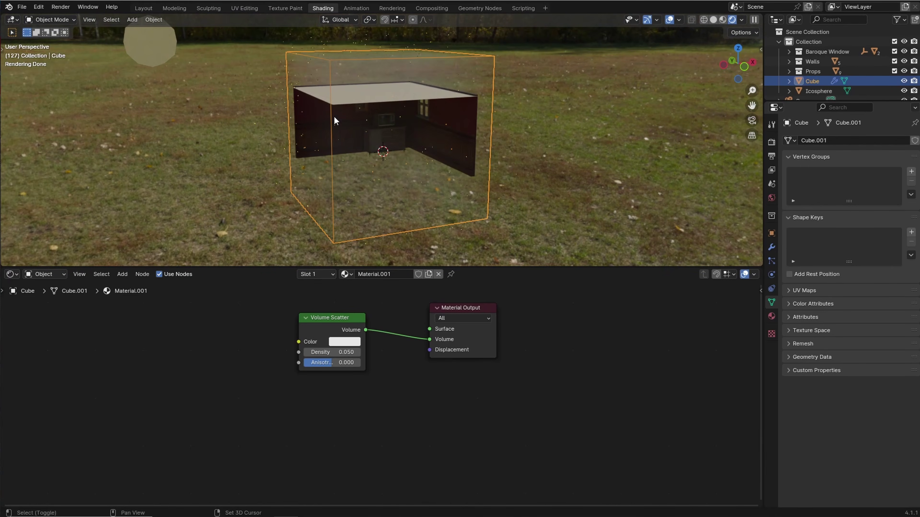
# Add a spot light to the scene.
pyautogui.hotkey('shift', 'a')
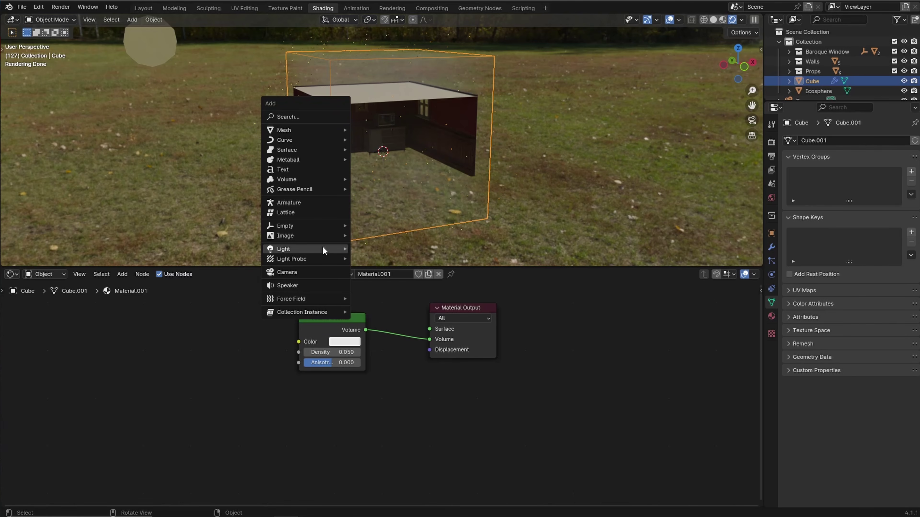
pyautogui.moveTo(323, 248)
pyautogui.click(396, 270)
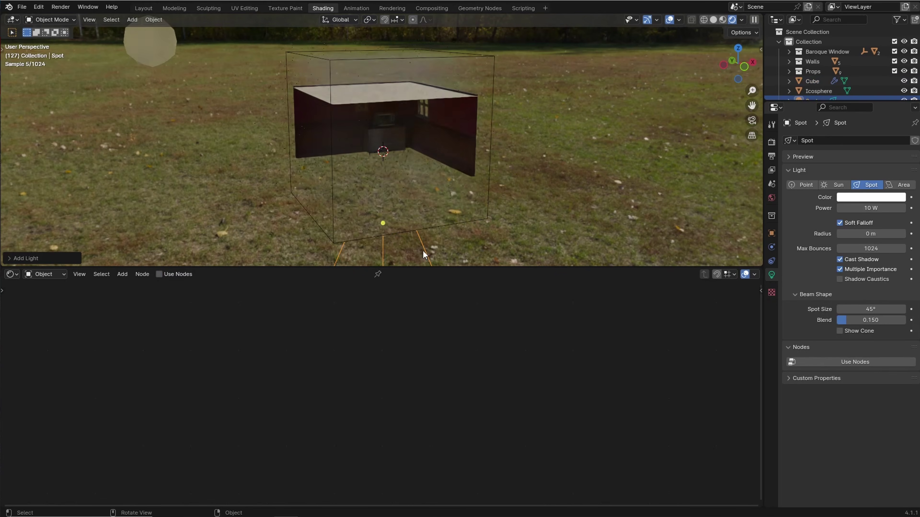
pyautogui.scroll(-3, 465, 228)
pyautogui.scroll(-2, 466, 227)
pyautogui.moveTo(452, 223); pyautogui.dragTo(441, 242, button='middle')
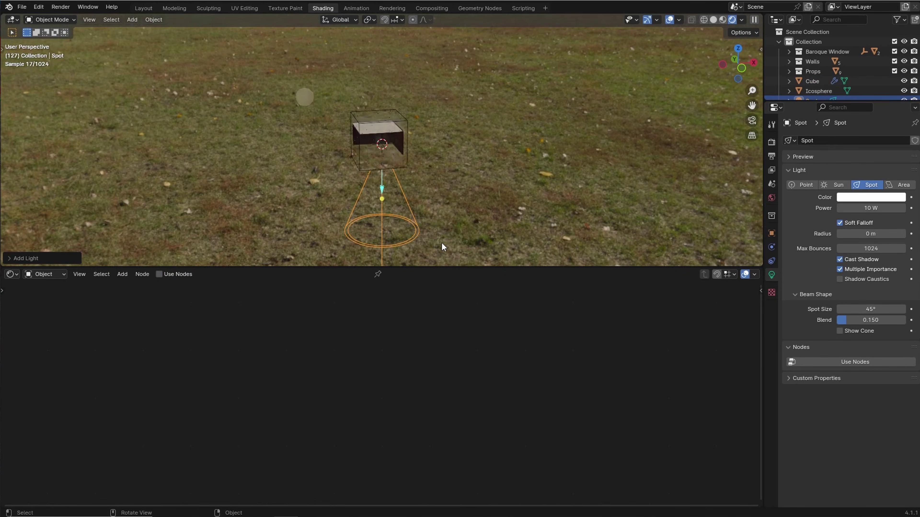
# Enlarge the 3D viewport and move the spot light outside the room, away from the wall with the window.
pyautogui.moveTo(426, 267); pyautogui.dragTo(425, 393)
pyautogui.scroll(2, 410, 297)
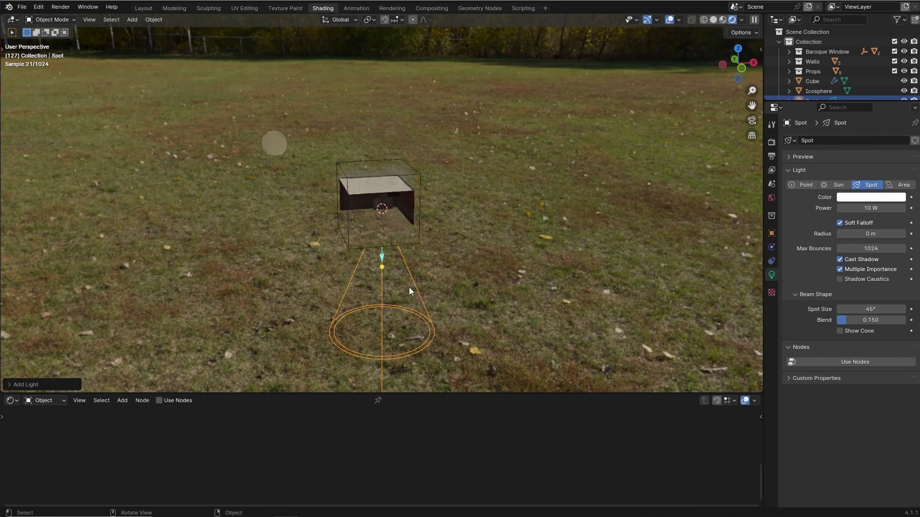
pyautogui.press('g')
pyautogui.click(528, 225)
pyautogui.moveTo(528, 228); pyautogui.dragTo(430, 179, button='middle')
pyautogui.scroll(3, 452, 225)
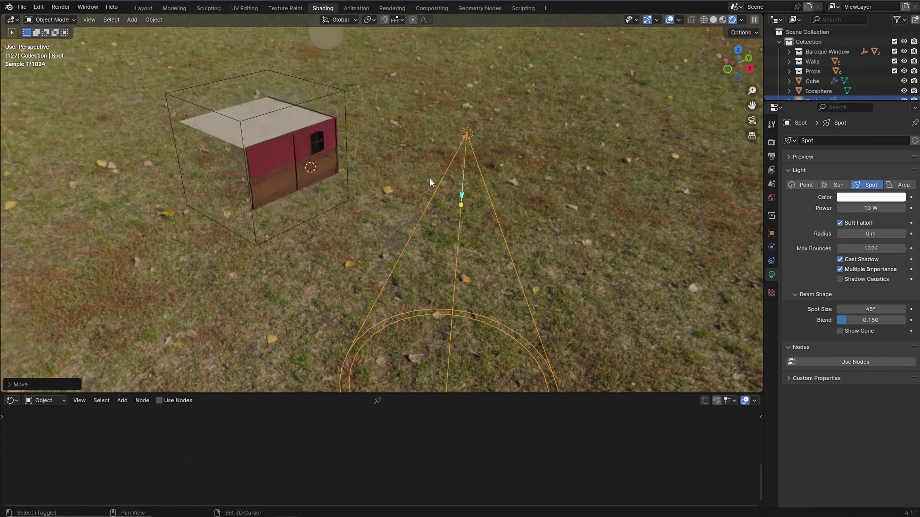
# Add a Track To constraint to the spot light and set the Window object as its target.
pyautogui.click(771, 261)
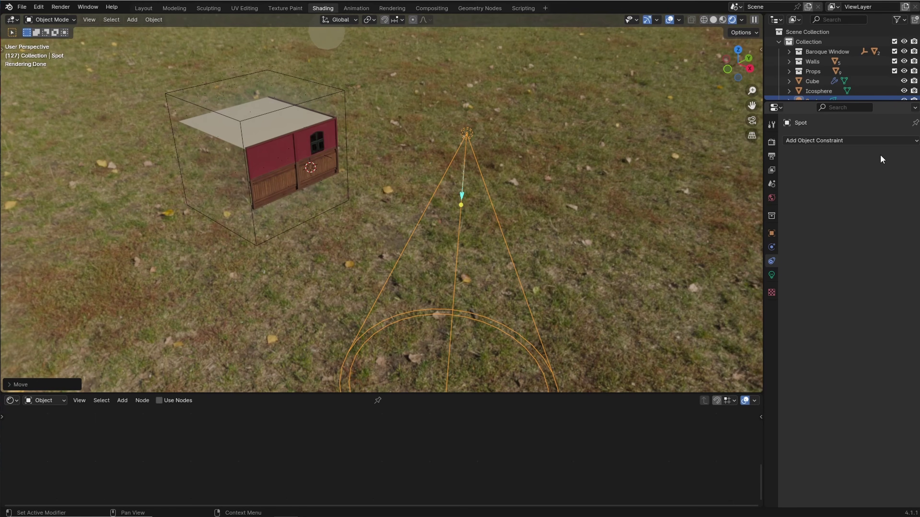
pyautogui.click(879, 141)
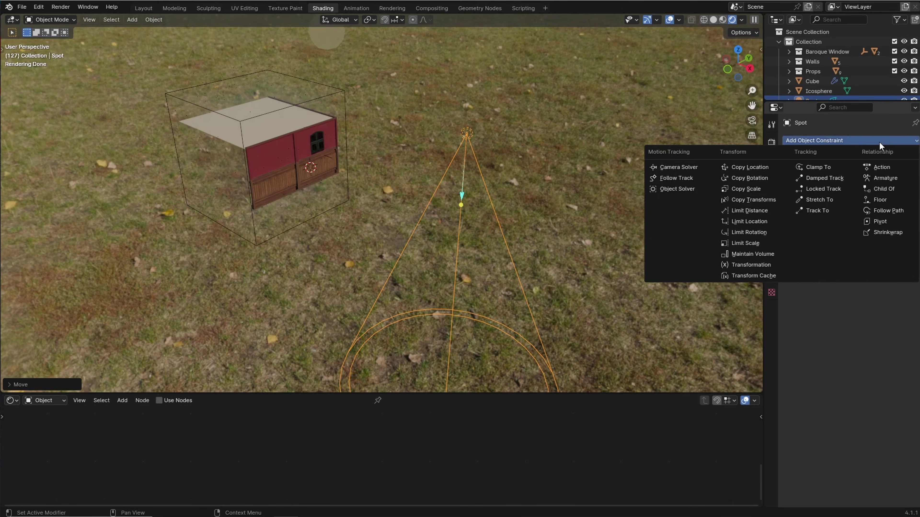
pyautogui.click(830, 211)
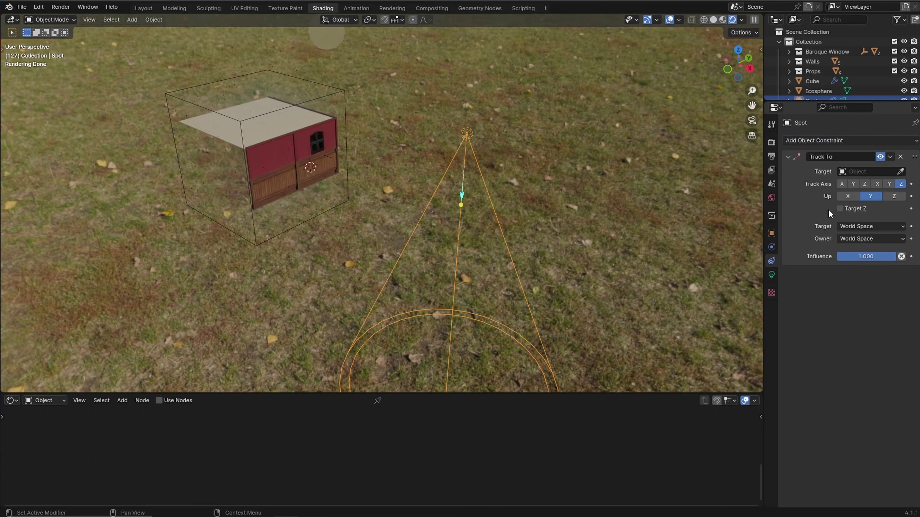
pyautogui.scroll(10, 320, 141)
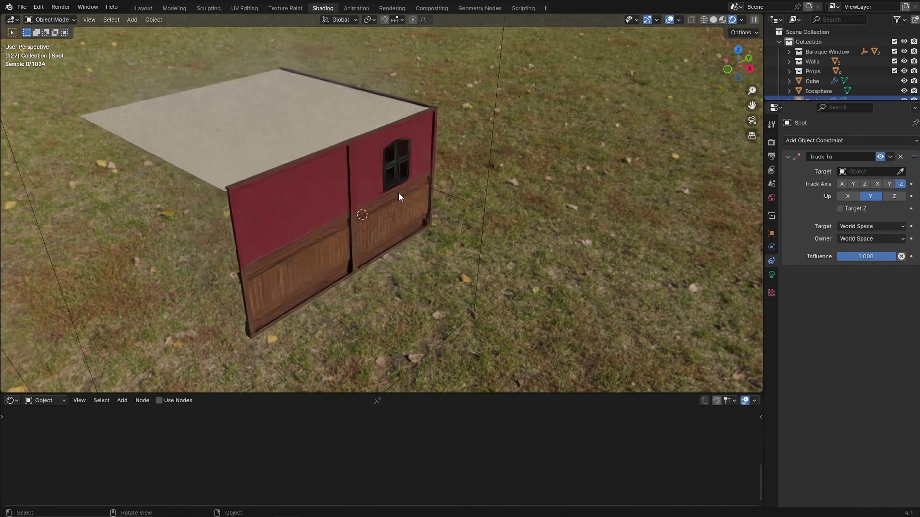
pyautogui.click(901, 171)
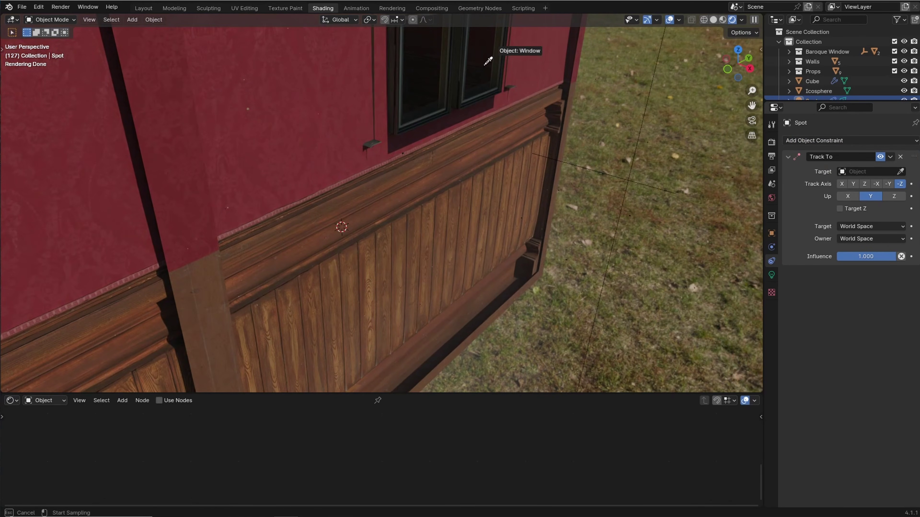
pyautogui.click(466, 63)
# Move the spot light higher outside the room so that it shines down through the window.
pyautogui.scroll(-8, 518, 130)
pyautogui.moveTo(518, 137); pyautogui.dragTo(468, 166, button='middle')
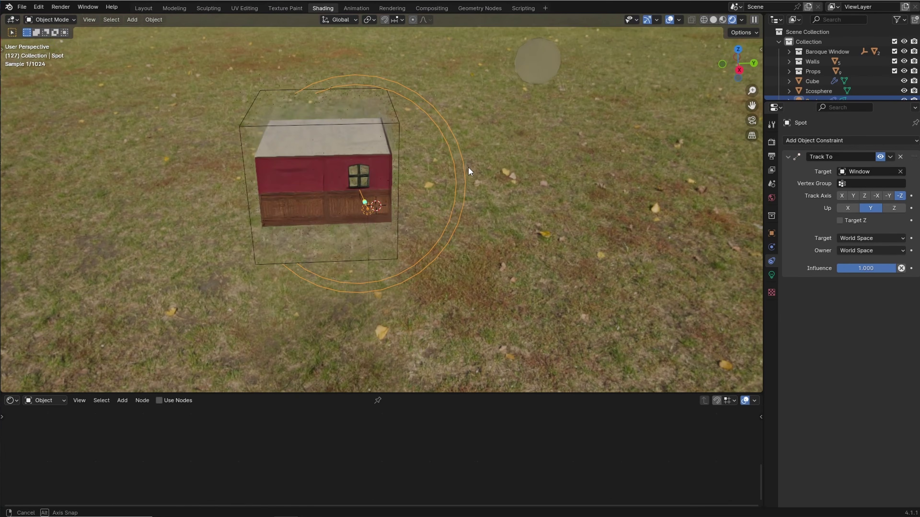
pyautogui.press('g')
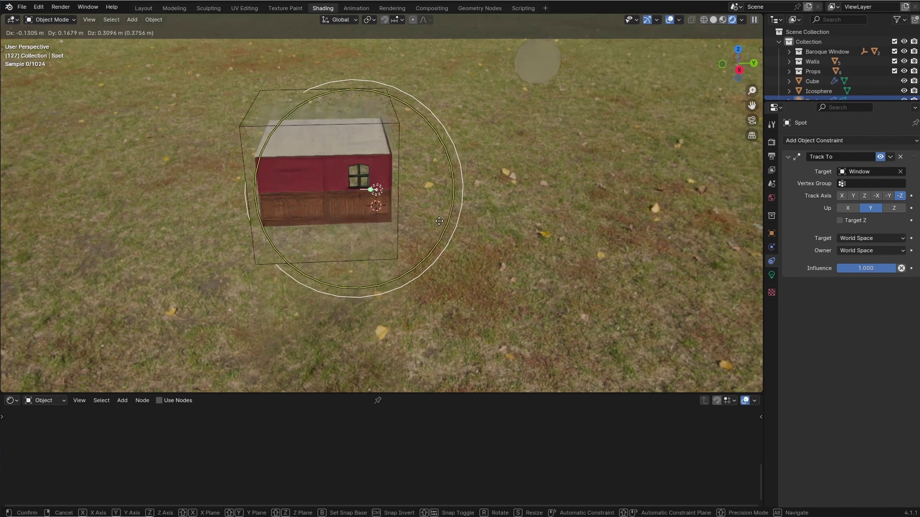
pyautogui.click(435, 222)
# Set the spot light's power to 100000 W.
pyautogui.moveTo(403, 233); pyautogui.dragTo(473, 218, button='middle')
pyautogui.scroll(3, 474, 218)
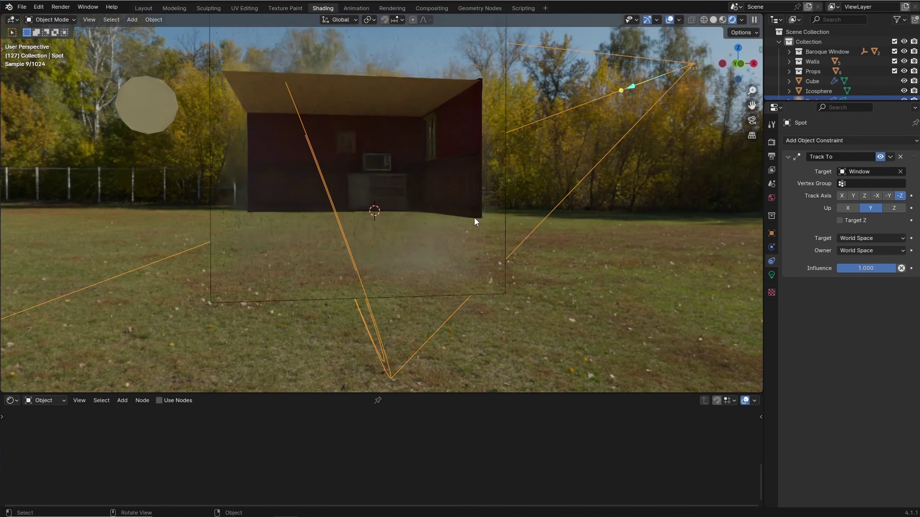
pyautogui.click(771, 276)
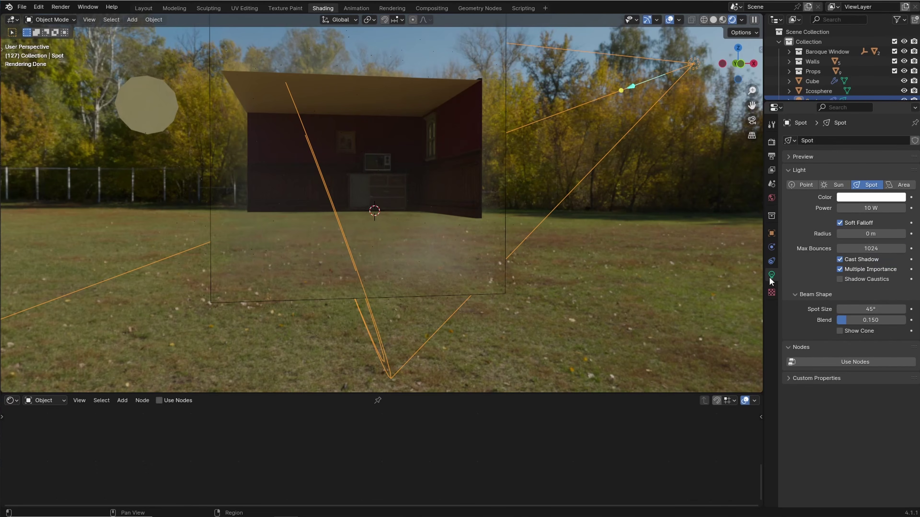
pyautogui.click(890, 211)
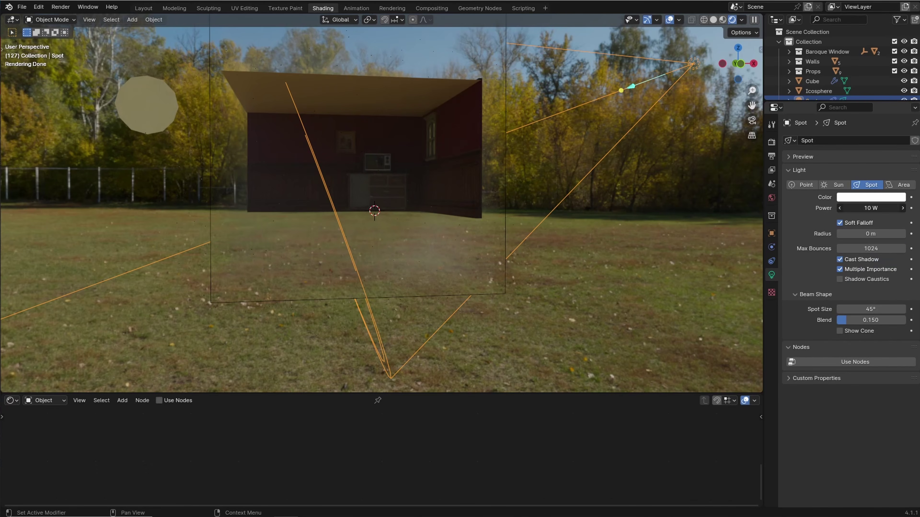
pyautogui.write('100000')
pyautogui.press('Return')
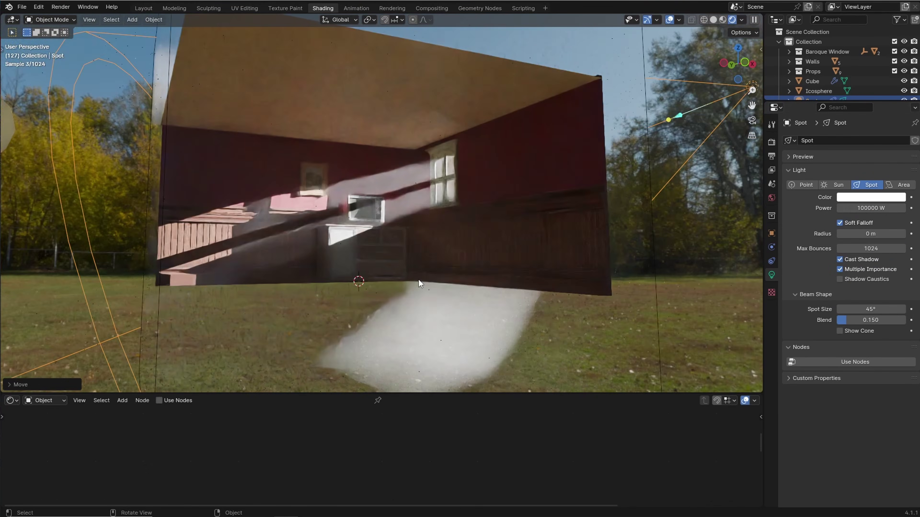
# Shift the spot light along the Y and Z axes to adjust where the window beam falls in the room.
pyautogui.scroll(4, 419, 279)
pyautogui.moveTo(417, 277); pyautogui.dragTo(444, 289, button='middle')
pyautogui.scroll(4, 459, 292)
pyautogui.scroll(-2, 460, 292)
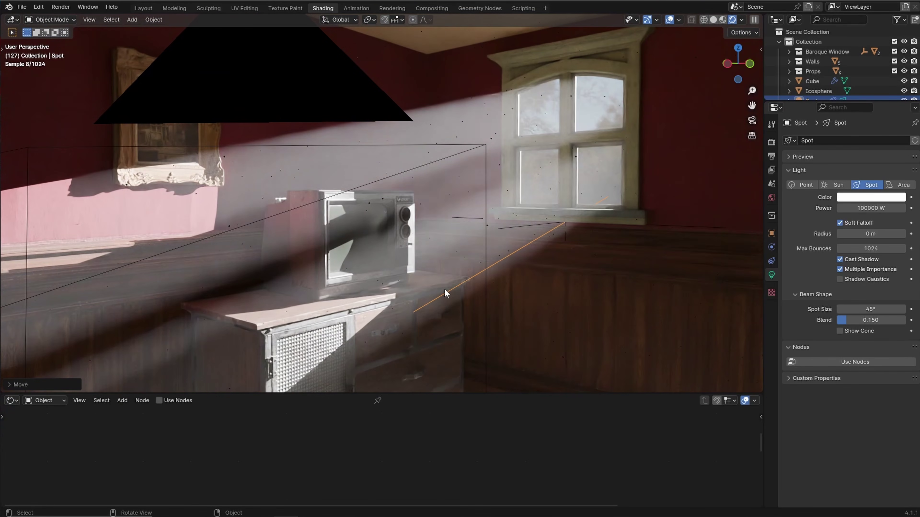
pyautogui.press('g')
pyautogui.press('y')
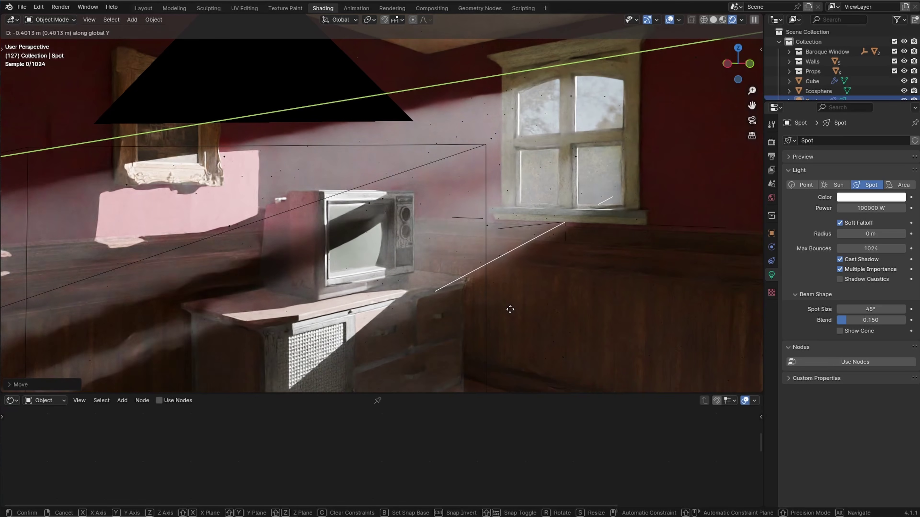
pyautogui.press('z')
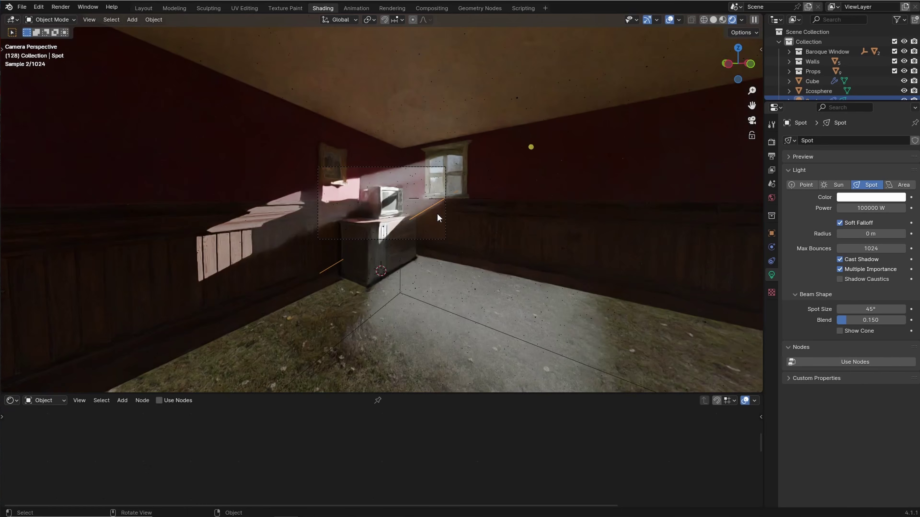
# Change the spot light's color to a pale warm yellow.
pyautogui.scroll(7, 420, 227)
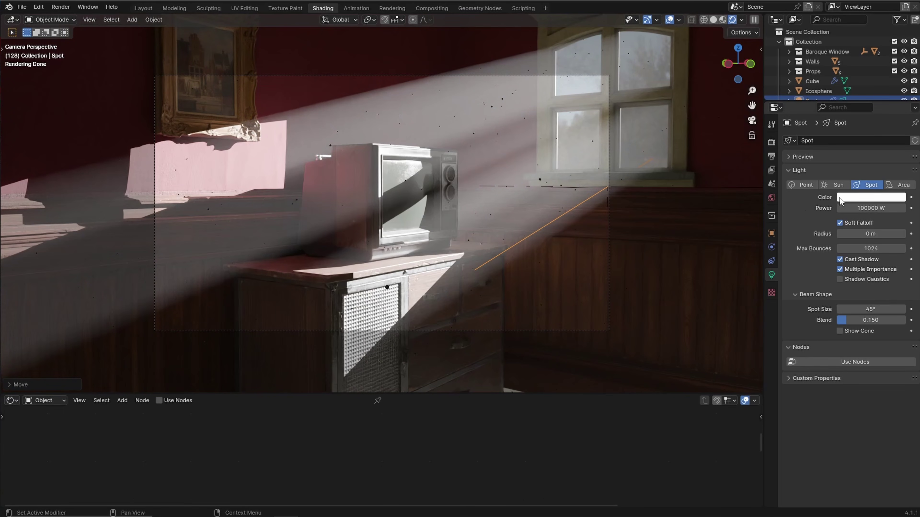
pyautogui.click(848, 197)
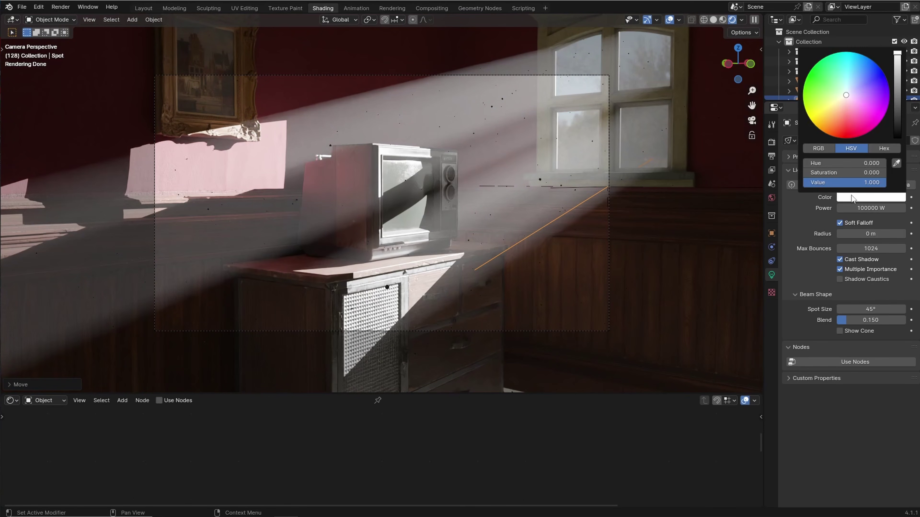
pyautogui.click(841, 101)
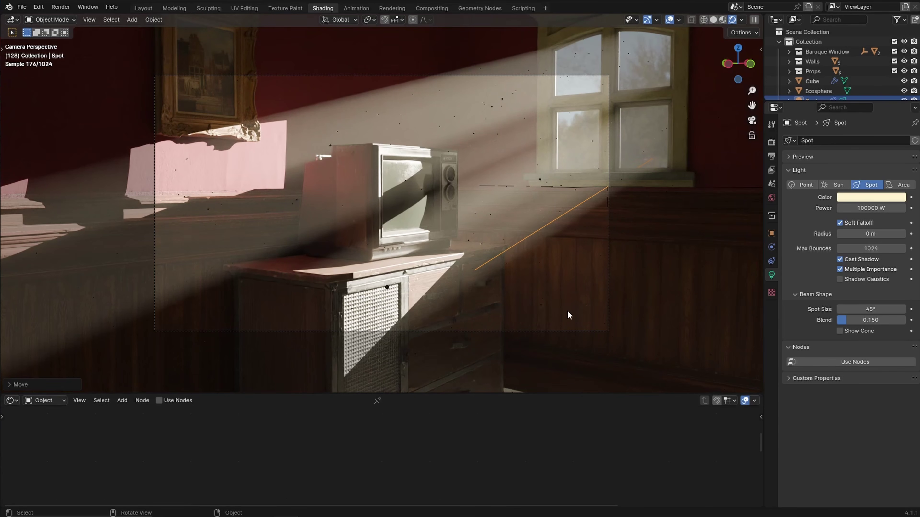
# Set the spot light's radius to 0.25 m to soften its shadows.
pyautogui.scroll(1, 547, 253)
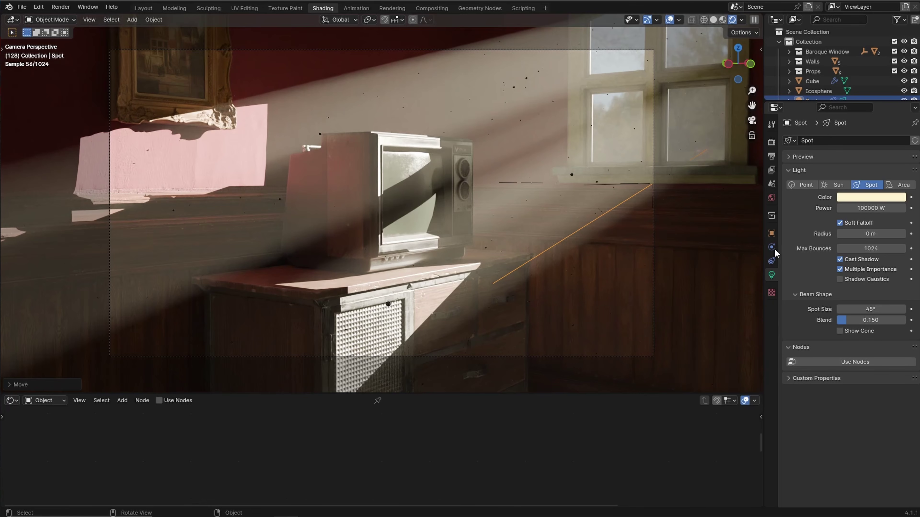
pyautogui.click(868, 233)
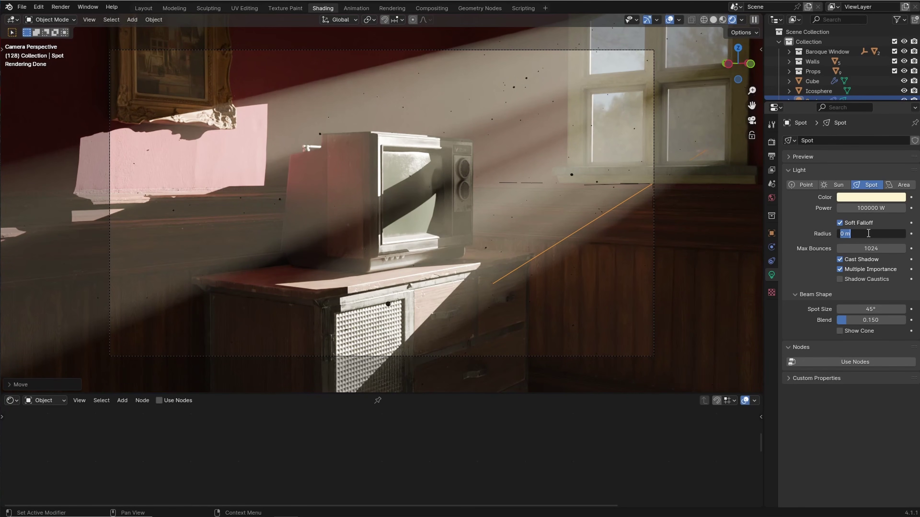
pyautogui.write('0.25')
pyautogui.press('Return')
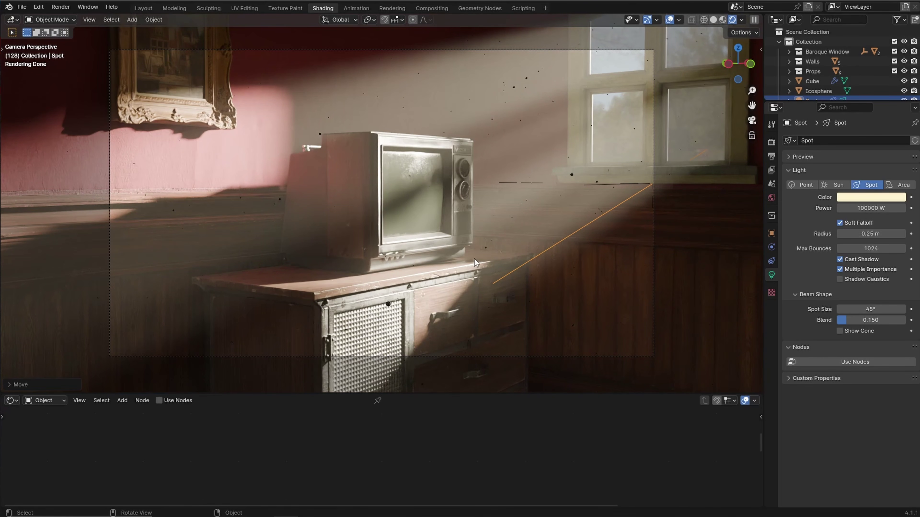
# Enable depth of field on the camera and pick the Television_01 object as its focus object.
pyautogui.moveTo(628, 236); pyautogui.dragTo(614, 237, button='middle')
pyautogui.scroll(-4, 614, 236)
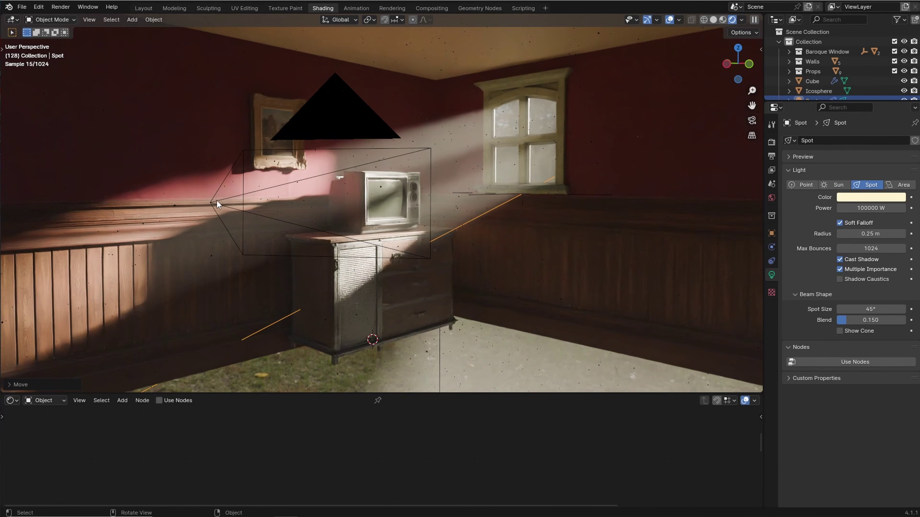
pyautogui.click(217, 204)
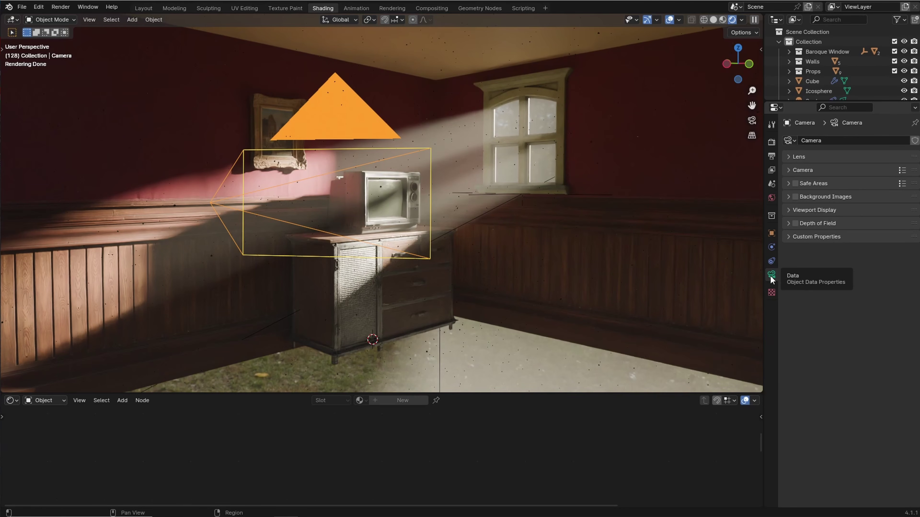
pyautogui.click(789, 223)
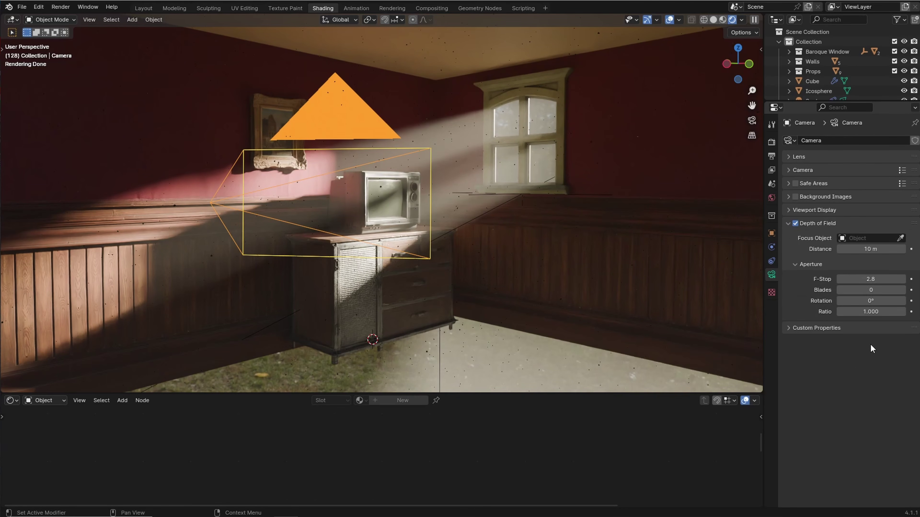
pyautogui.moveTo(482, 226)
pyautogui.mouseDown(button='middle')
pyautogui.moveTo(469, 229)
pyautogui.moveTo(492, 238)
pyautogui.mouseUp(button='middle')
pyautogui.scroll(4, 445, 229)
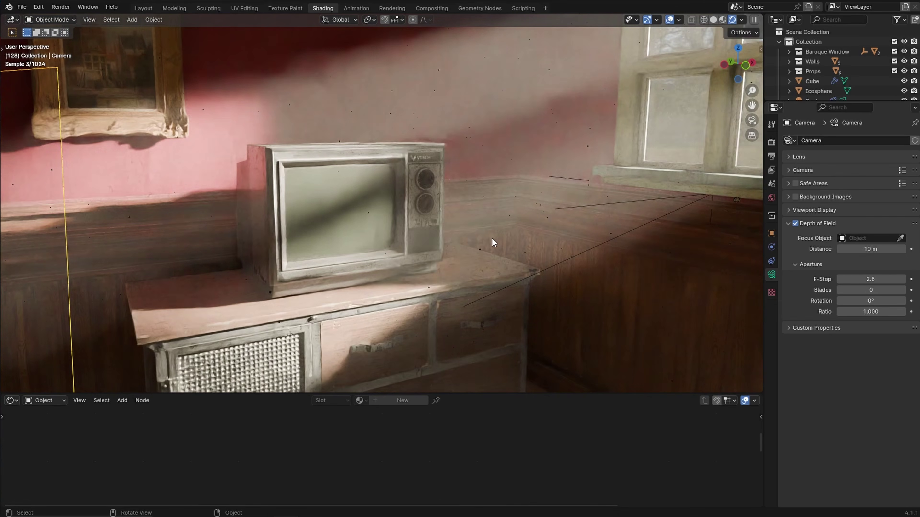
pyautogui.click(900, 238)
pyautogui.click(376, 211)
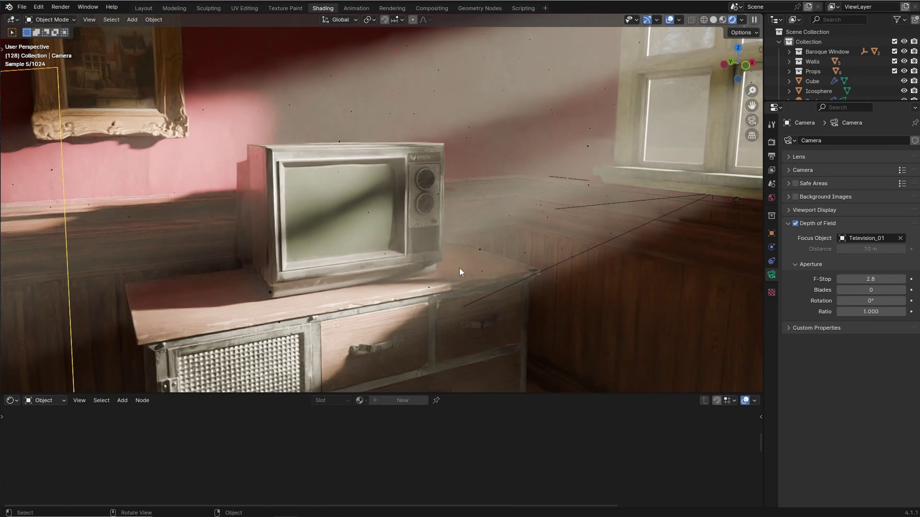
# Set the camera's F-Stop to 1.0 and look at the scene through the camera.
pyautogui.click(879, 279)
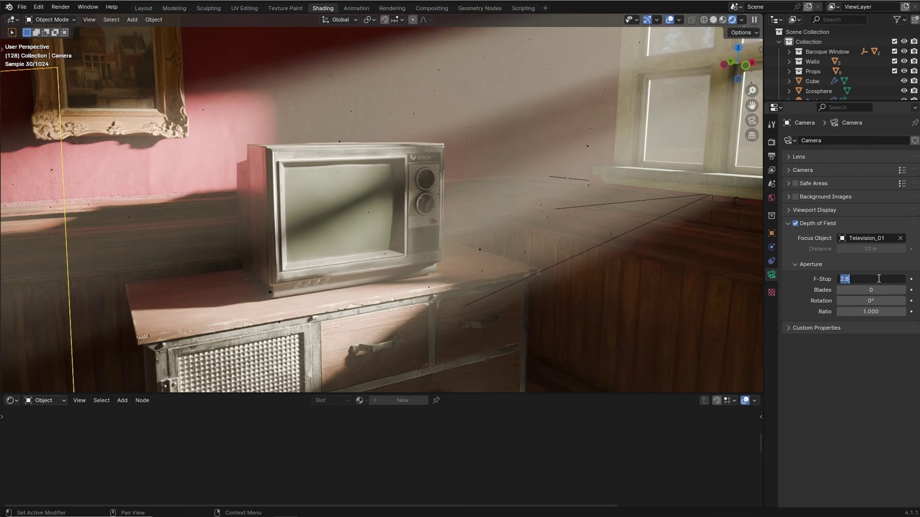
pyautogui.write('1')
pyautogui.press('Return')
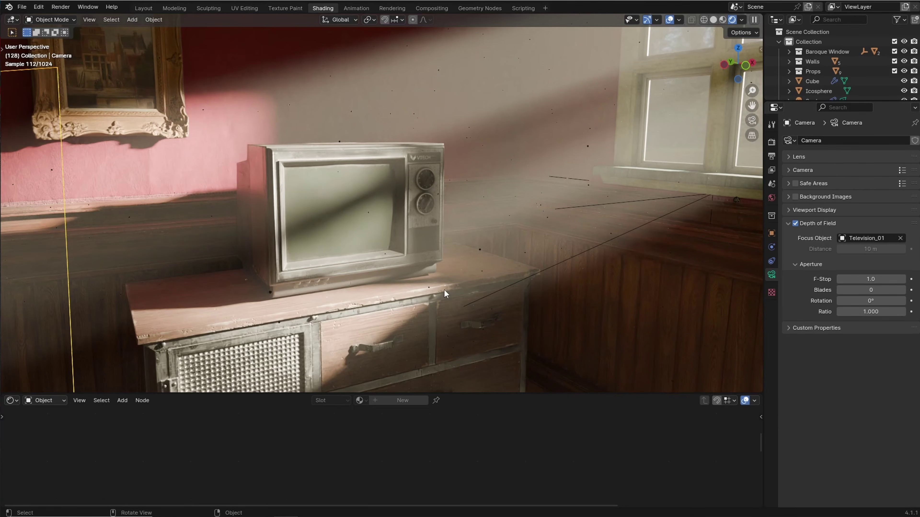
pyautogui.press('KP_0')
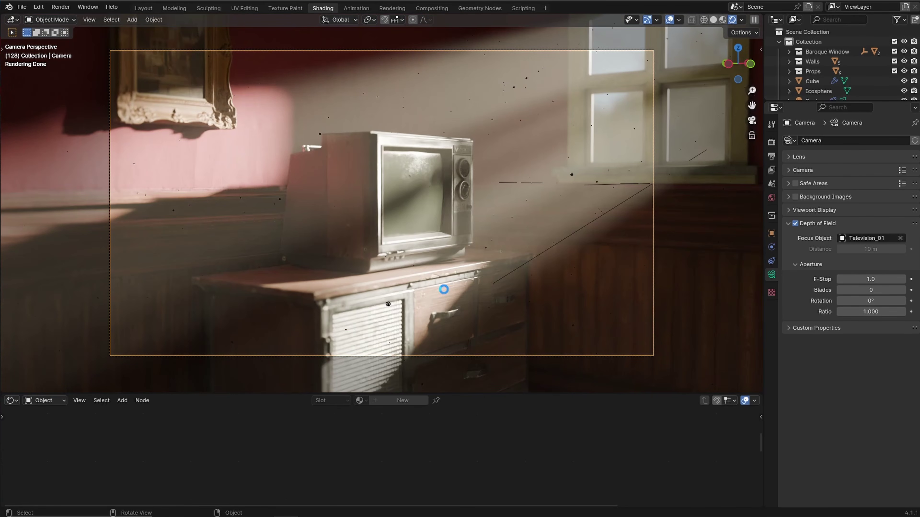
# Render the current frame, inspect the dust particles around the television up close, and close the render window.
pyautogui.press('F12')
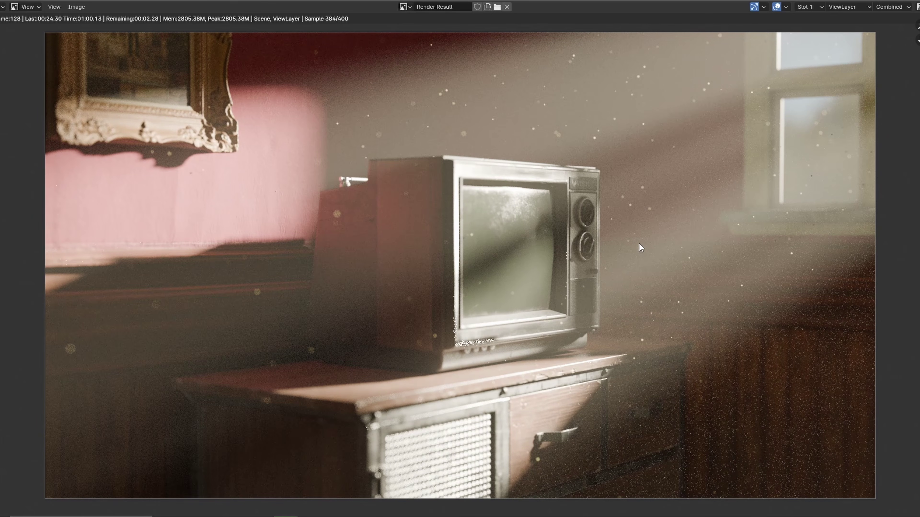
pyautogui.scroll(2, 329, 204)
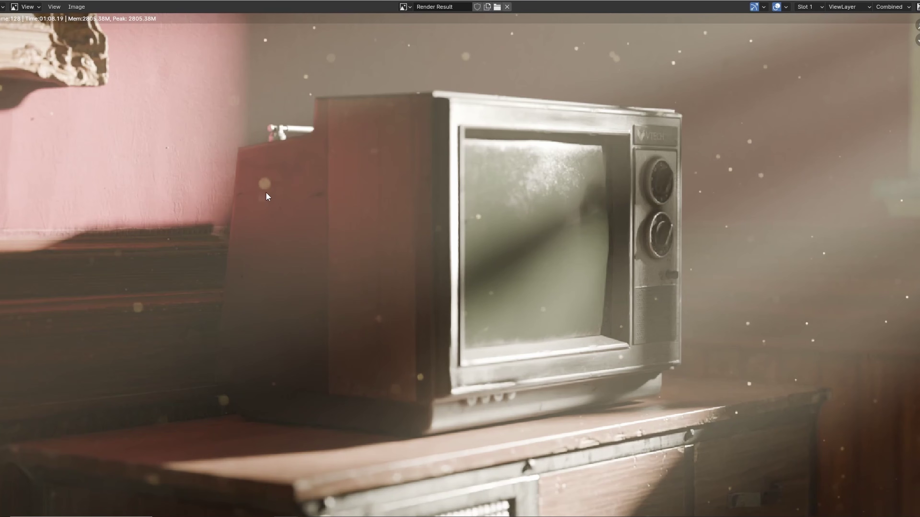
pyautogui.scroll(-2, 264, 182)
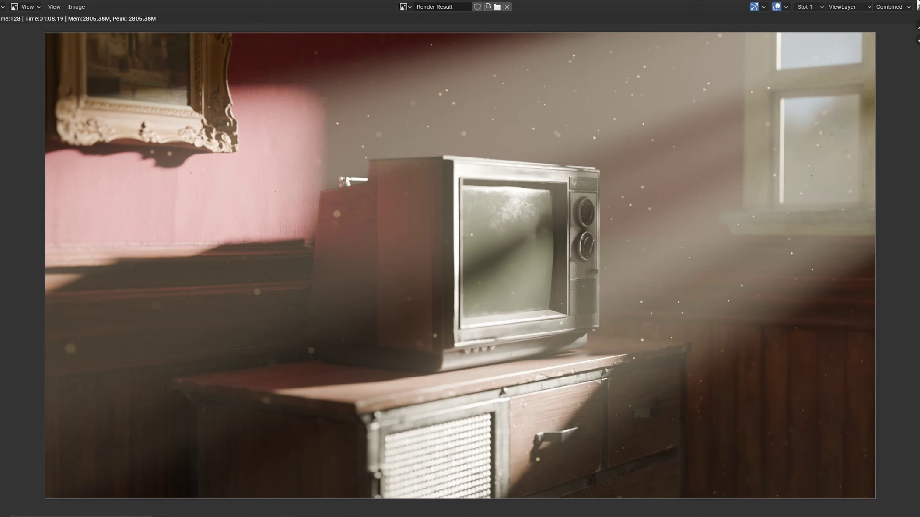
pyautogui.click(917, 1)
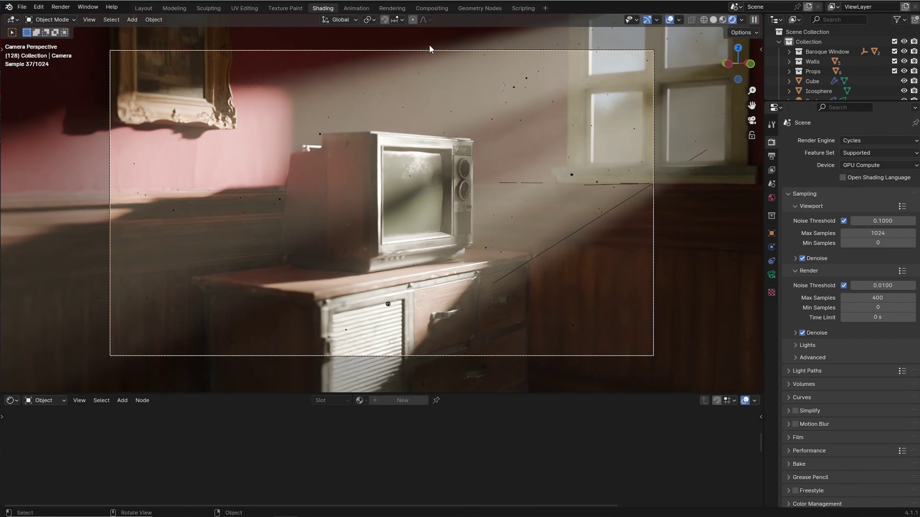
# Enable compositing nodes and add a Viewer node fed by the Render Layers image output.
pyautogui.click(432, 8)
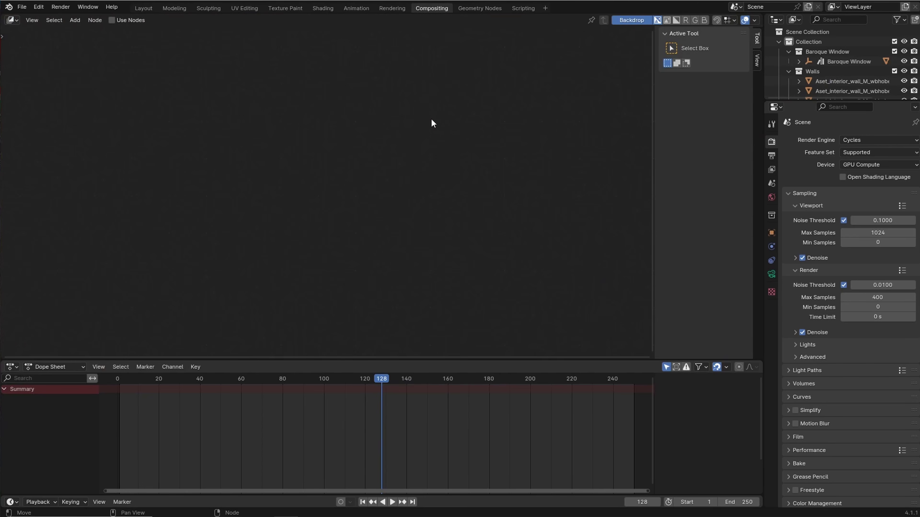
pyautogui.click(112, 20)
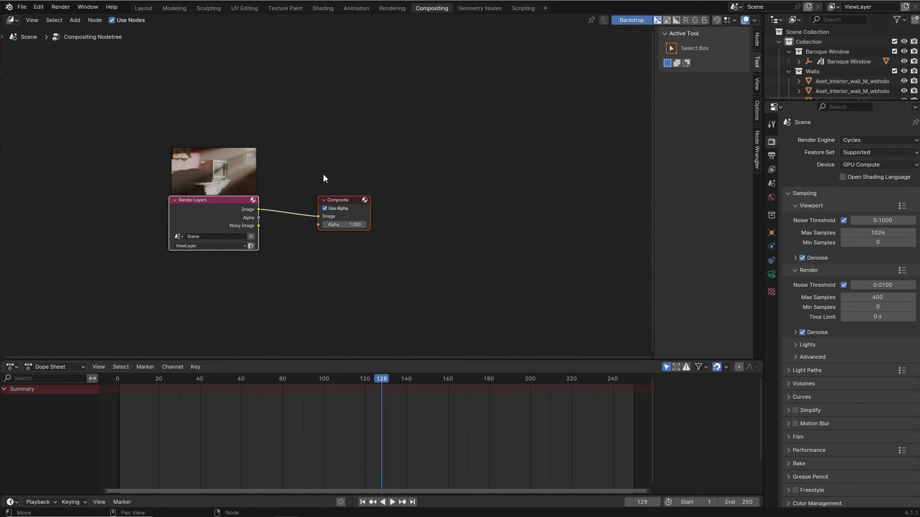
pyautogui.hotkey('shift', 'a')
pyautogui.write('v')
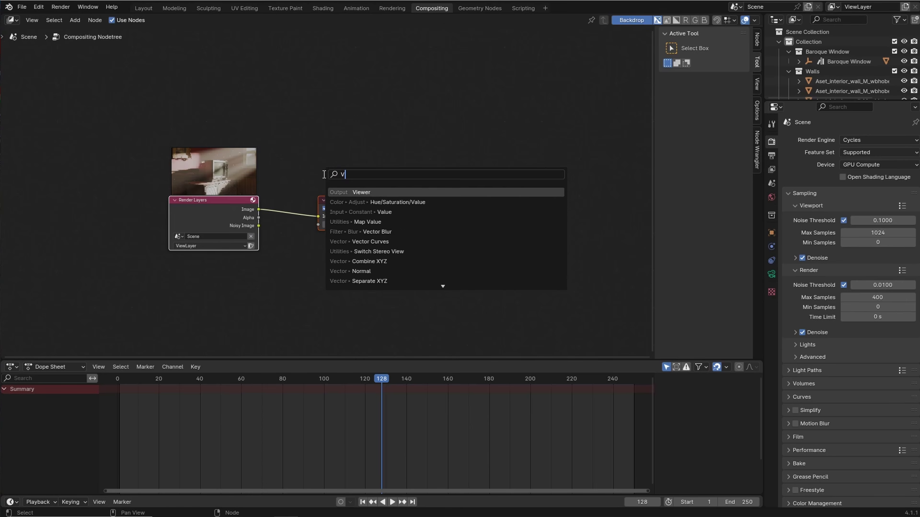
pyautogui.click(362, 193)
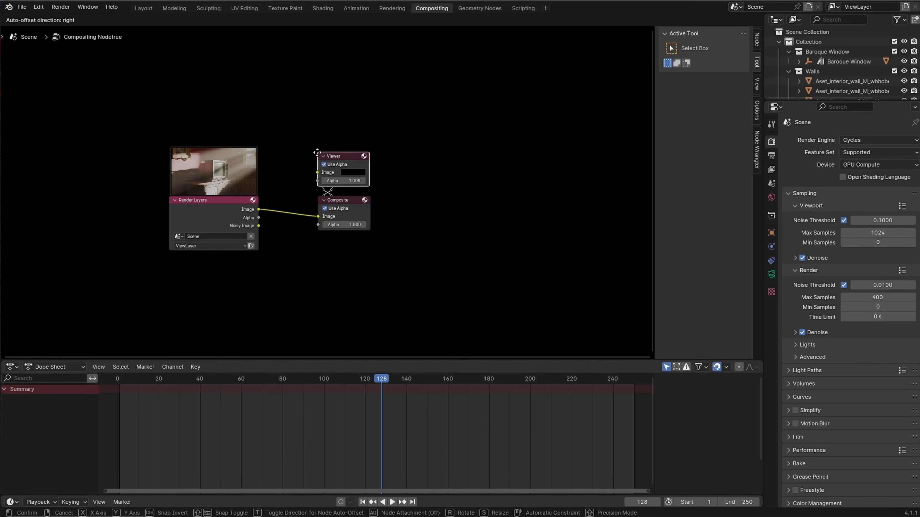
pyautogui.click(282, 171)
pyautogui.moveTo(258, 209); pyautogui.dragTo(317, 170)
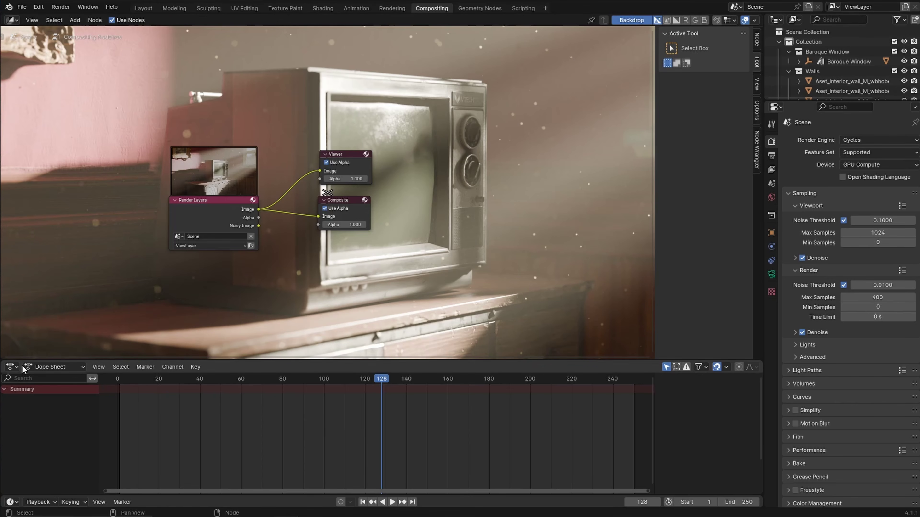
# Turn the dope sheet area into an enlarged Image Editor showing the whole Render Result.
pyautogui.click(12, 367)
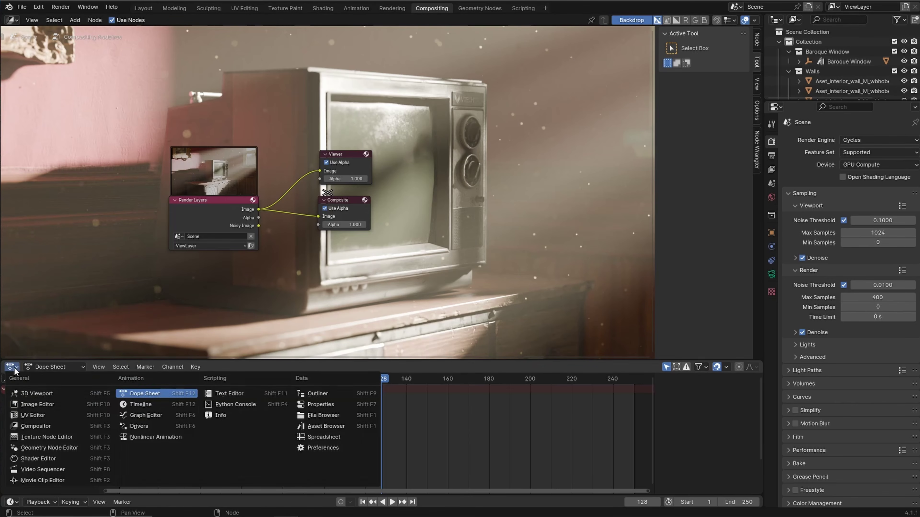
pyautogui.click(39, 404)
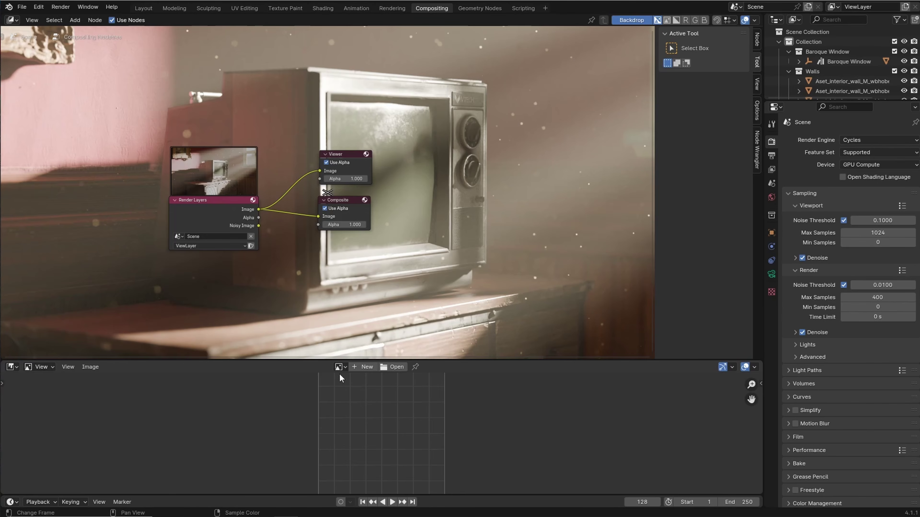
pyautogui.click(345, 368)
pyautogui.click(374, 452)
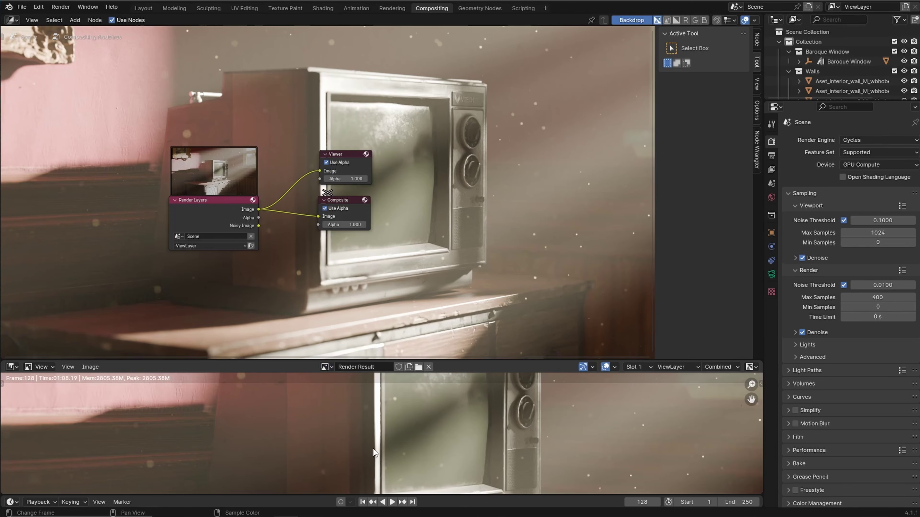
pyautogui.moveTo(454, 361); pyautogui.dragTo(453, 228)
pyautogui.press('Home')
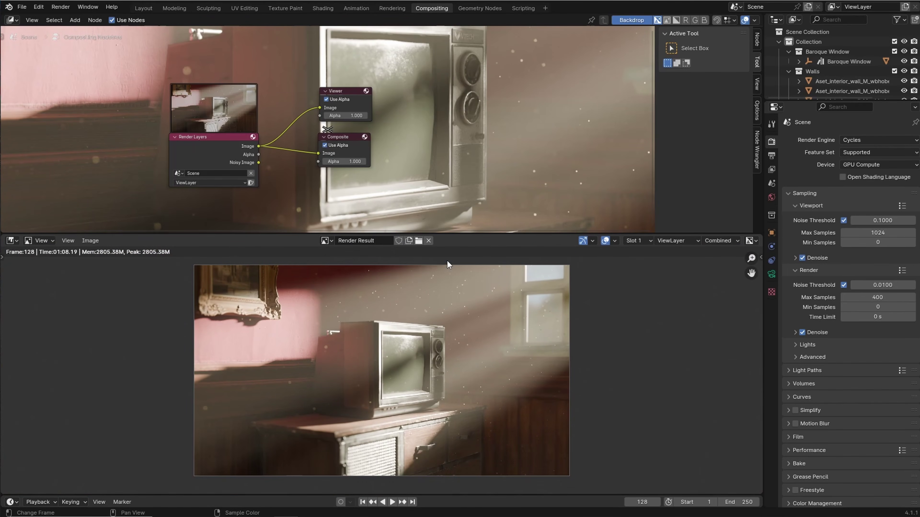
# Set the color management look to Medium High Contrast, after trying High Contrast, and lower the exposure to -0.390.
pyautogui.scroll(-1, 812, 408)
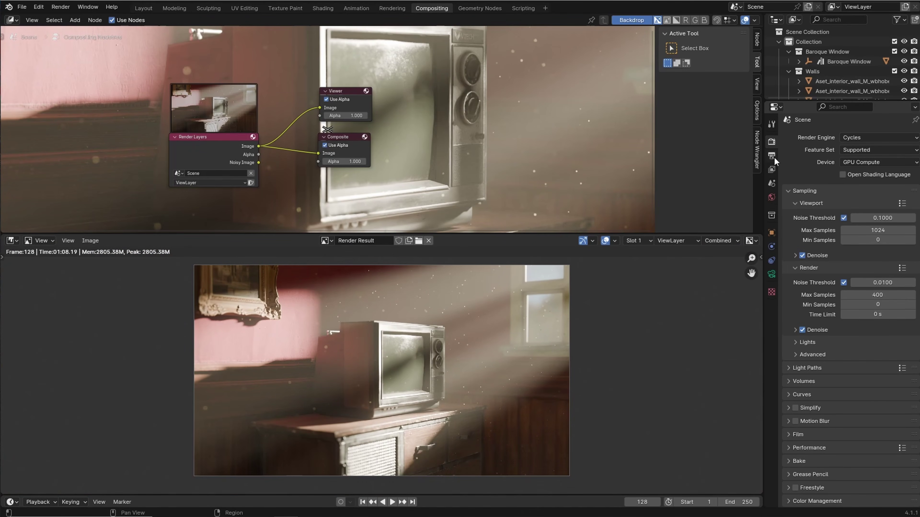
pyautogui.click(790, 502)
pyautogui.scroll(-5, 848, 446)
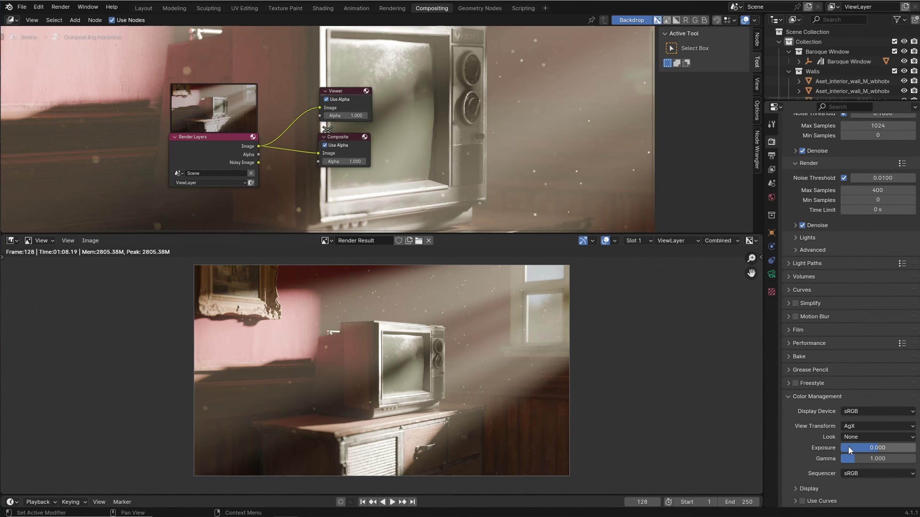
pyautogui.click(856, 436)
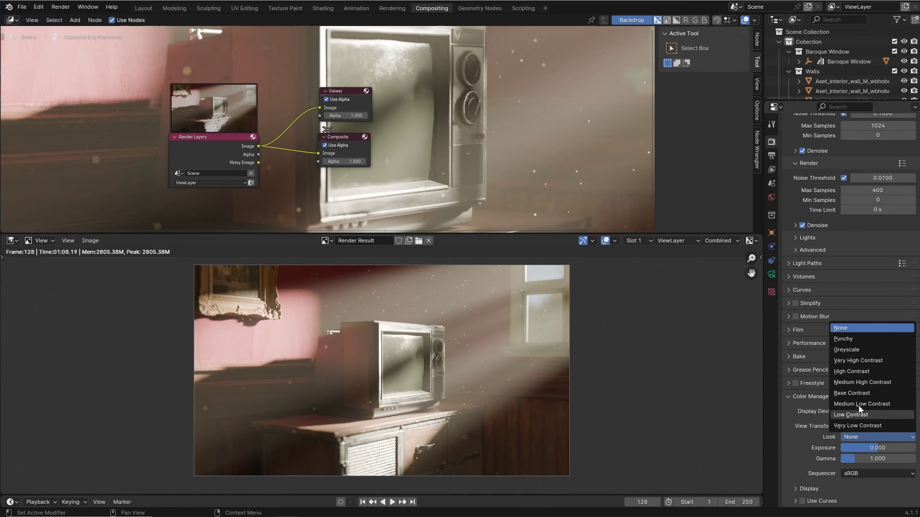
pyautogui.click(856, 373)
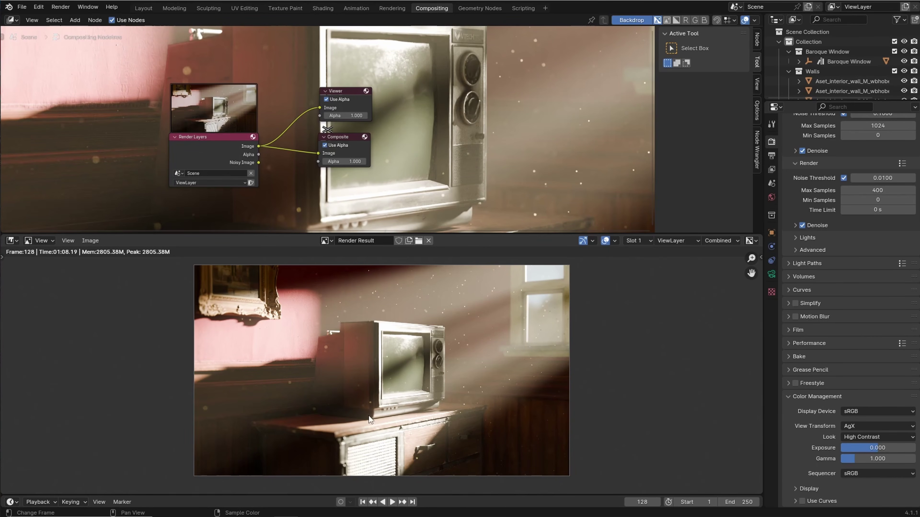
pyautogui.click(872, 438)
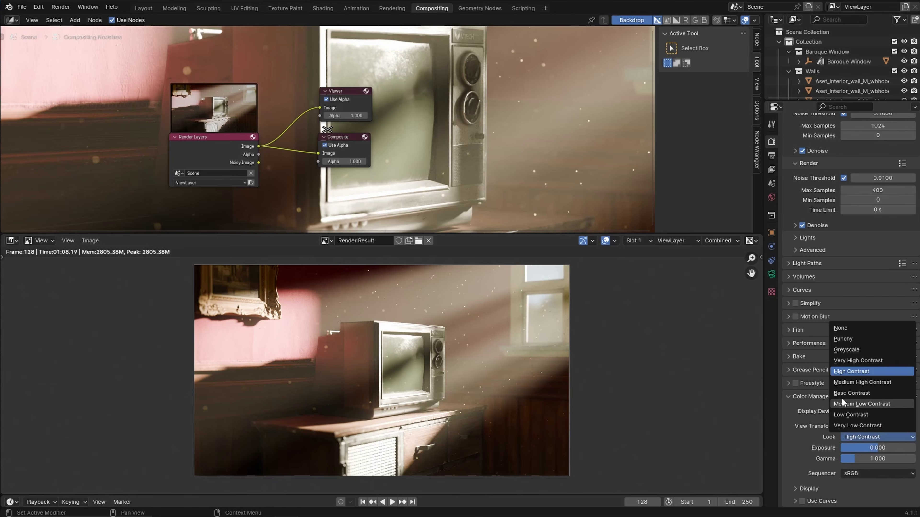
pyautogui.click(846, 382)
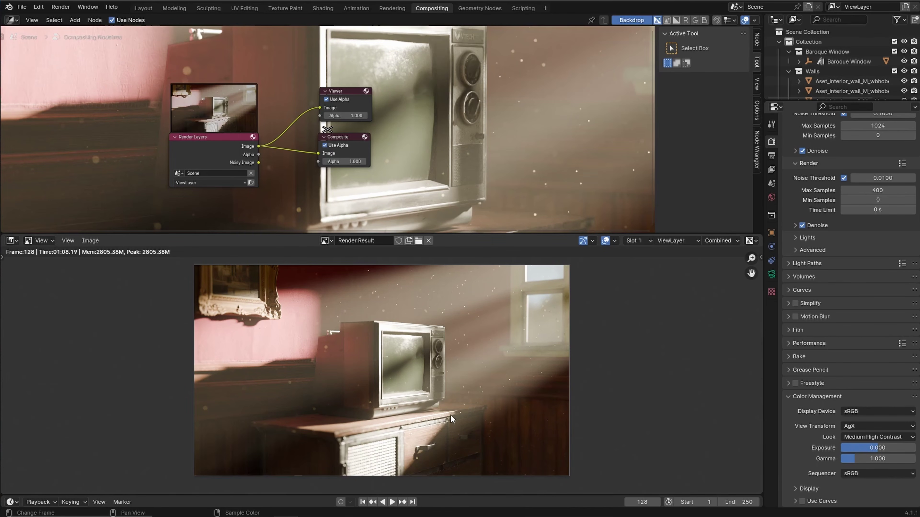
pyautogui.moveTo(878, 449); pyautogui.dragTo(864, 449)
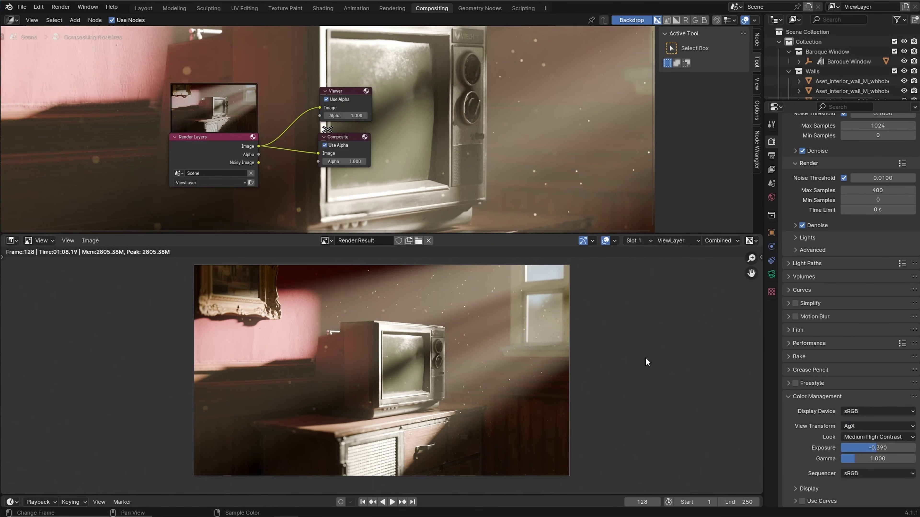
# Join the Viewer and Composite links in one reroute and move all three away from Render Layers to make room.
pyautogui.scroll(-1, 468, 169)
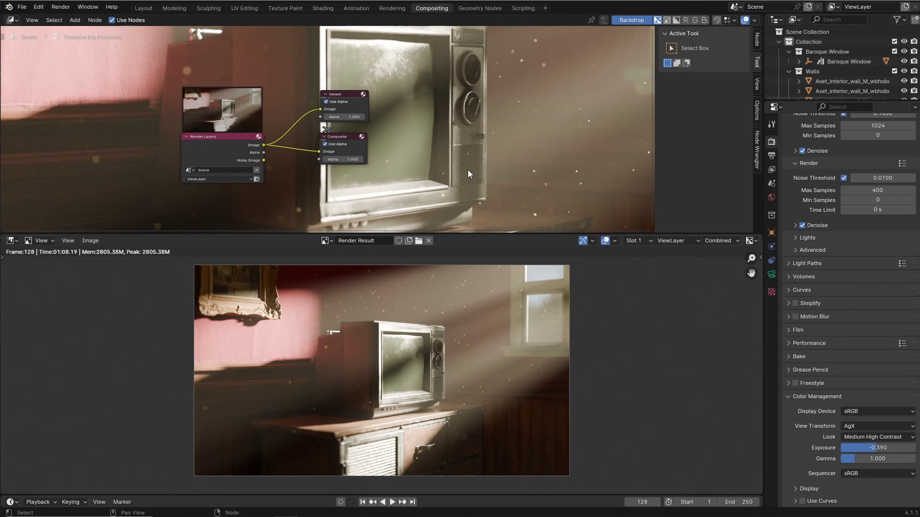
pyautogui.scroll(1, 468, 169)
pyautogui.moveTo(311, 235); pyautogui.dragTo(312, 249)
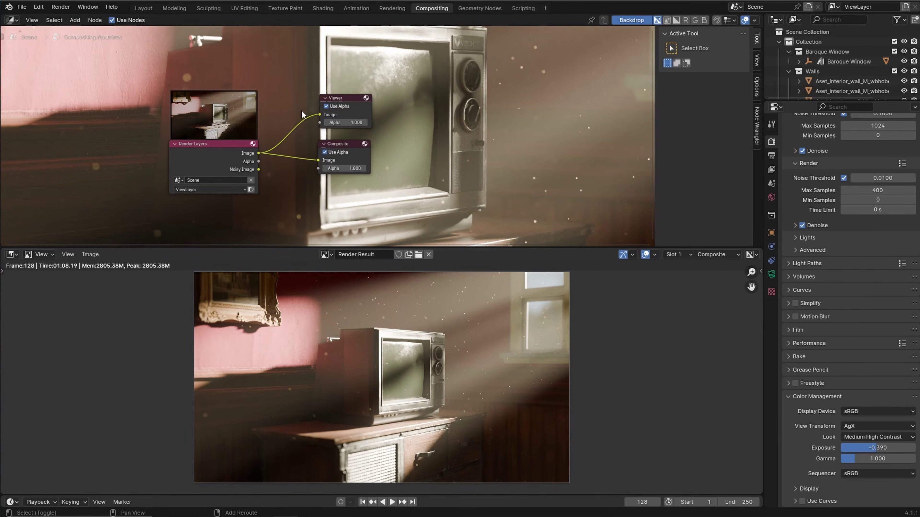
pyautogui.keyDown('shift'); pyautogui.moveTo(299, 113); pyautogui.dragTo(288, 182, button='right'); pyautogui.keyUp('shift')
pyautogui.moveTo(312, 74); pyautogui.dragTo(378, 192)
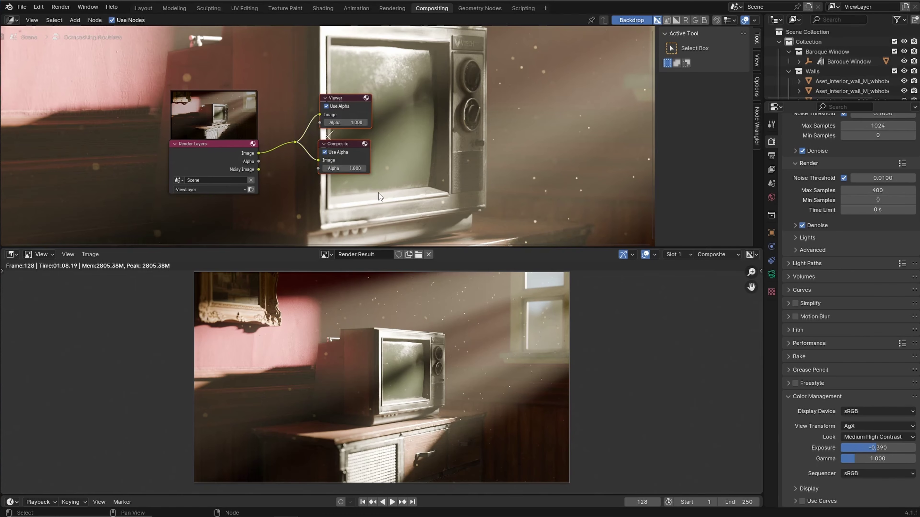
pyautogui.press('g')
pyautogui.click(443, 188)
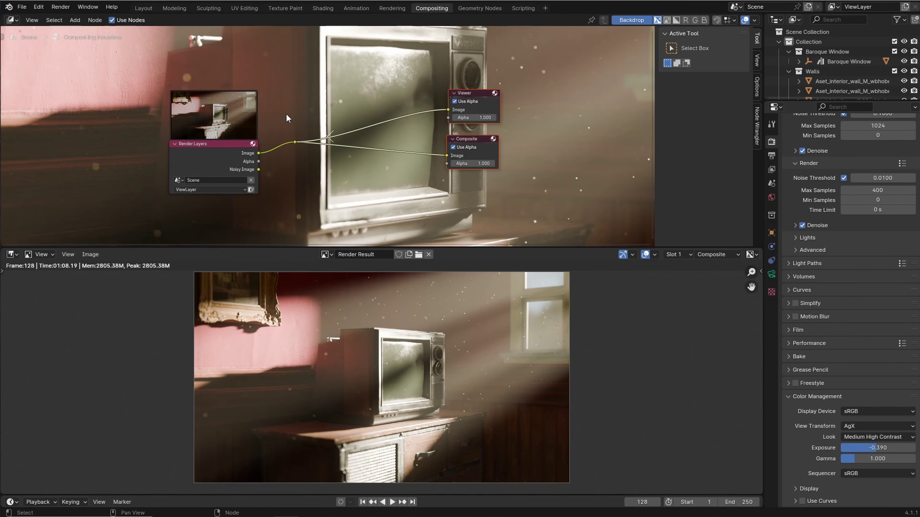
pyautogui.moveTo(286, 115); pyautogui.dragTo(319, 161)
pyautogui.press('g')
pyautogui.click(427, 155)
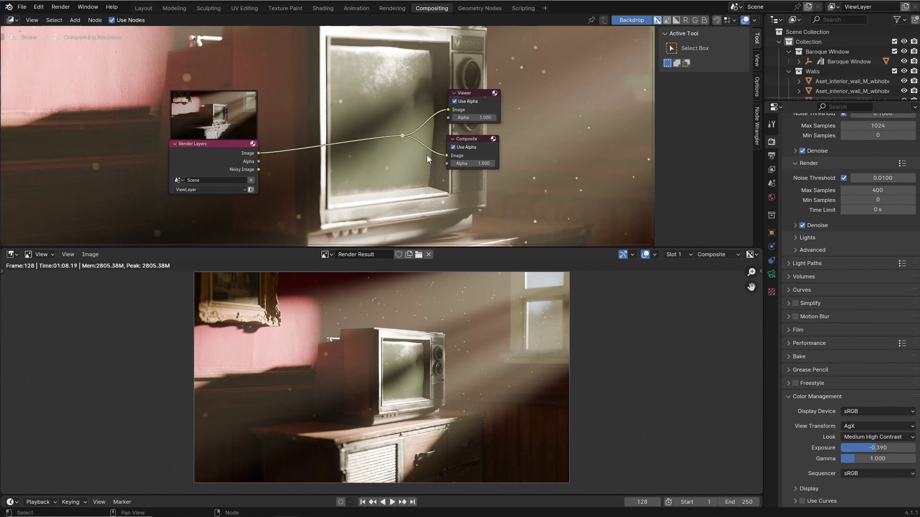
# Insert a Color Balance node on the link between Render Layers and the reroute.
pyautogui.hotkey('shift', 'a')
pyautogui.click(337, 160)
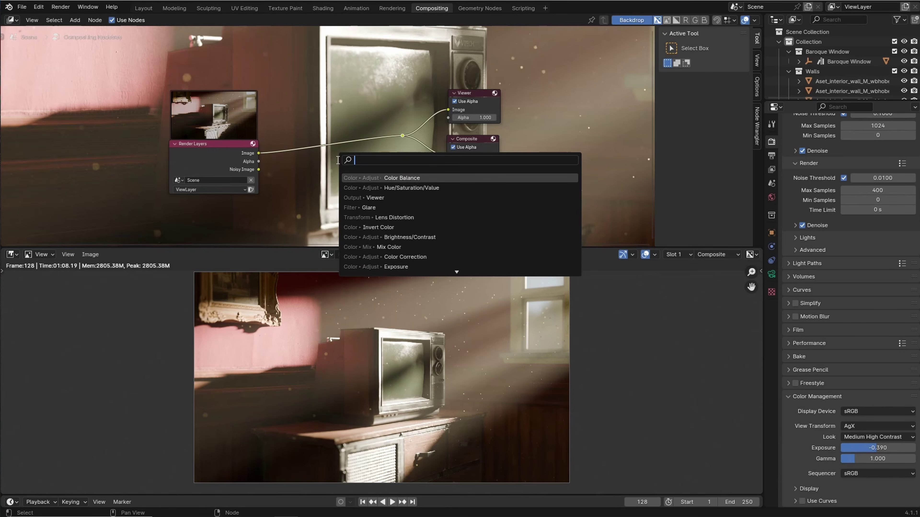
pyautogui.write('c')
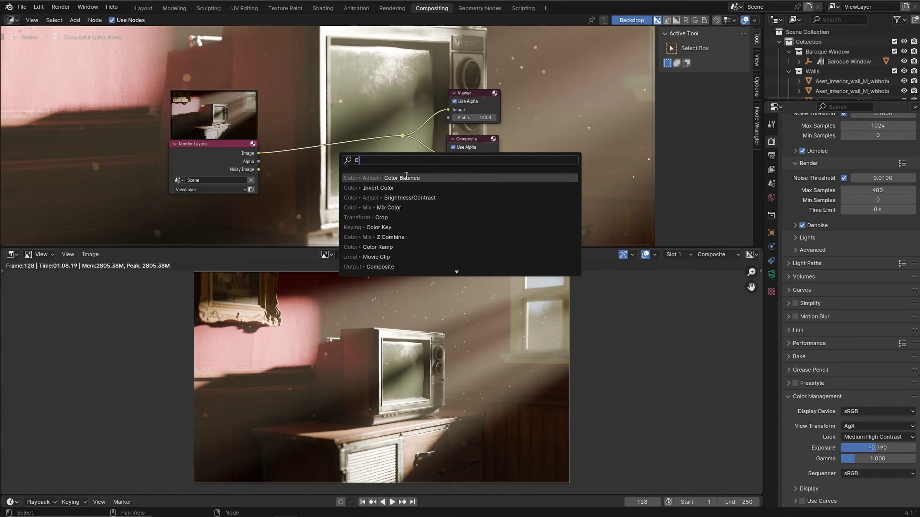
pyautogui.click(416, 178)
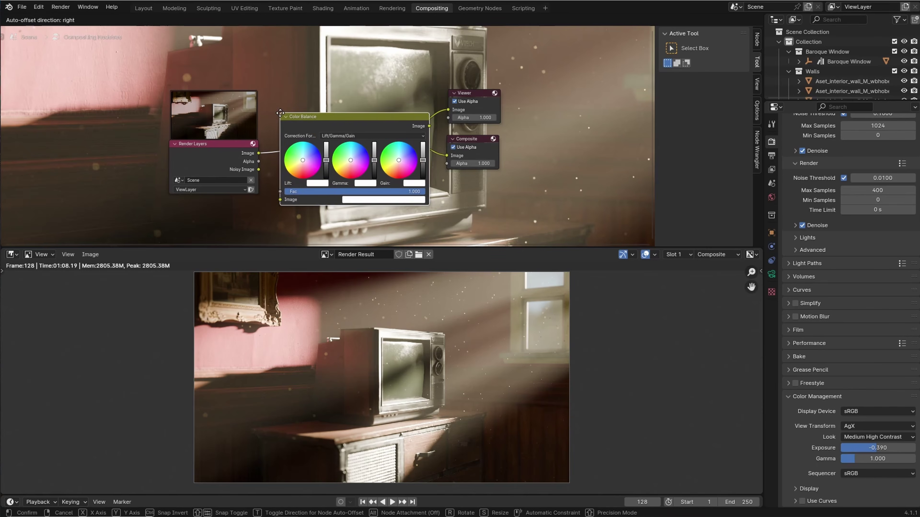
pyautogui.click(320, 144)
pyautogui.scroll(1, 337, 174)
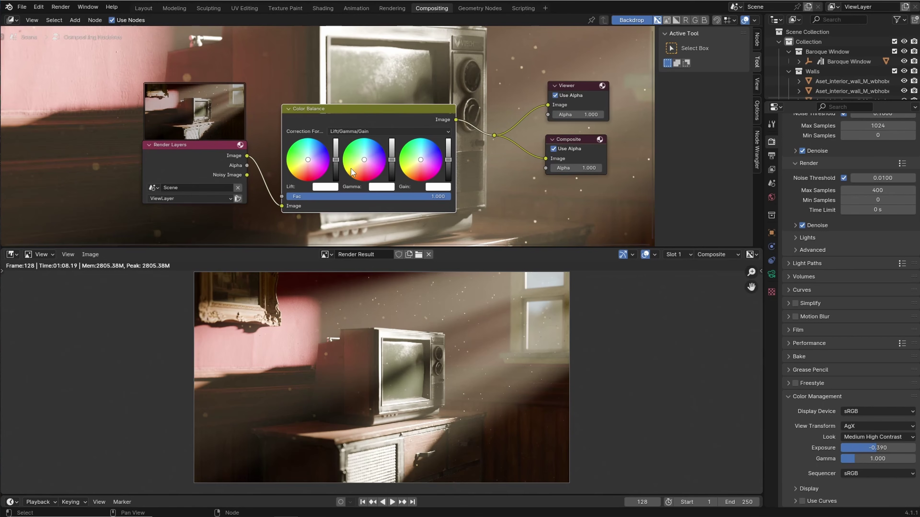
# Shift the Color Balance node's gamma and gain colors slightly towards a warm yellow tint.
pyautogui.click(361, 161)
pyautogui.click(419, 161)
pyautogui.scroll(-1, 370, 209)
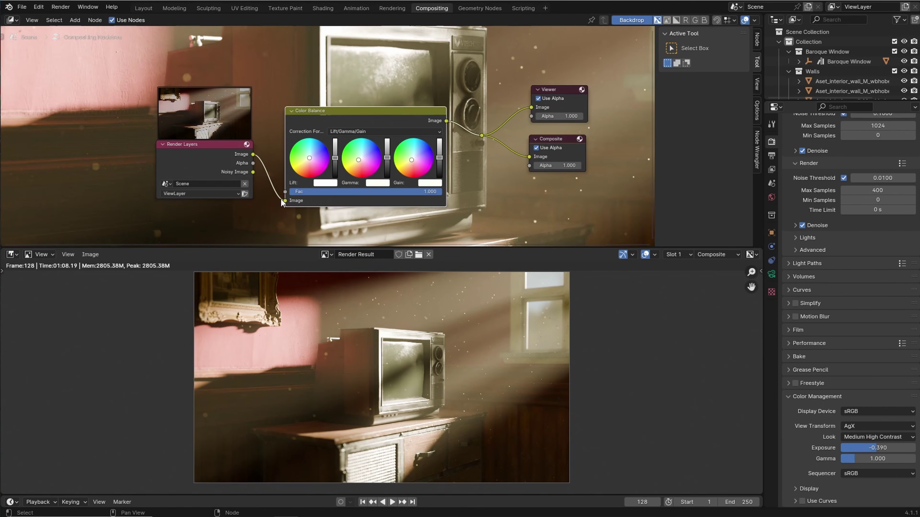
# Insert a Glare node between the Render Layers and Color Balance nodes.
pyautogui.hotkey('shift', 'a')
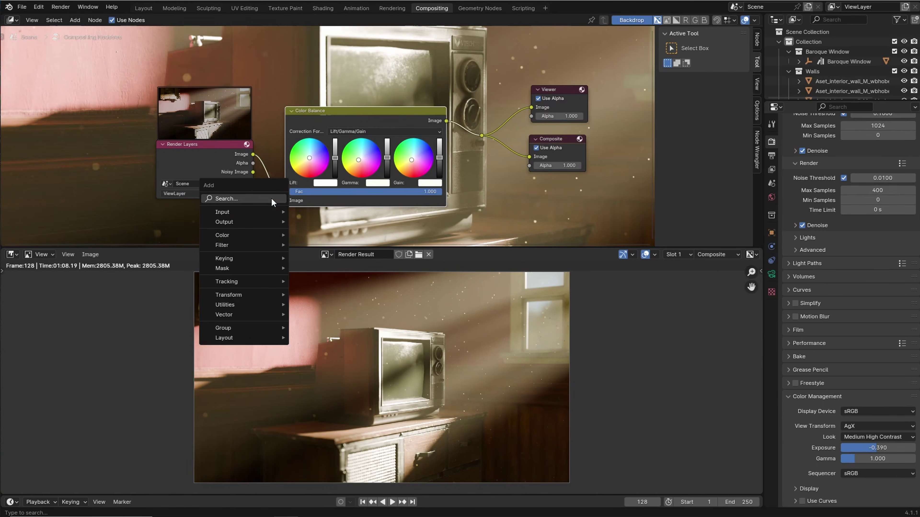
pyautogui.click(271, 200)
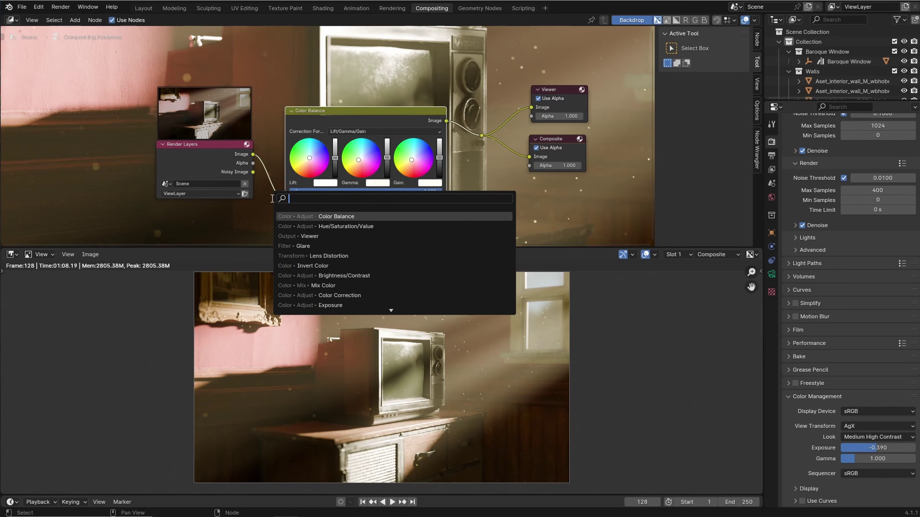
pyautogui.write('G')
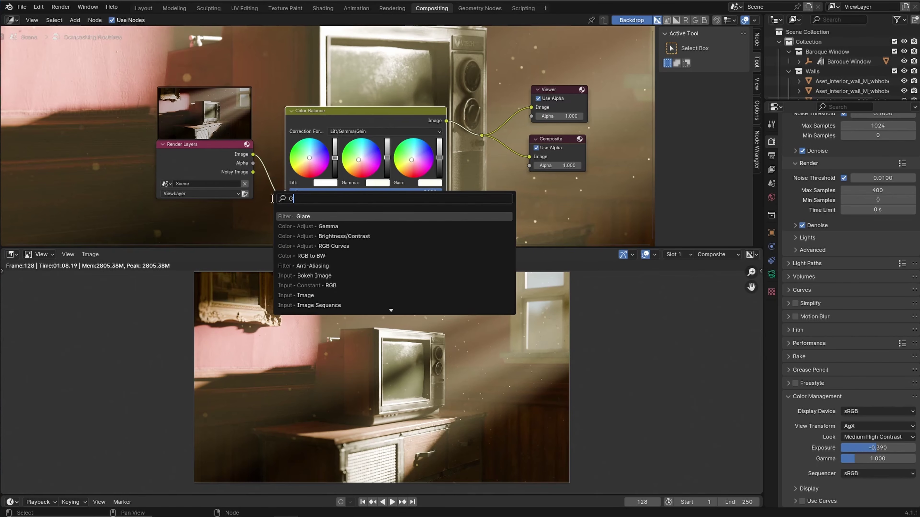
pyautogui.click(303, 216)
pyautogui.click(331, 198)
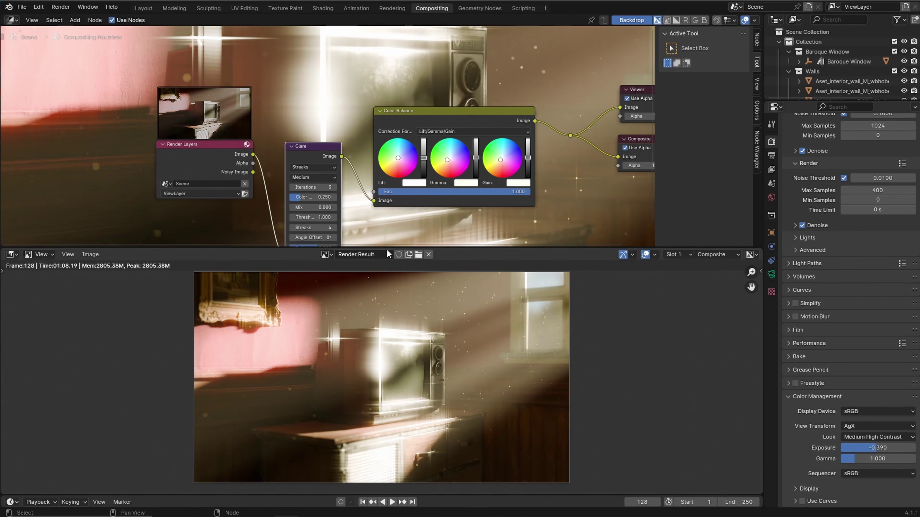
# Set the Glare node to Fog Glow with a size of 6 and High quality.
pyautogui.moveTo(388, 248); pyautogui.dragTo(378, 264)
pyautogui.scroll(-1, 361, 192)
pyautogui.moveTo(360, 187); pyautogui.dragTo(320, 133, button='middle')
pyautogui.scroll(2, 355, 151)
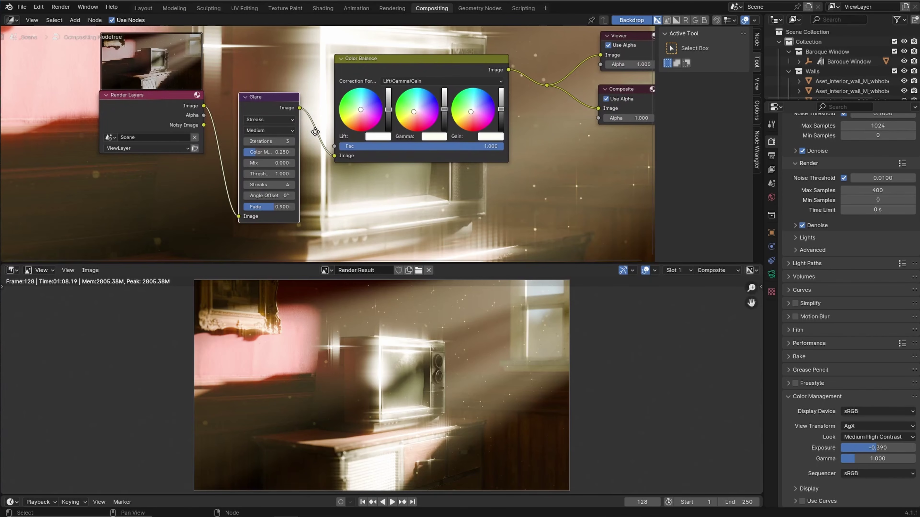
pyautogui.click(277, 121)
pyautogui.click(266, 160)
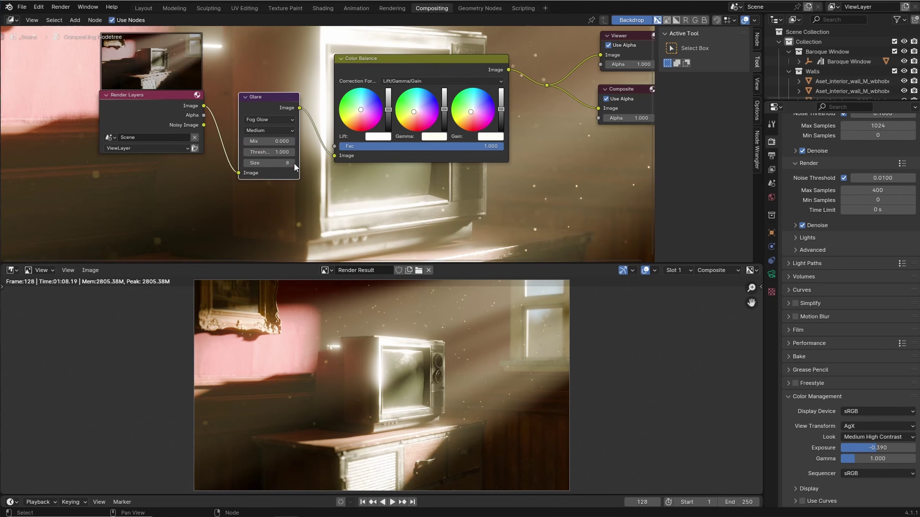
pyautogui.moveTo(269, 164); pyautogui.dragTo(251, 163)
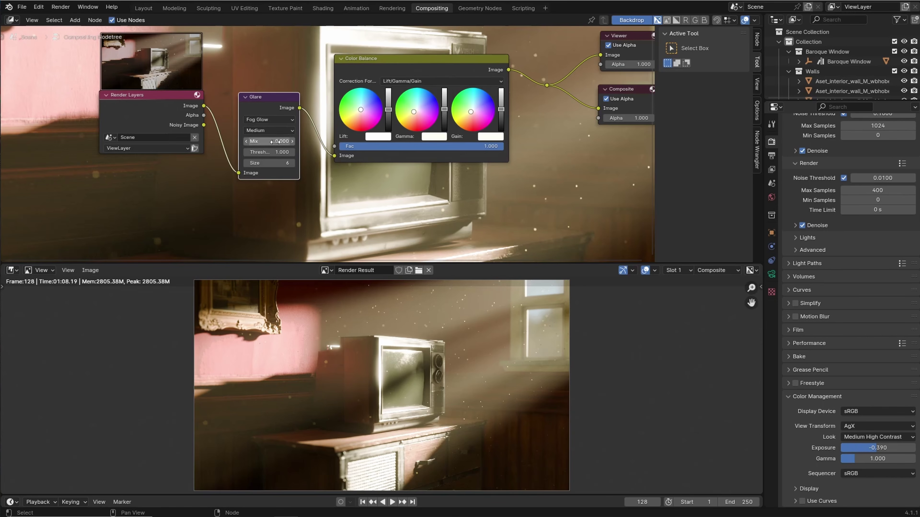
pyautogui.click(278, 130)
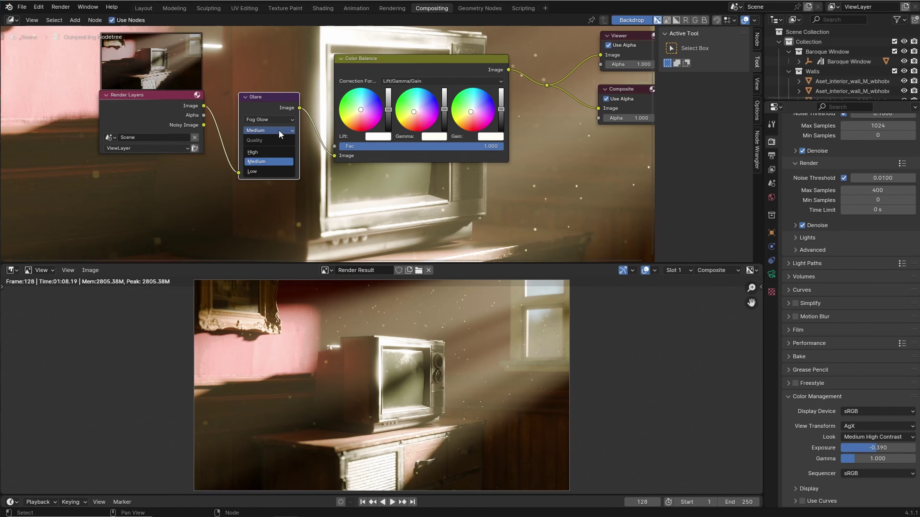
pyautogui.click(267, 151)
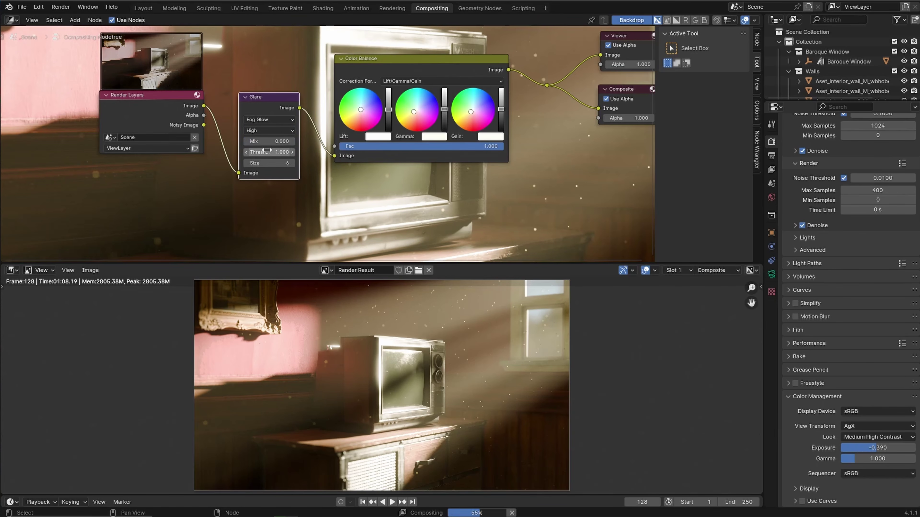
# Insert a Lens Distortion node on the link between the Color Balance node and the reroute.
pyautogui.scroll(-3, 448, 204)
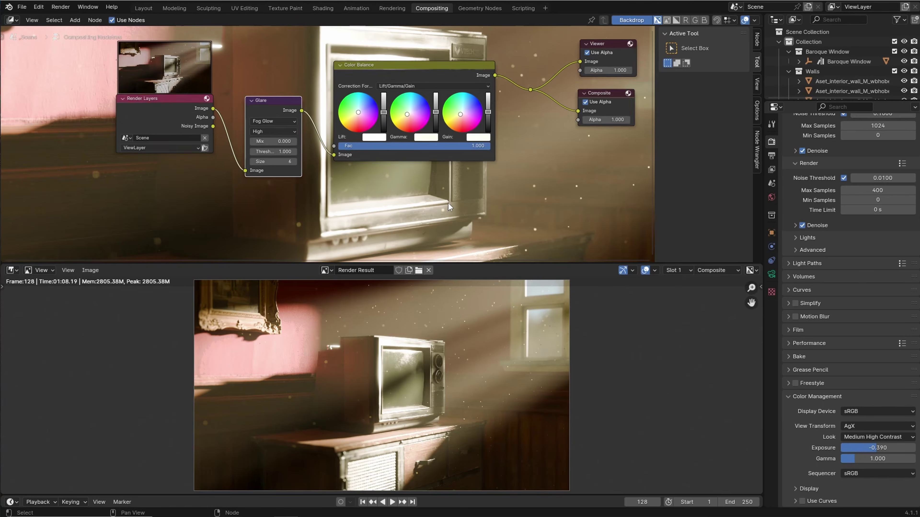
pyautogui.hotkey('shift', 'a')
pyautogui.click(475, 202)
pyautogui.write('LE')
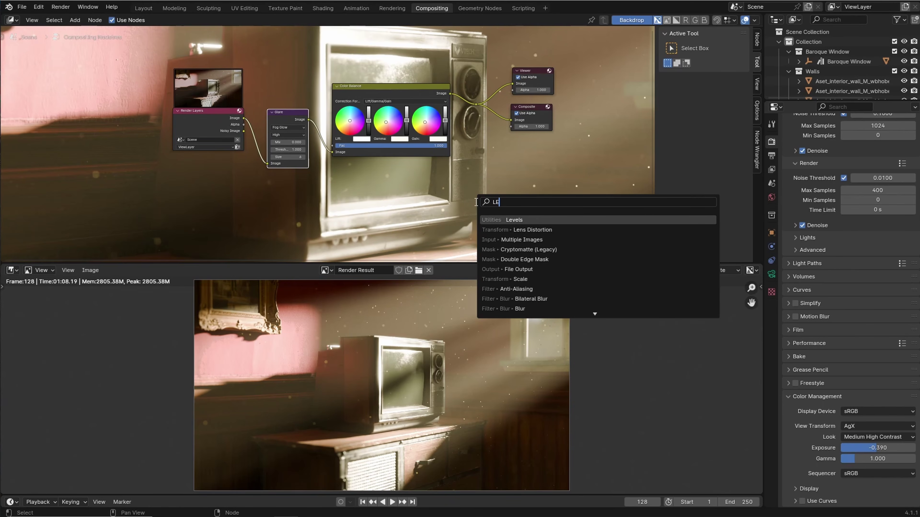
pyautogui.click(532, 230)
pyautogui.click(442, 79)
# Set the Lens Distortion node's distortion to 0.020 and dispersion to 0.010, with Fit enabled.
pyautogui.moveTo(504, 152); pyautogui.dragTo(472, 161, button='middle')
pyautogui.scroll(2, 536, 155)
pyautogui.scroll(1, 475, 159)
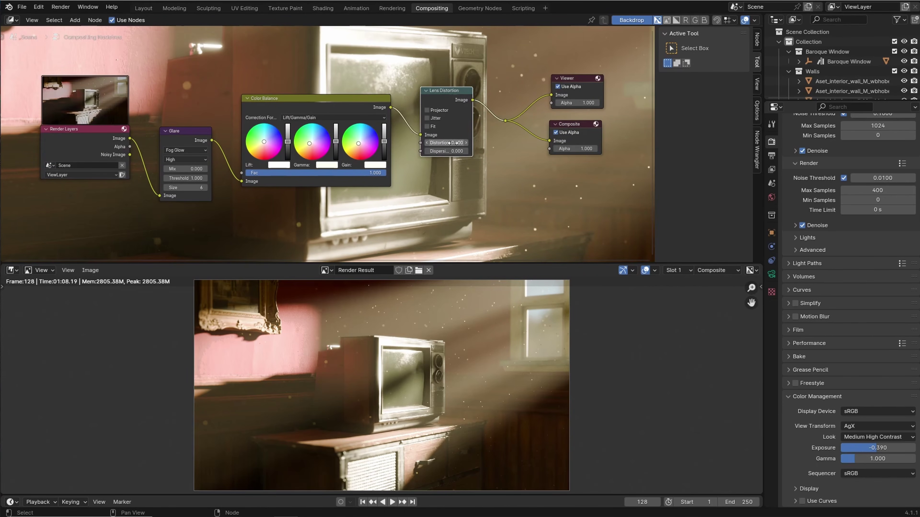
pyautogui.scroll(1, 456, 145)
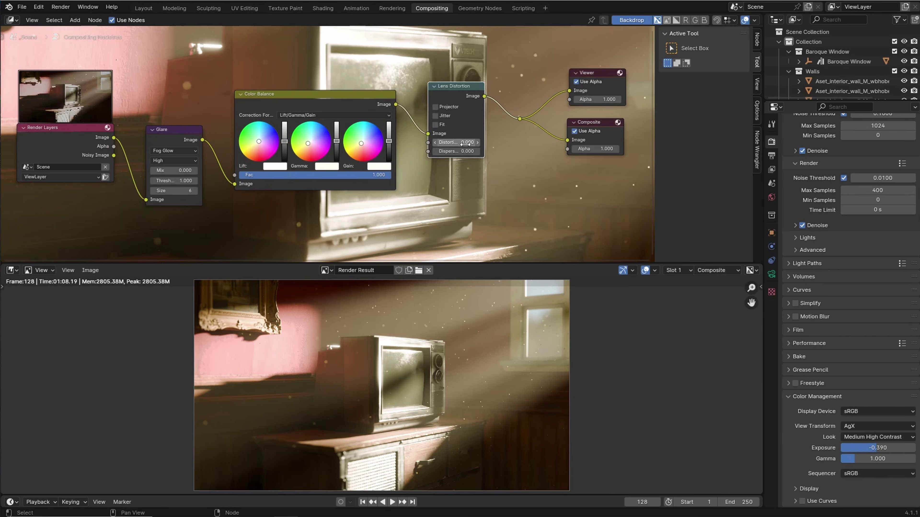
pyautogui.keyDown('shift'); pyautogui.moveTo(464, 146); pyautogui.dragTo(468, 143); pyautogui.keyUp('shift')
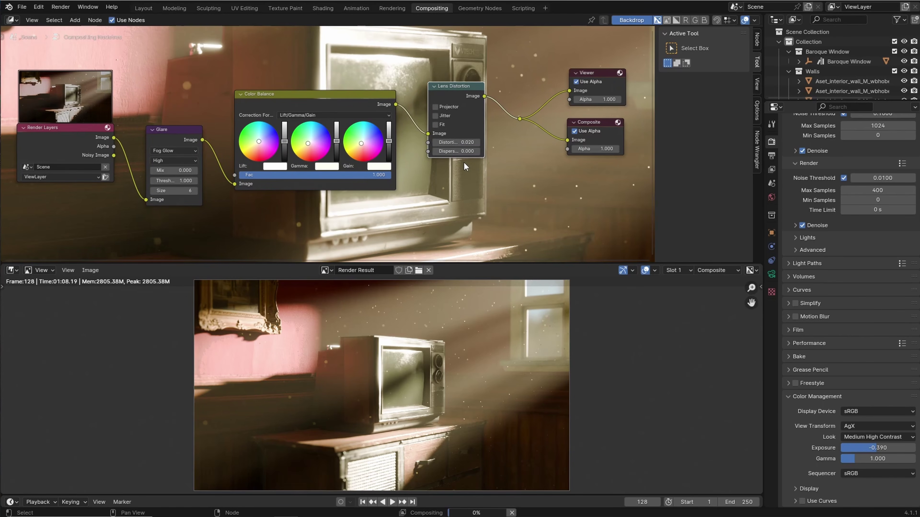
pyautogui.click(435, 125)
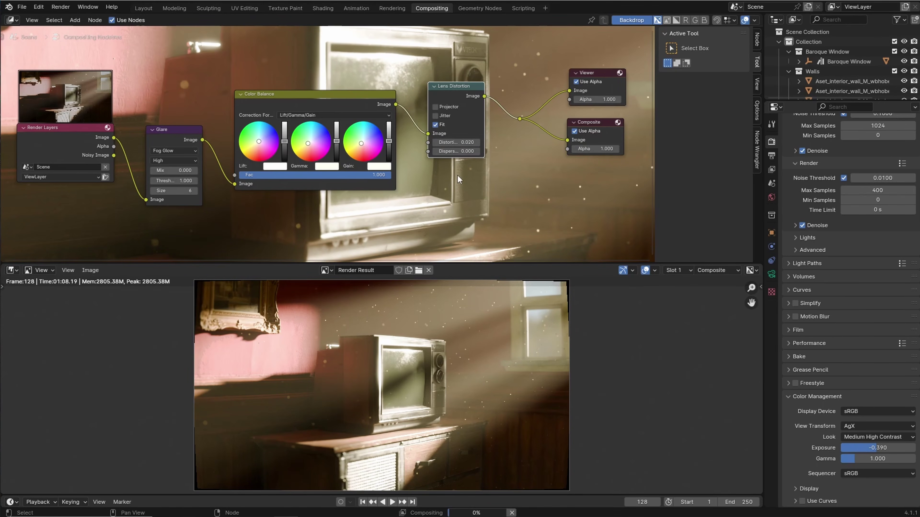
pyautogui.click(477, 152)
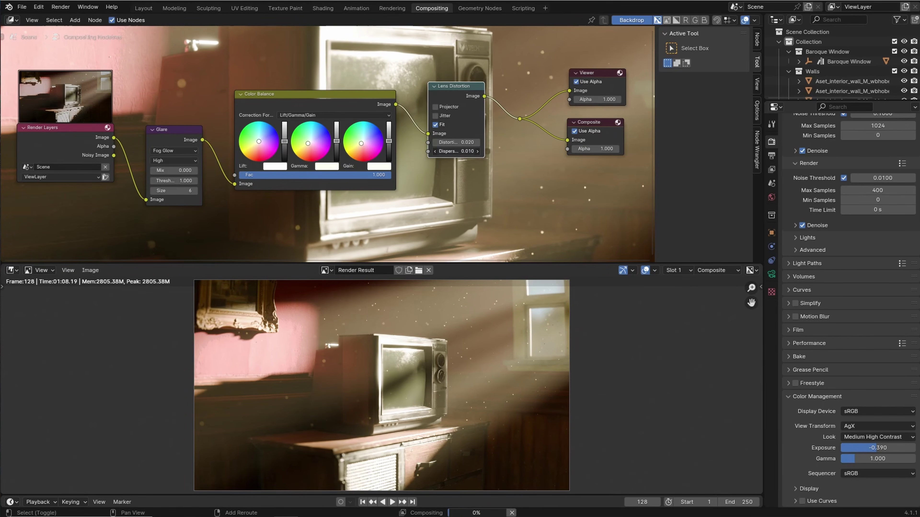
# Enlarge the Render Result viewer and examine the lens distortion and dispersion around the television.
pyautogui.scroll(-1, 533, 234)
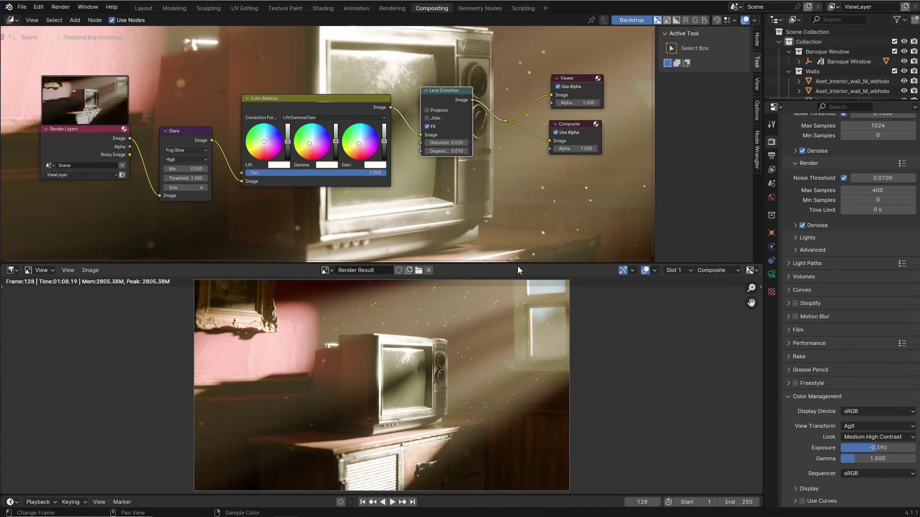
pyautogui.moveTo(518, 267); pyautogui.dragTo(520, 198)
pyautogui.scroll(3, 532, 300)
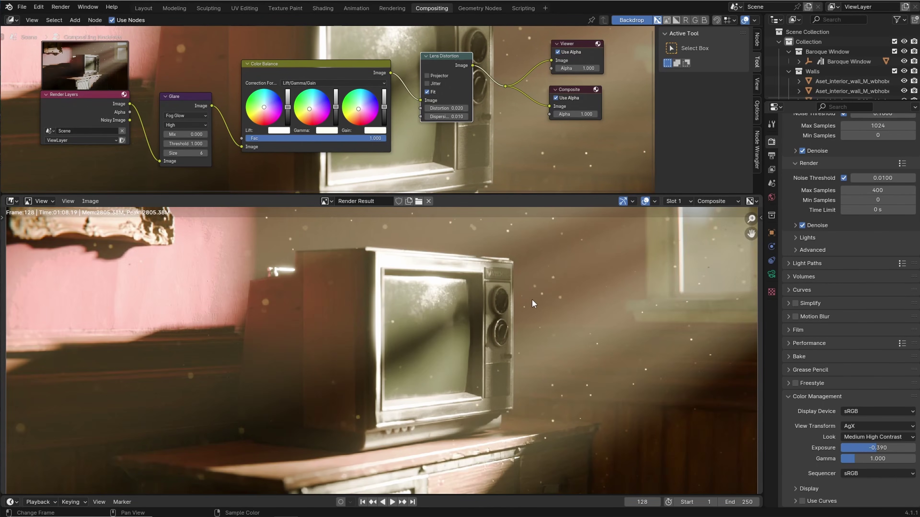
pyautogui.scroll(-1, 647, 309)
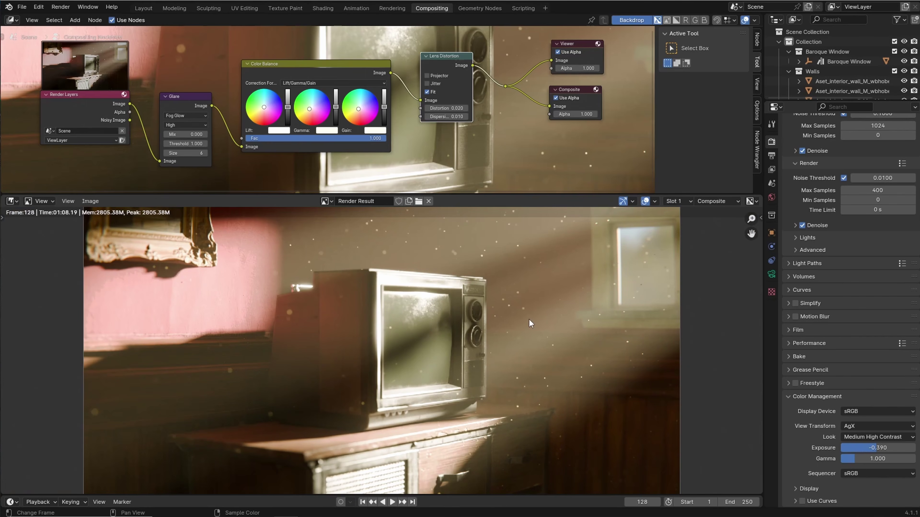
pyautogui.scroll(-1, 529, 319)
pyautogui.scroll(1, 528, 318)
# Try the Jitter option on the Lens Distortion node, then switch it back off.
pyautogui.click(430, 84)
pyautogui.scroll(-1, 457, 358)
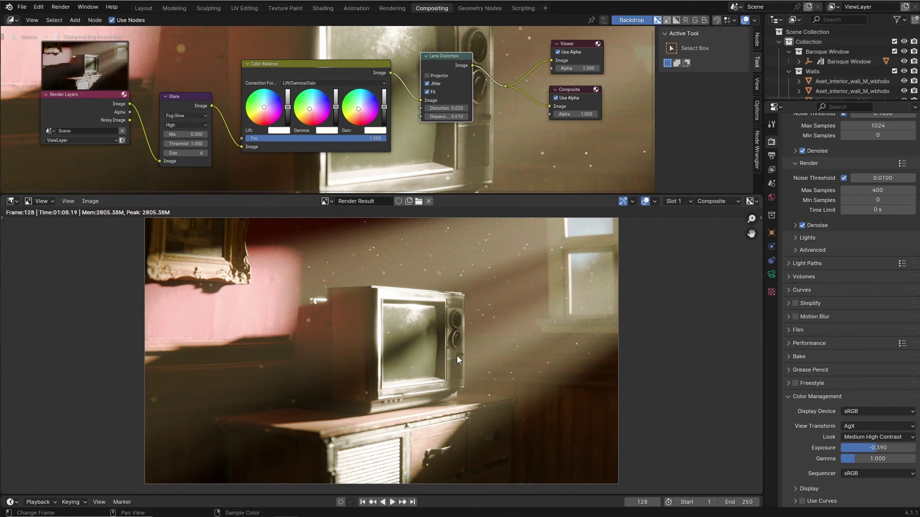
pyautogui.click(428, 84)
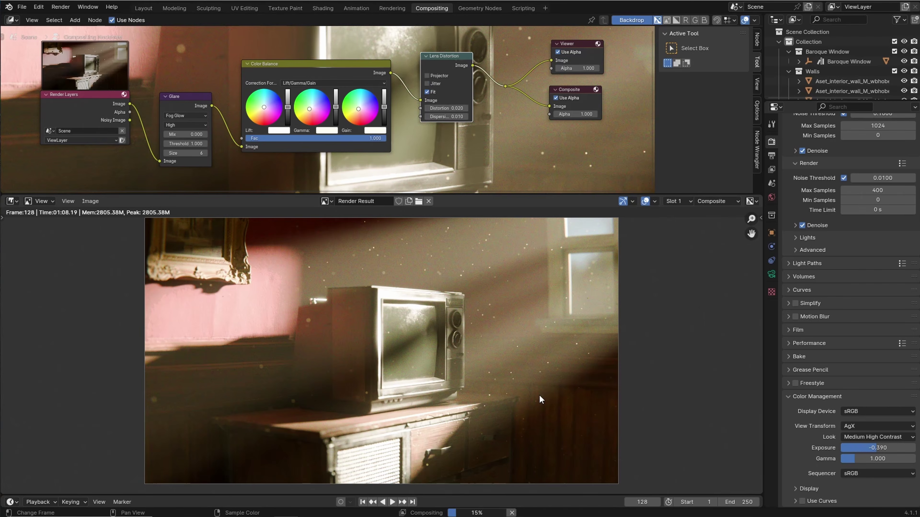